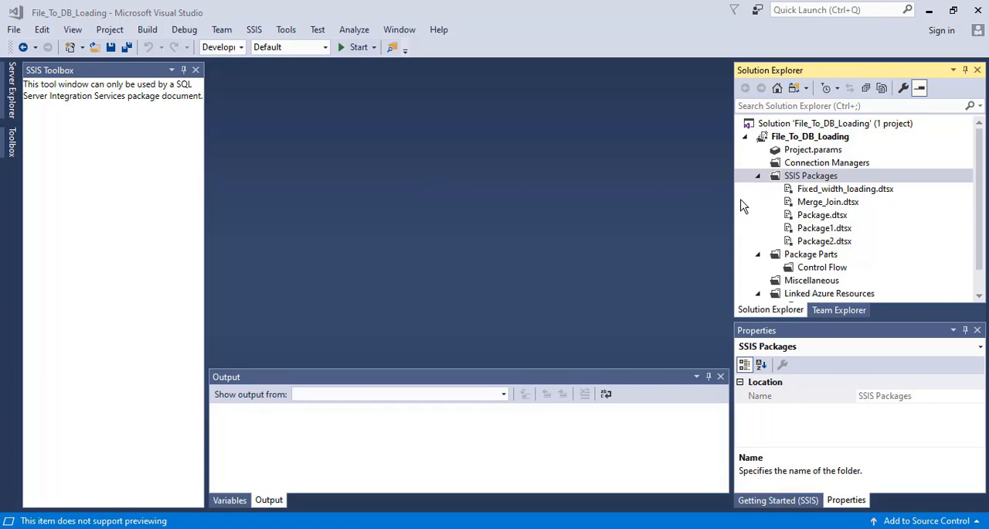
# - Create a new SSIS package in the File_To_DB_Loading project and rename it Merge_Join_Tranformation.dtsx
pyautogui.rightClick(804, 180)
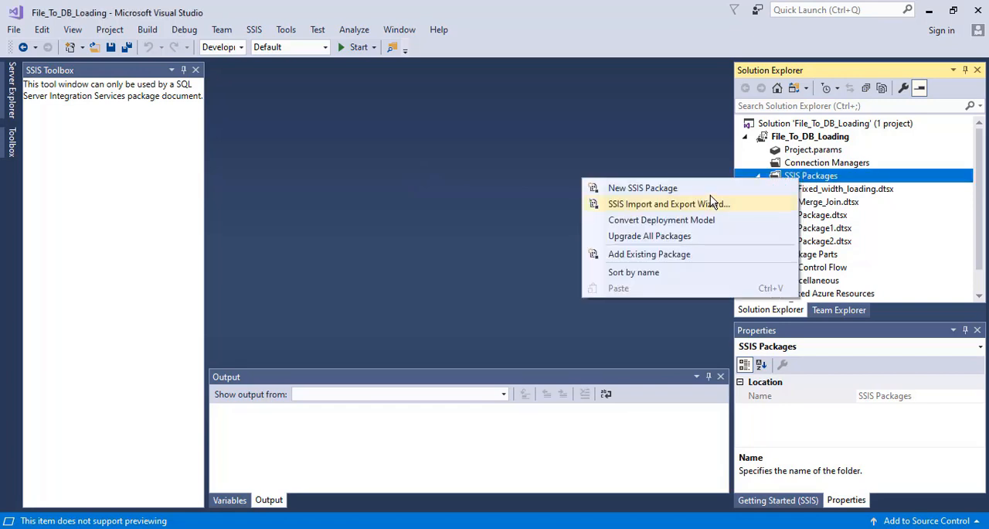
pyautogui.click(711, 187)
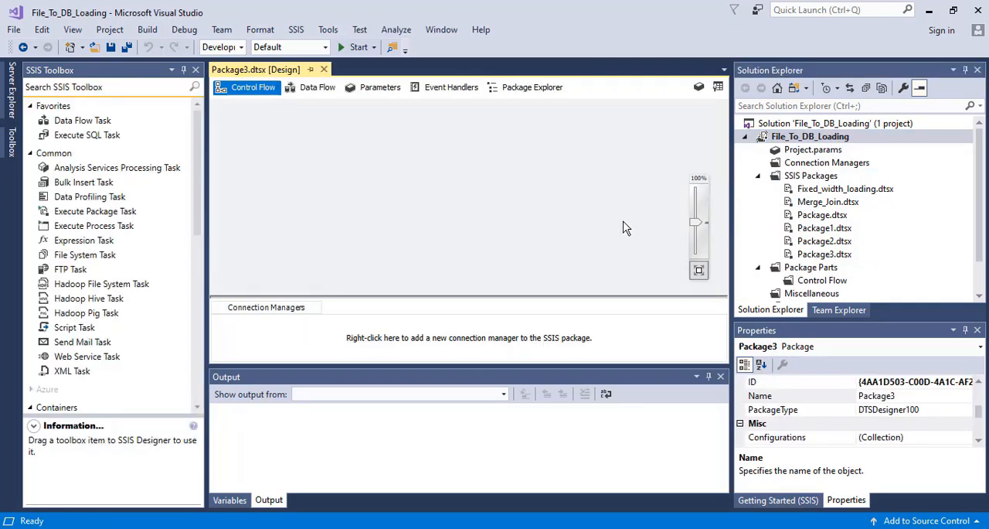
pyautogui.click(824, 256)
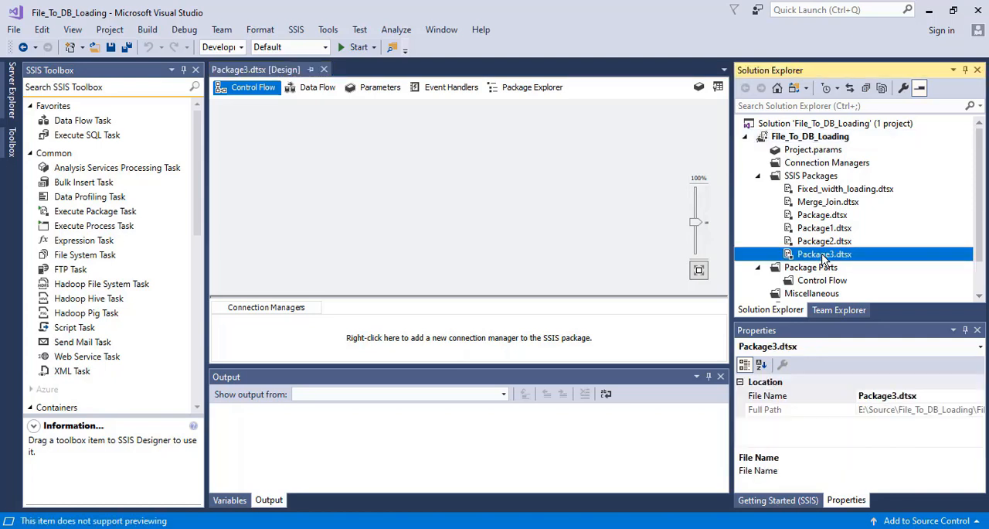
pyautogui.rightClick(824, 257)
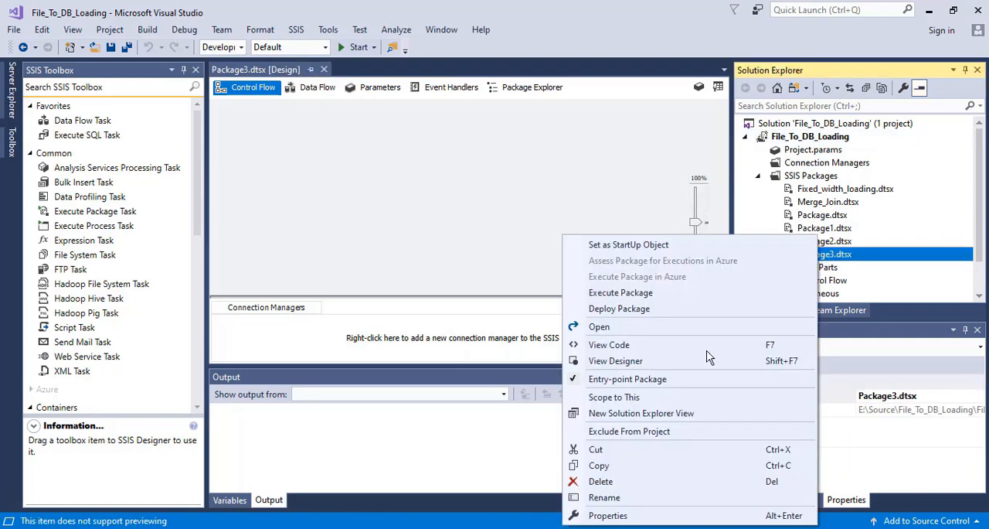
pyautogui.click(618, 501)
pyautogui.write('Merge')
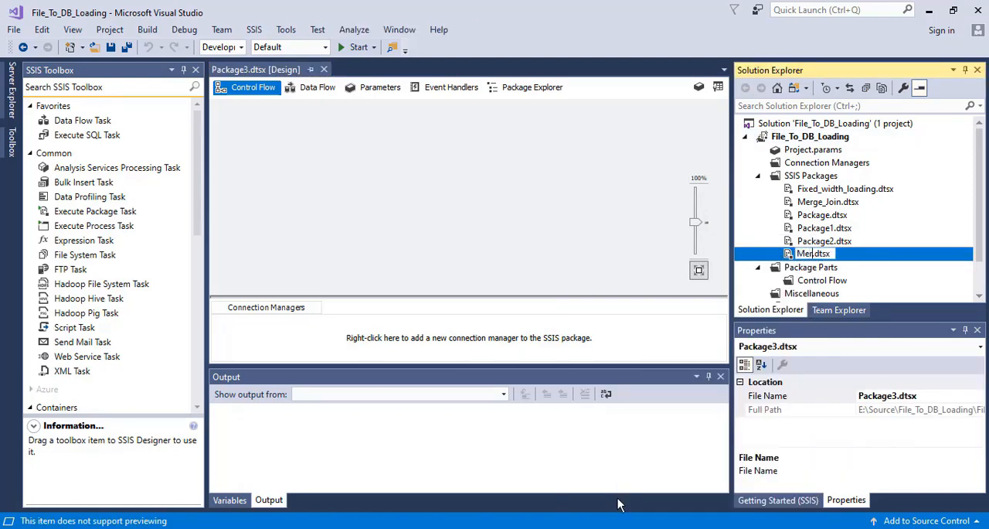
pyautogui.write('_Join')
pyautogui.write('_Tranfor')
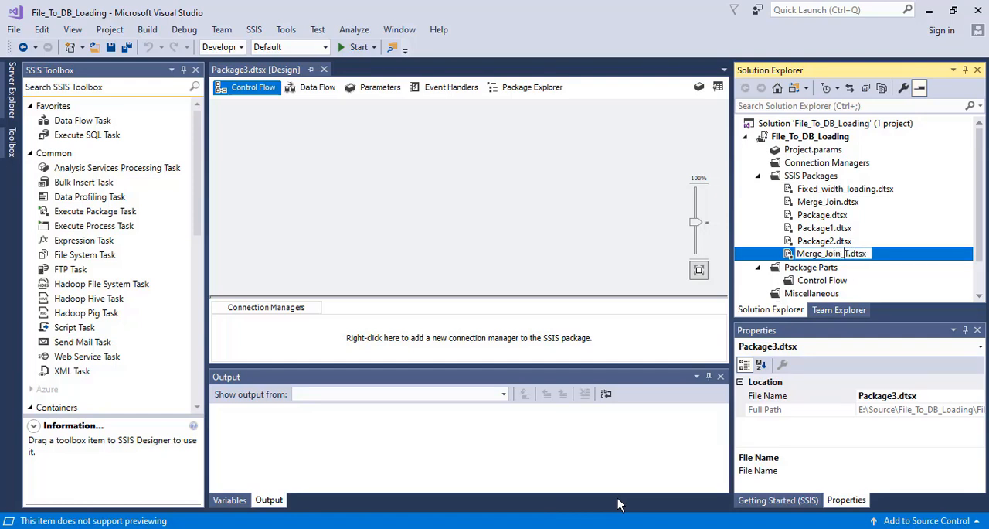
pyautogui.write('mation')
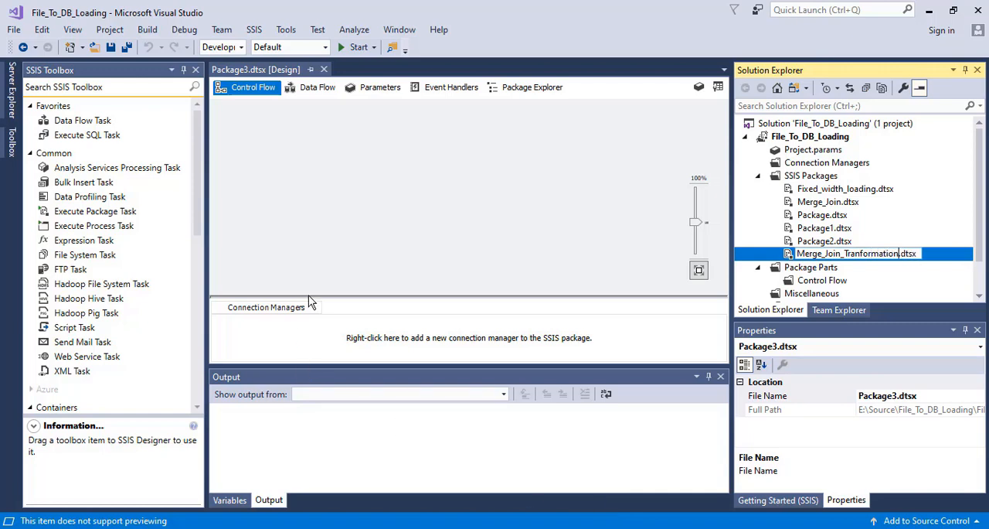
pyautogui.click(361, 230)
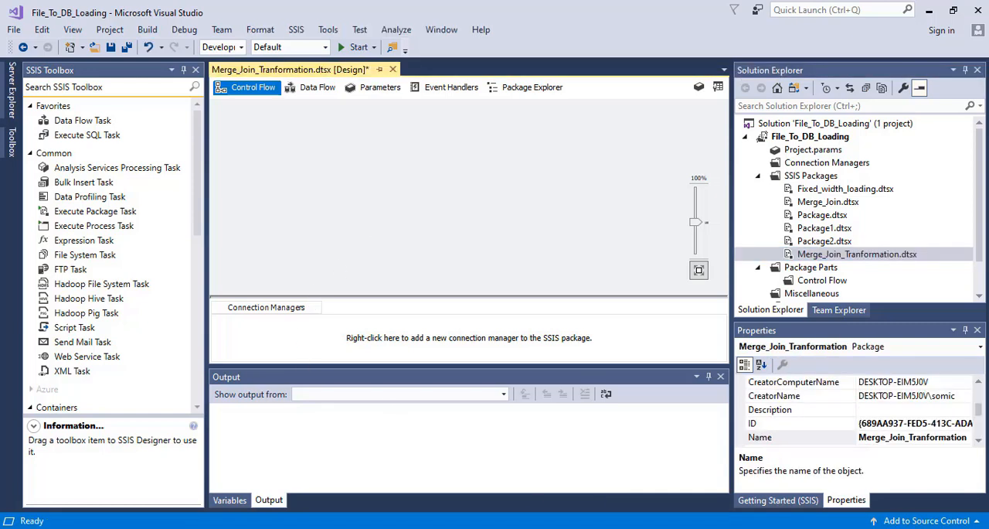
# - Switch to File Explorer and open Employees01.csv in Excel to examine its Id values and column headers, then close it
pyautogui.hotkey('alt', 'Tab')
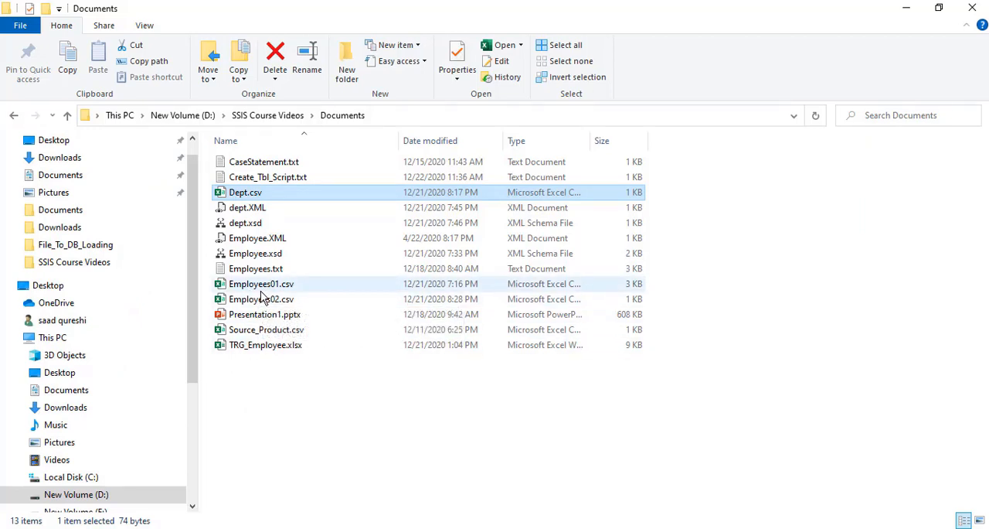
pyautogui.doubleClick(262, 288)
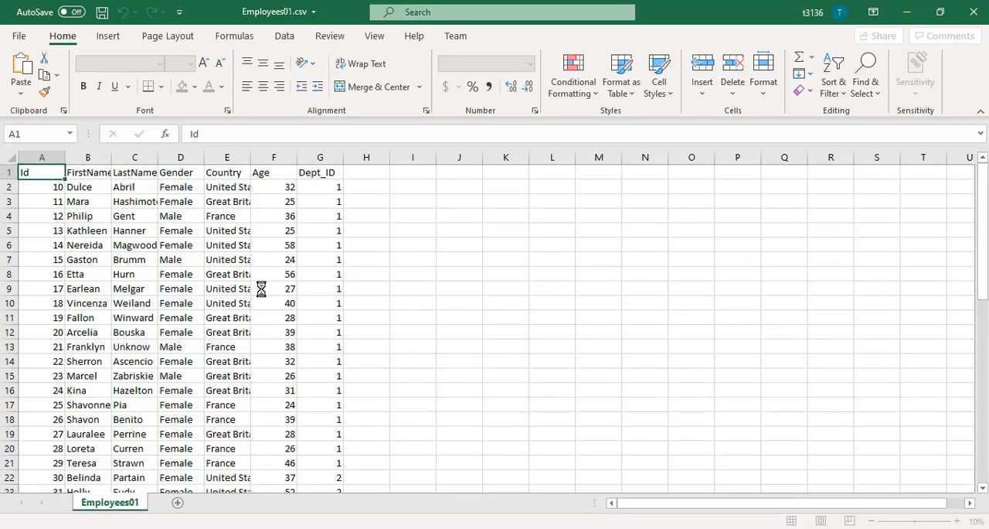
pyautogui.click(41, 185)
pyautogui.hotkey('ctrl', 'shift', 'Down')
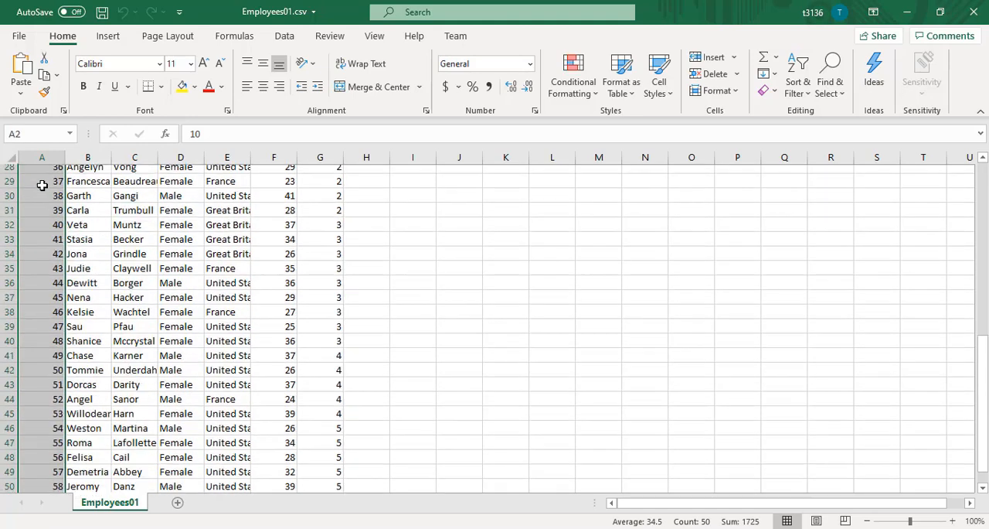
pyautogui.hotkey('ctrl', 'Home')
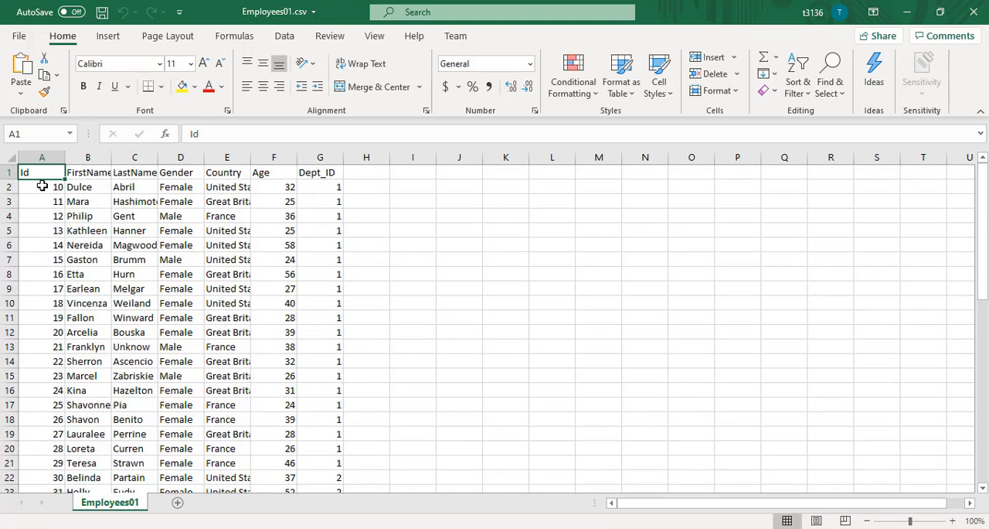
pyautogui.press('Right')
pyautogui.press('Right')
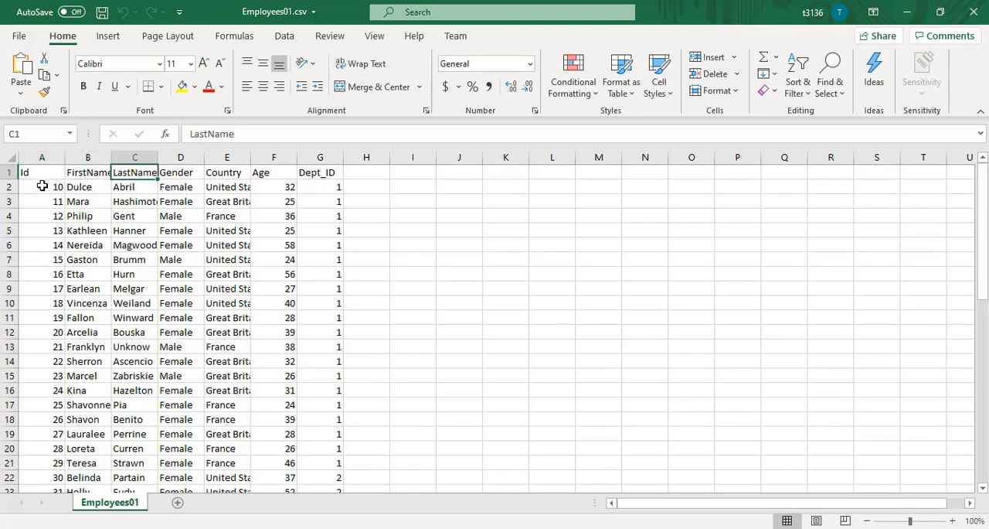
pyautogui.press('Right')
pyautogui.press('Right')
pyautogui.press('Right')
pyautogui.press('Right')
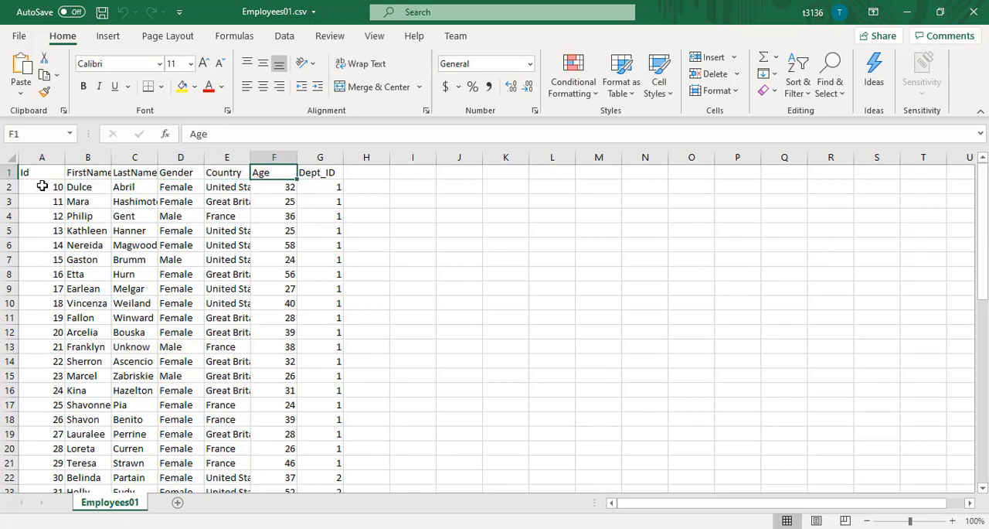
pyautogui.click(973, 14)
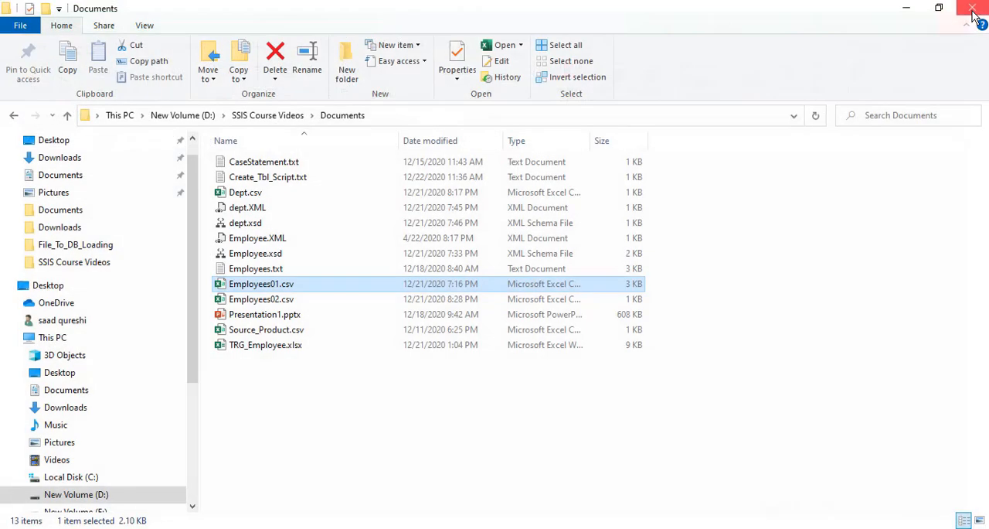
# - Open Employees02.csv to examine its rows and Id values, and close it
pyautogui.click(272, 303)
pyautogui.doubleClick(272, 306)
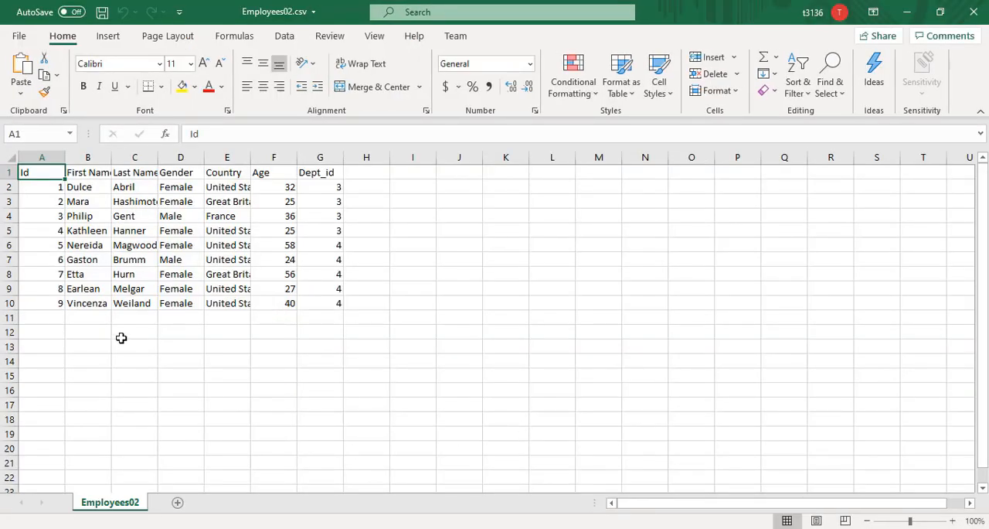
pyautogui.moveTo(47, 190); pyautogui.dragTo(44, 306)
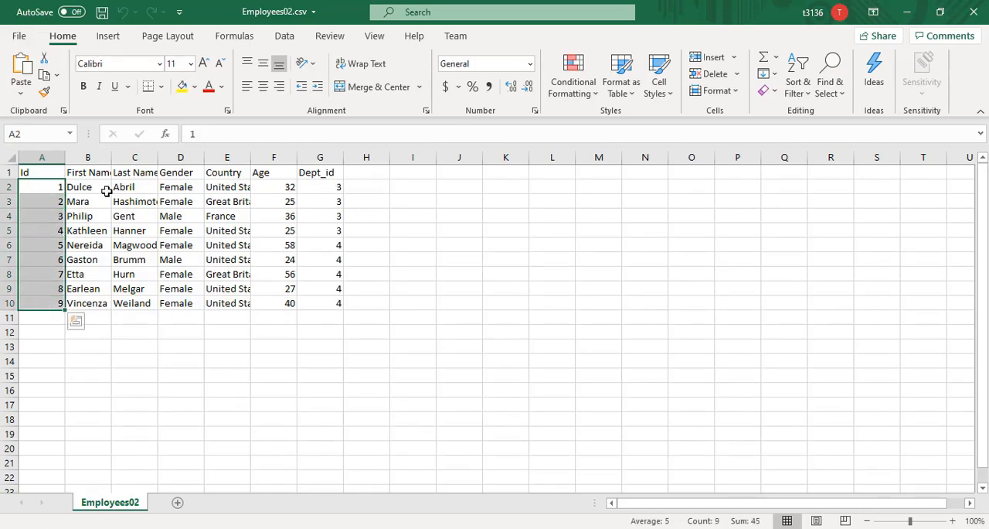
pyautogui.click(975, 12)
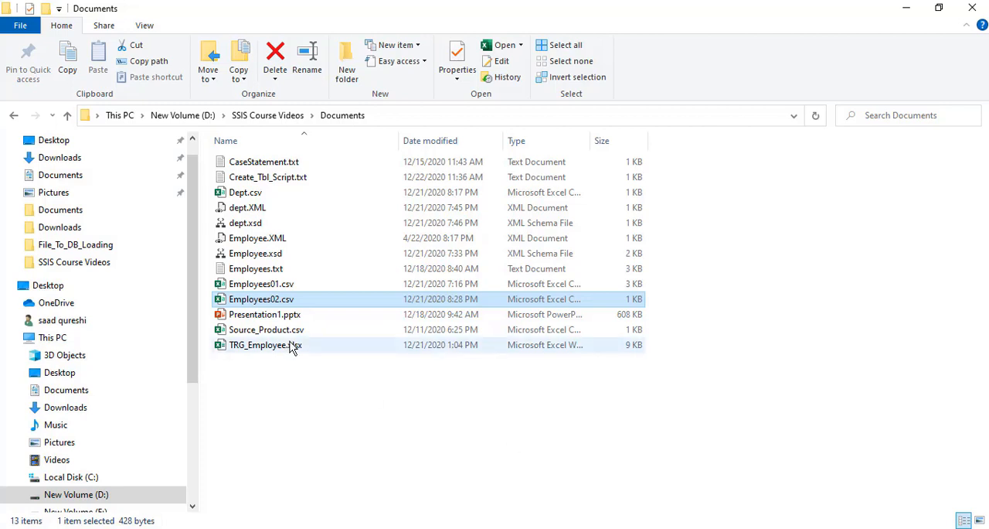
# - Reopen Employees01.csv and review the header row from Id to Dept_ID
pyautogui.click(259, 289)
pyautogui.doubleClick(258, 292)
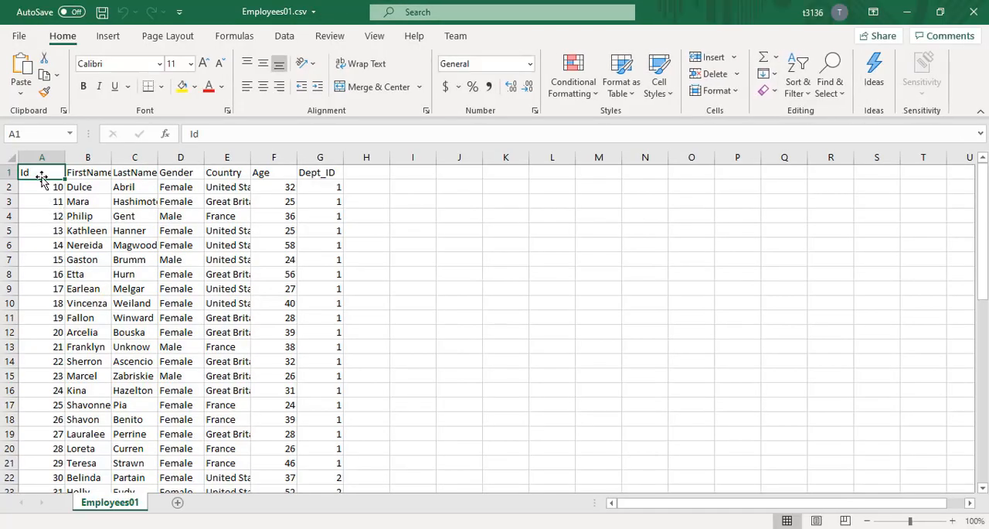
pyautogui.click(41, 196)
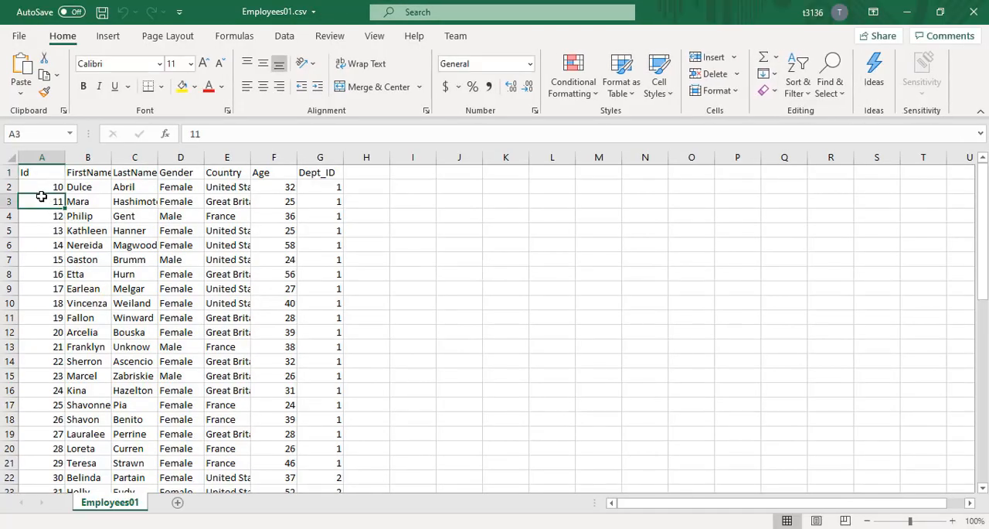
pyautogui.moveTo(41, 173); pyautogui.dragTo(320, 172)
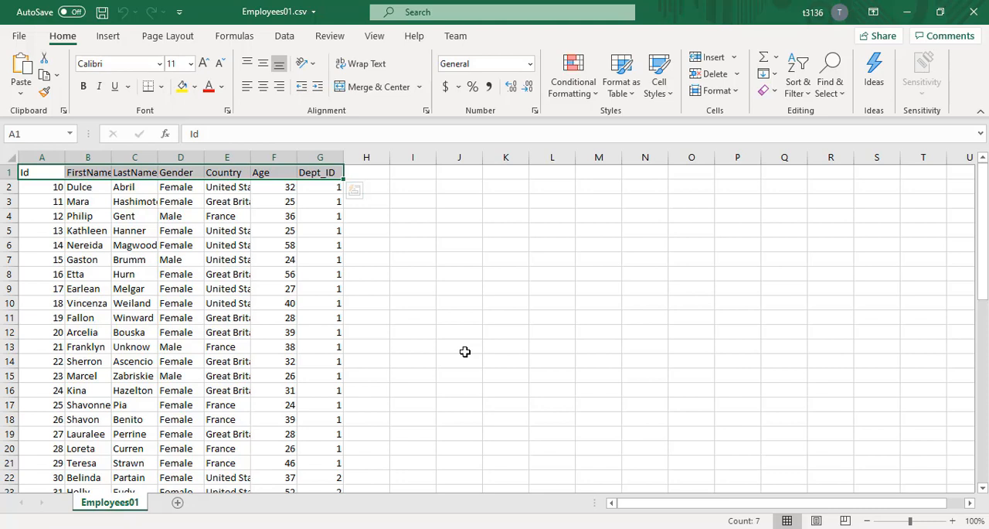
pyautogui.click(464, 351)
pyautogui.click(34, 183)
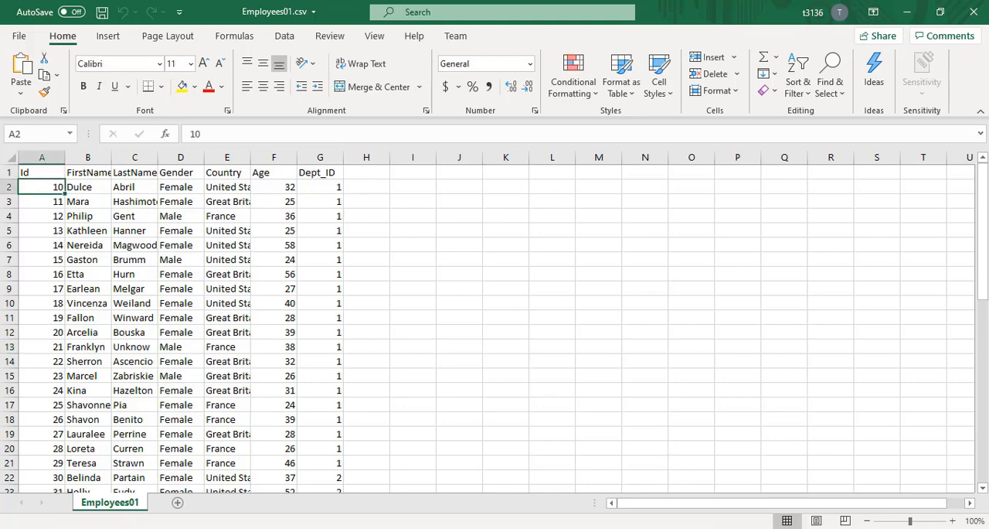
# - Open Employees02.csv alongside Employees01.csv, compare their column structure, and close both files
pyautogui.hotkey('alt', 'Tab')
pyautogui.click(263, 300)
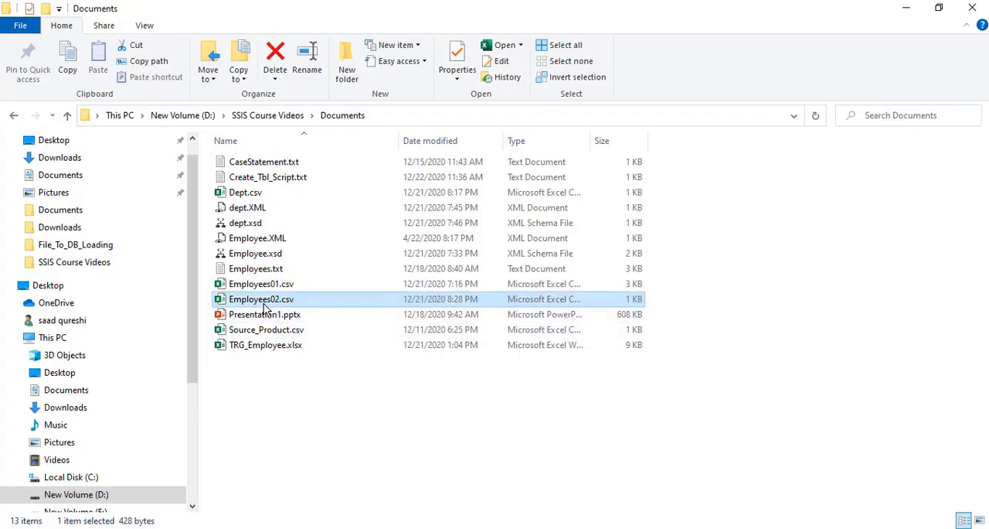
pyautogui.hotkey('alt', 'Tab')
pyautogui.click(89, 175)
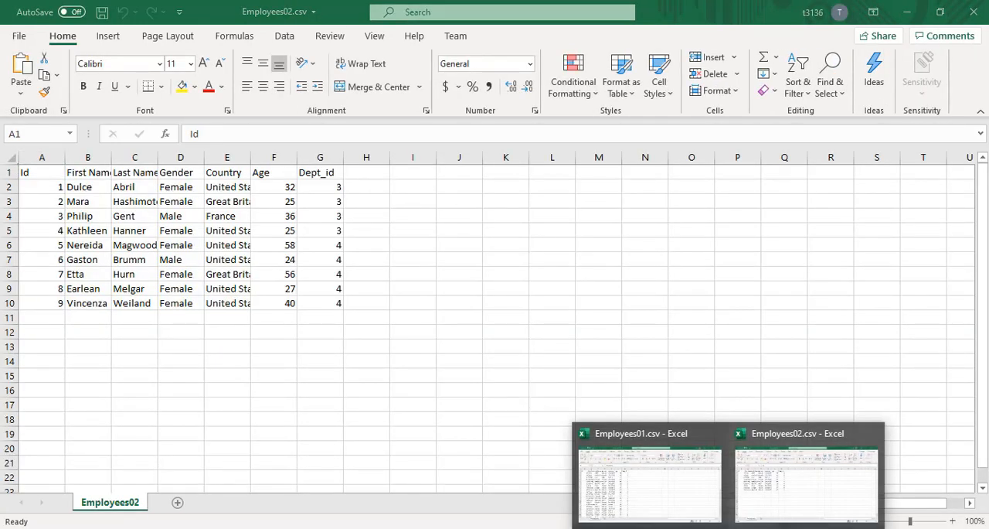
pyautogui.click(644, 488)
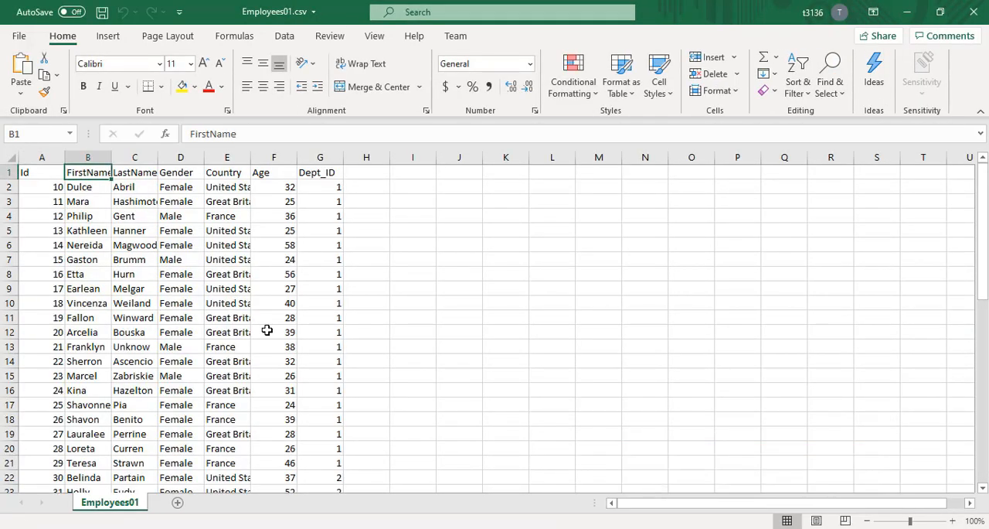
pyautogui.click(162, 259)
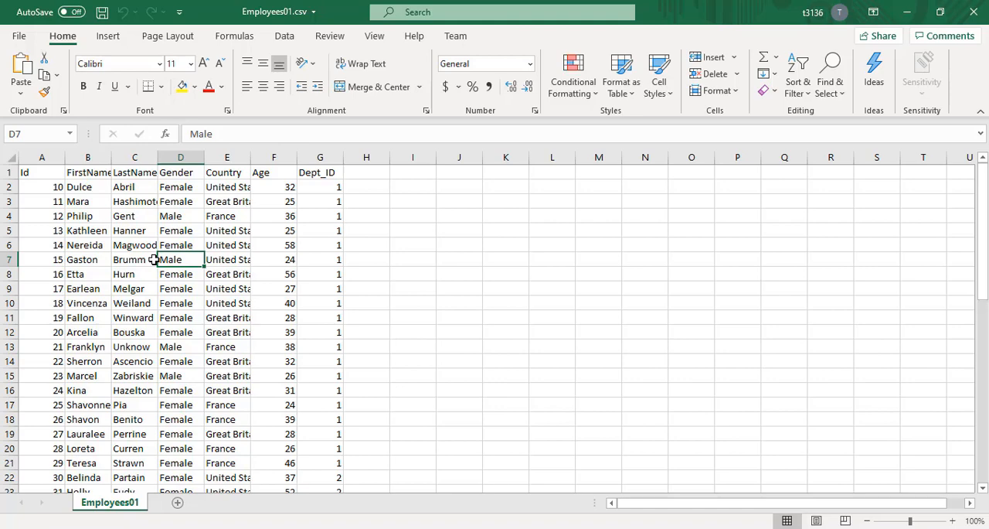
pyautogui.click(973, 12)
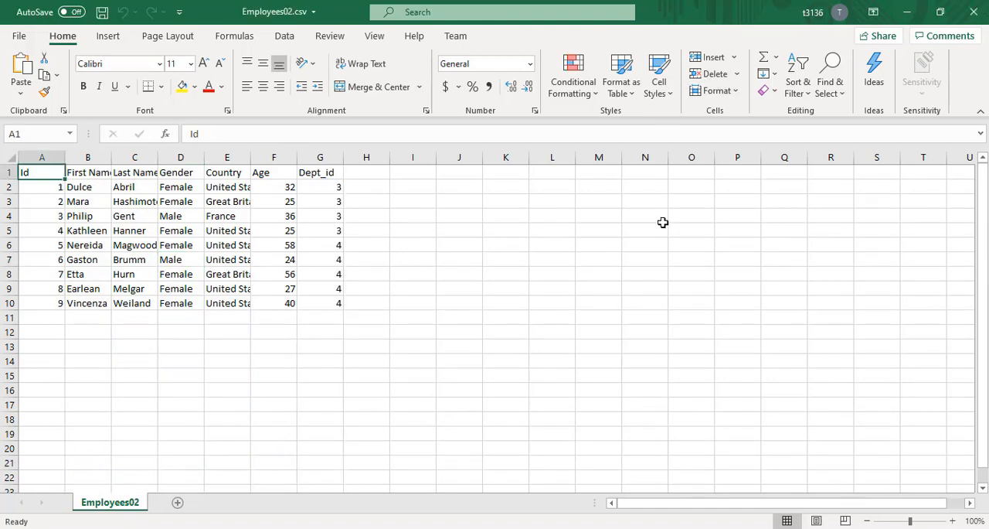
pyautogui.click(974, 11)
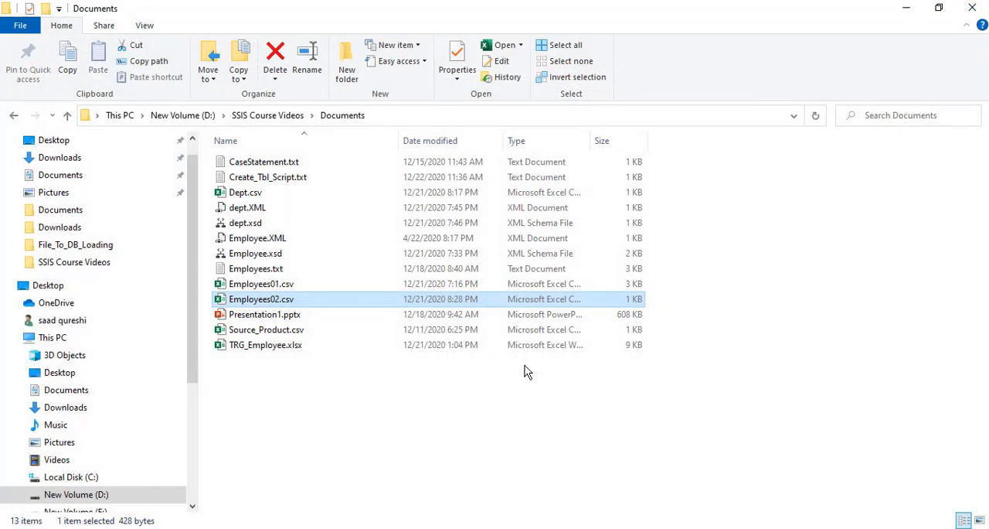
# - Switch back to Visual Studio and add a Data Flow Task to the Merge_Join_Tranformation package
pyautogui.click(602, 528)
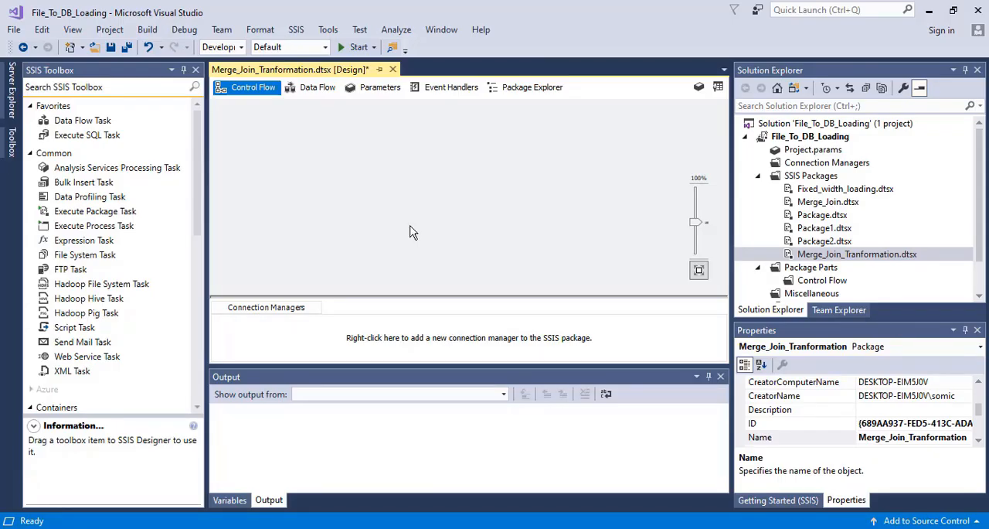
pyautogui.click(197, 197)
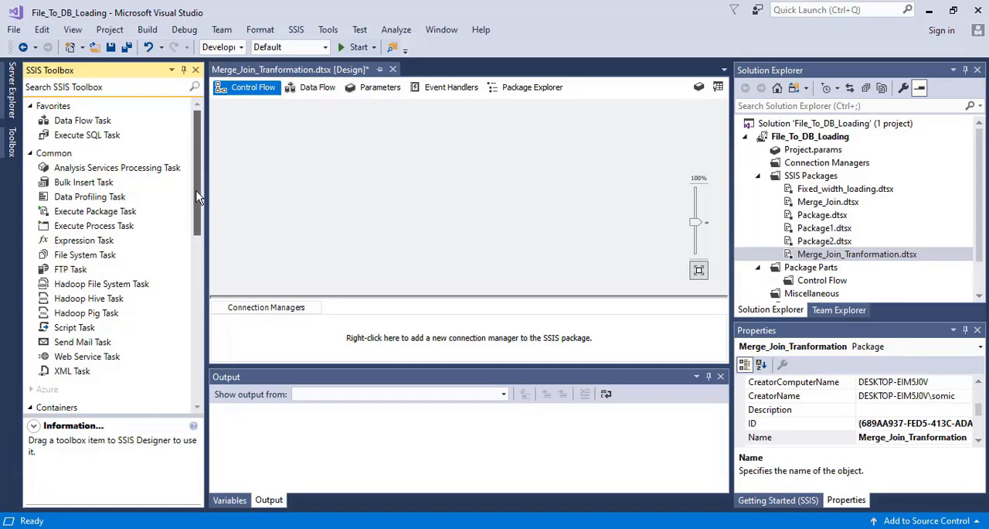
pyautogui.click(314, 97)
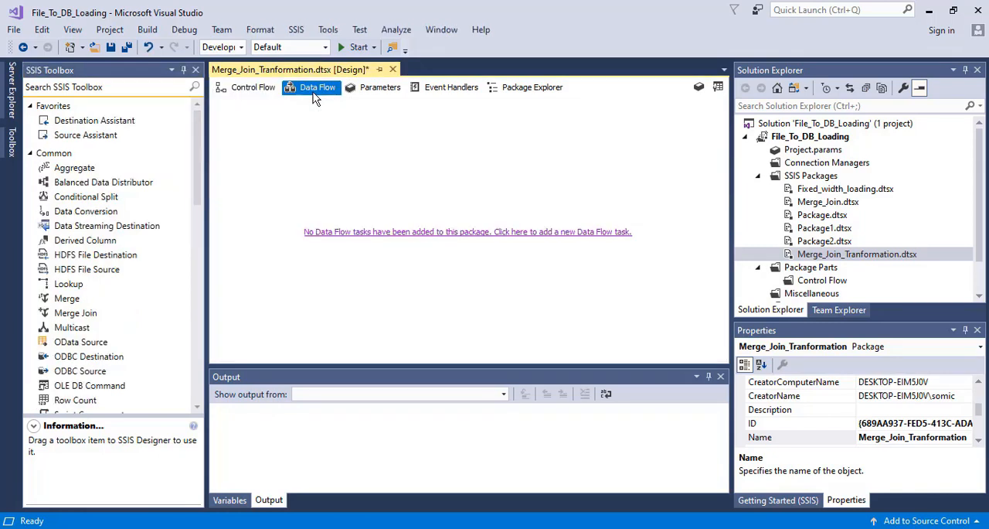
pyautogui.click(397, 233)
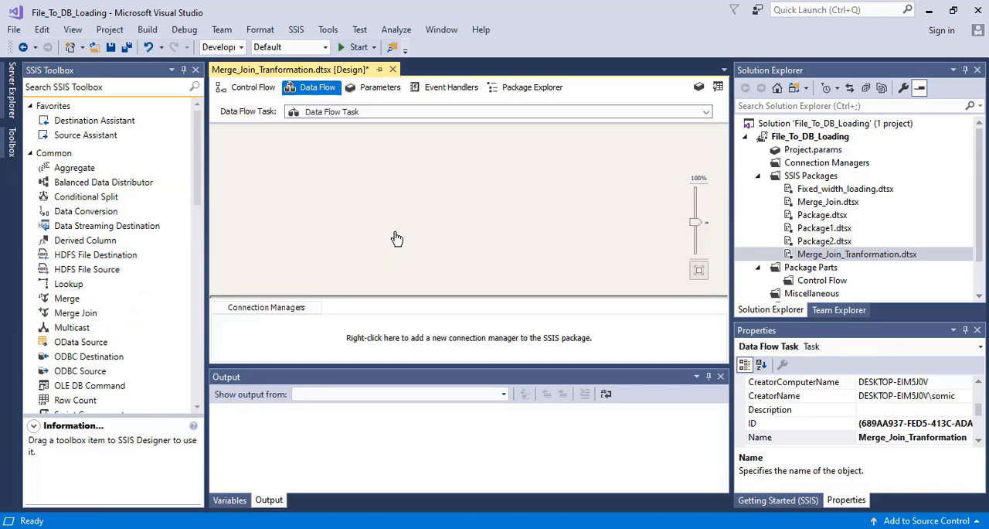
# - Add two Flat File Source components side by side to the data flow
pyautogui.moveTo(194, 194); pyautogui.dragTo(202, 344)
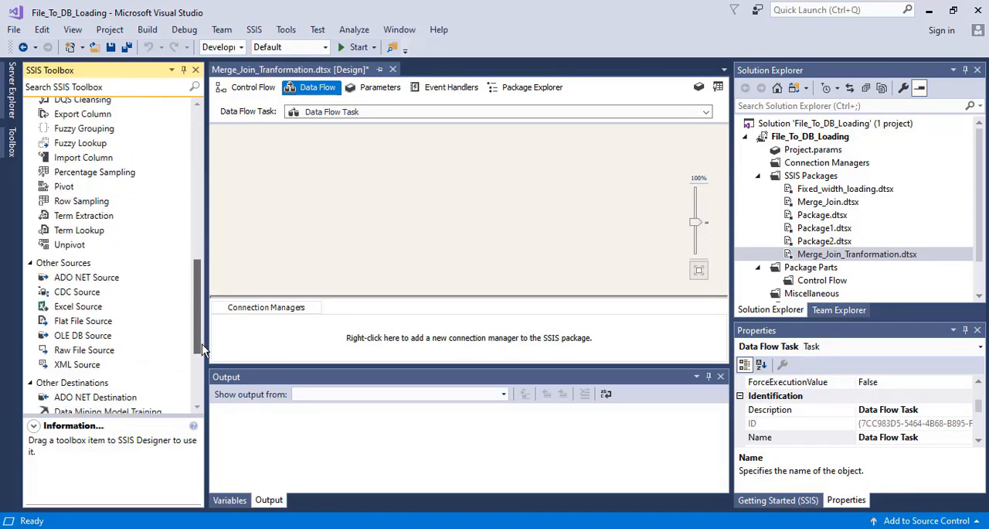
pyautogui.moveTo(85, 325); pyautogui.dragTo(102, 318)
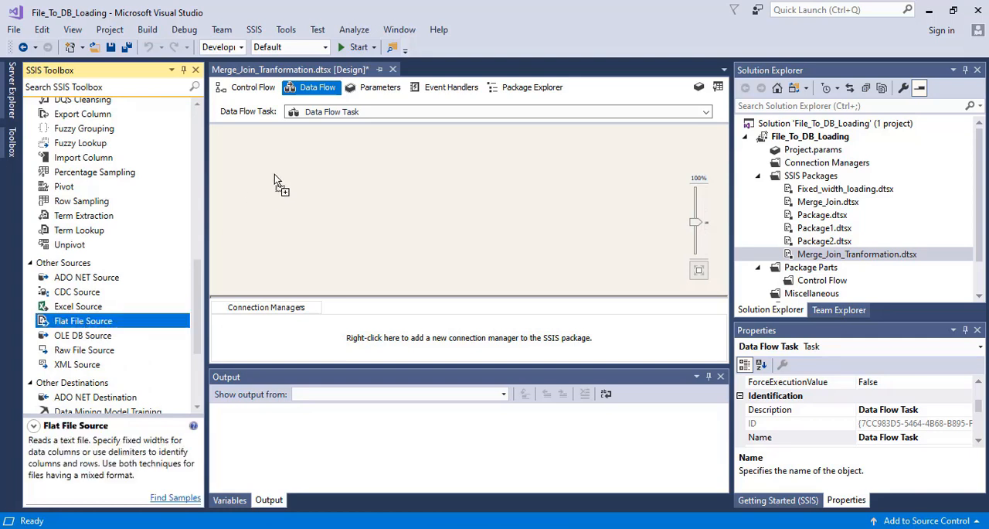
pyautogui.moveTo(275, 180); pyautogui.dragTo(352, 158)
pyautogui.moveTo(71, 325); pyautogui.dragTo(476, 147)
# - Create a flat file connection manager for the first Flat File Source and browse to D:\SSIS Course Videos\Documents for its file
pyautogui.doubleClick(338, 159)
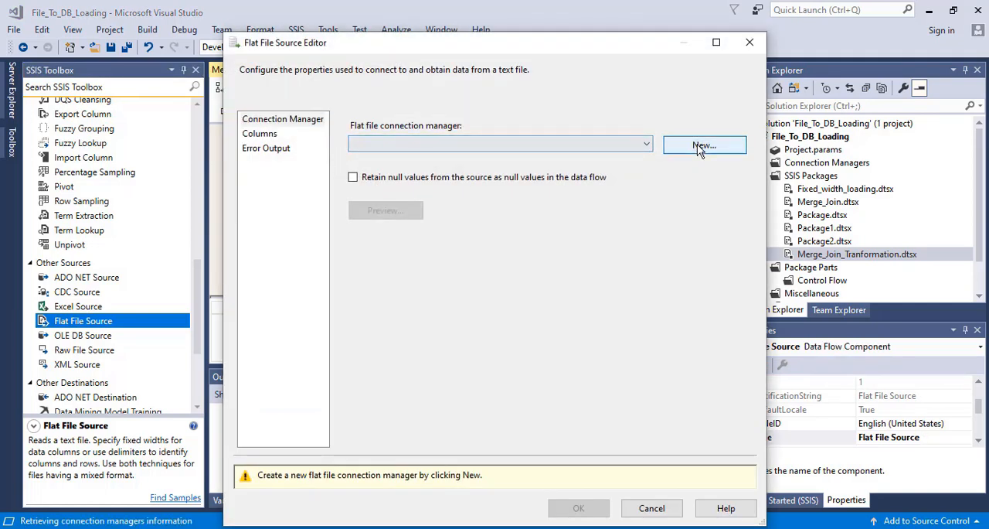
pyautogui.click(699, 147)
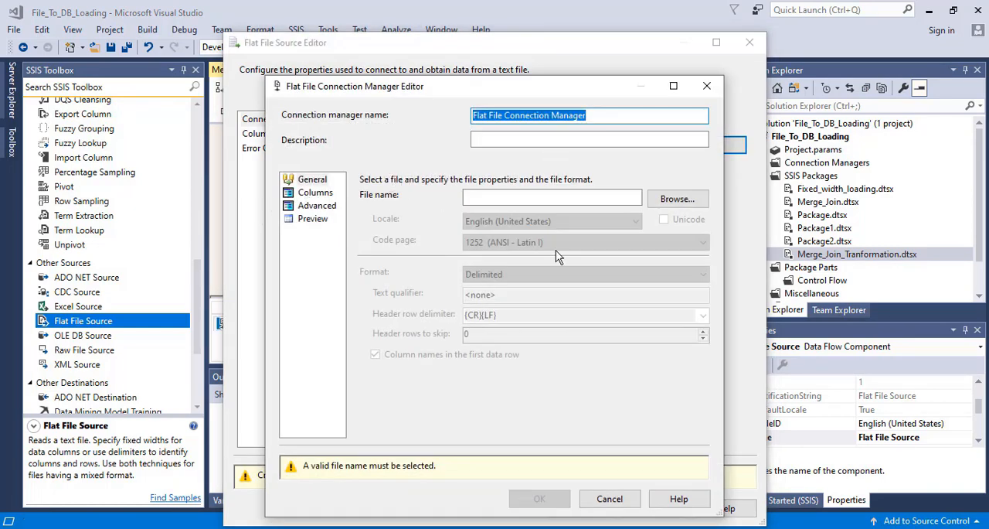
pyautogui.click(683, 198)
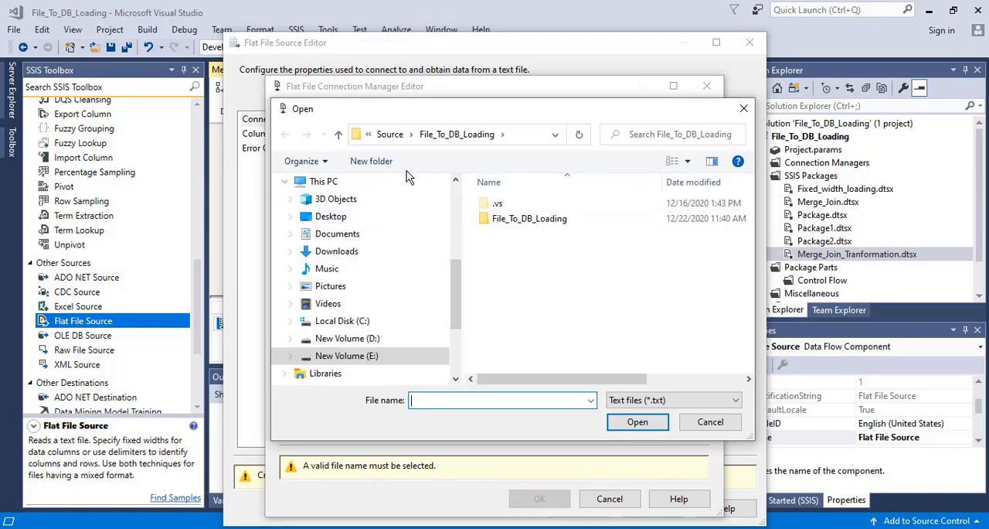
pyautogui.click(347, 355)
pyautogui.click(347, 338)
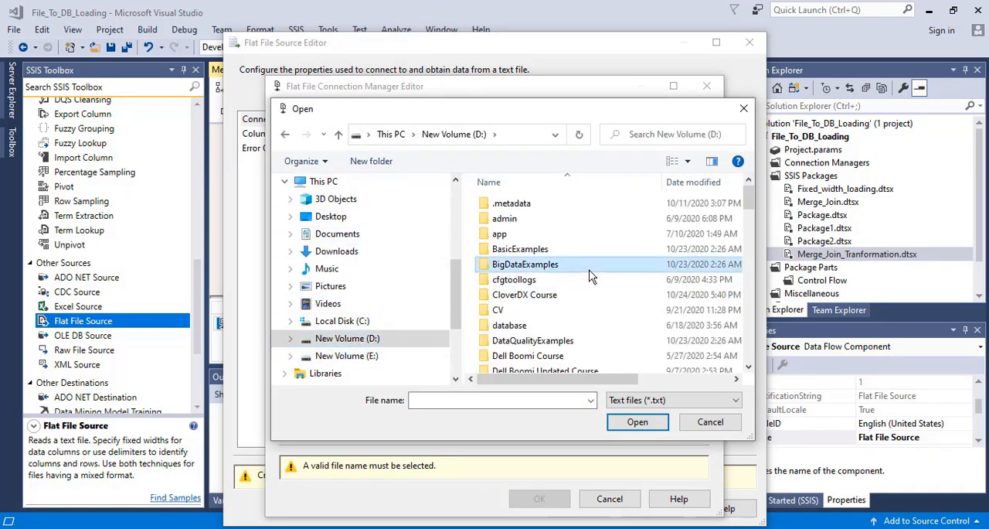
pyautogui.scroll(-10, 592, 276)
pyautogui.press('Down')
pyautogui.press('Down')
pyautogui.press('Down')
pyautogui.press('Down')
pyautogui.press('Down')
pyautogui.press('Down')
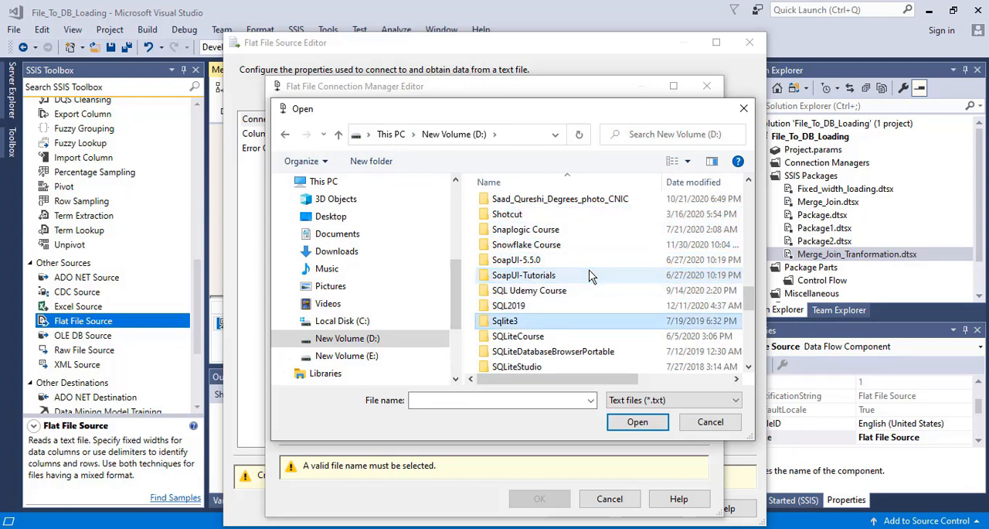
pyautogui.doubleClick(541, 230)
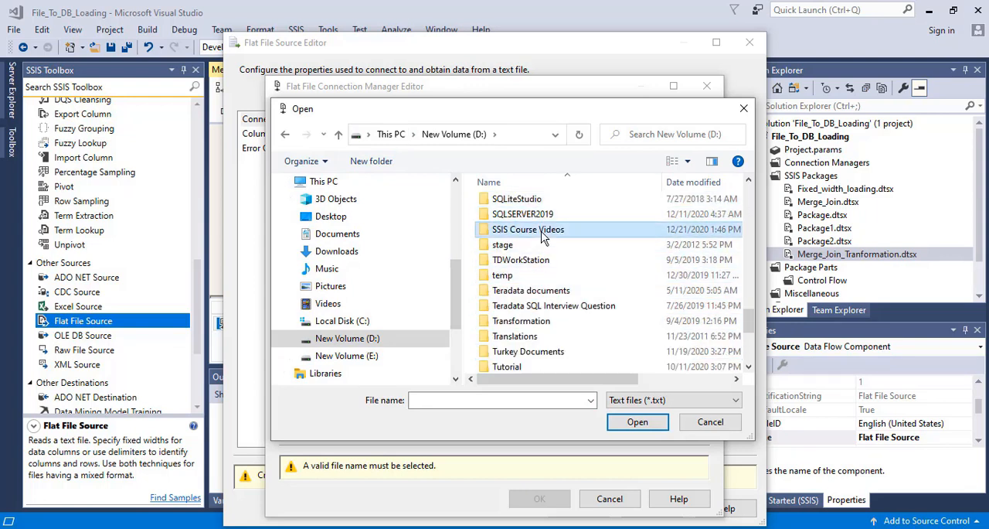
pyautogui.doubleClick(520, 204)
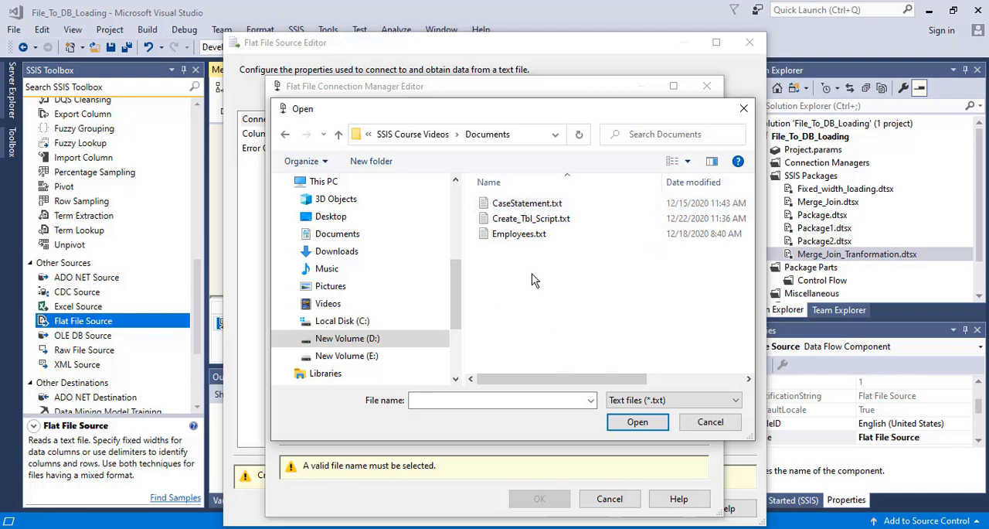
# - List all file types and choose Employees01.csv as the connection manager's source file
pyautogui.click(641, 400)
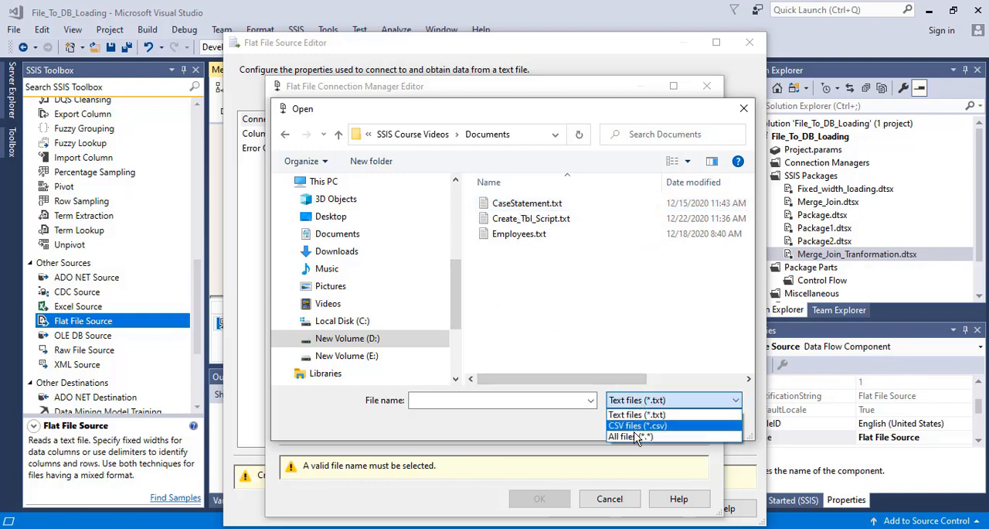
pyautogui.click(634, 437)
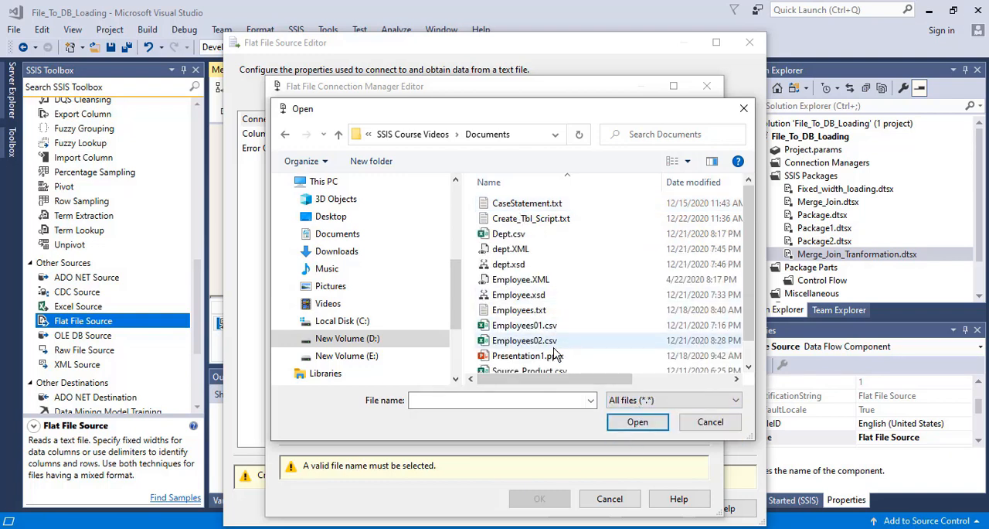
pyautogui.click(553, 329)
pyautogui.doubleClick(553, 328)
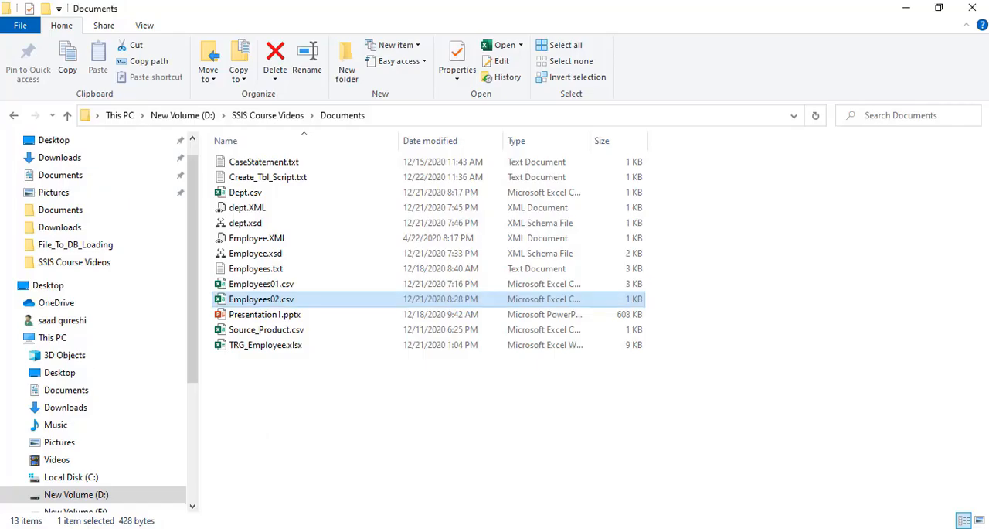
# - Switch to File Explorer, check the file properties of Employees01.csv, and return to Visual Studio
pyautogui.click(275, 286)
pyautogui.rightClick(275, 289)
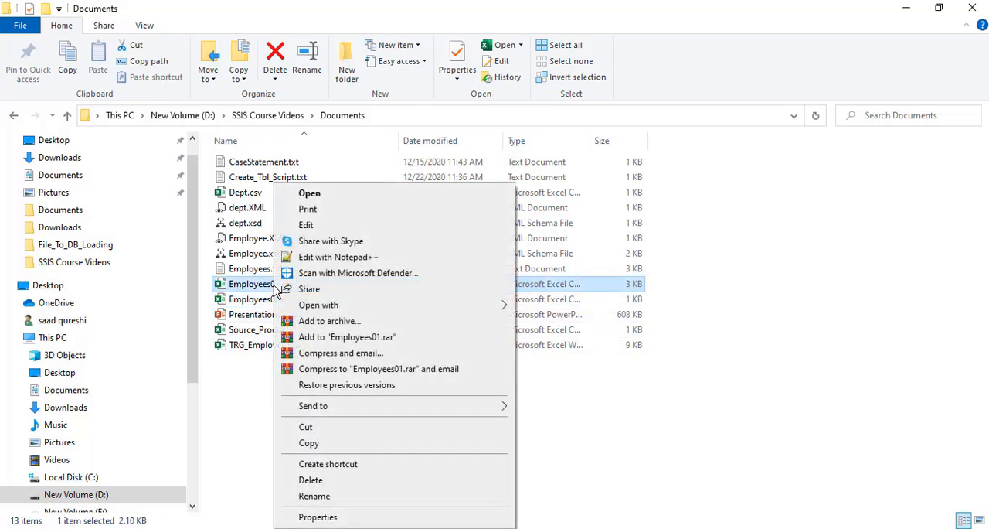
pyautogui.click(331, 516)
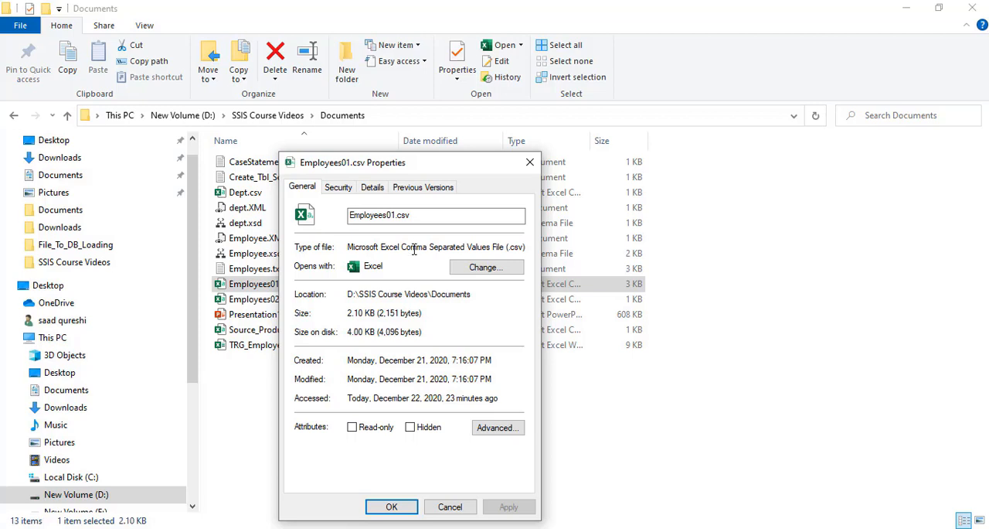
pyautogui.click(450, 506)
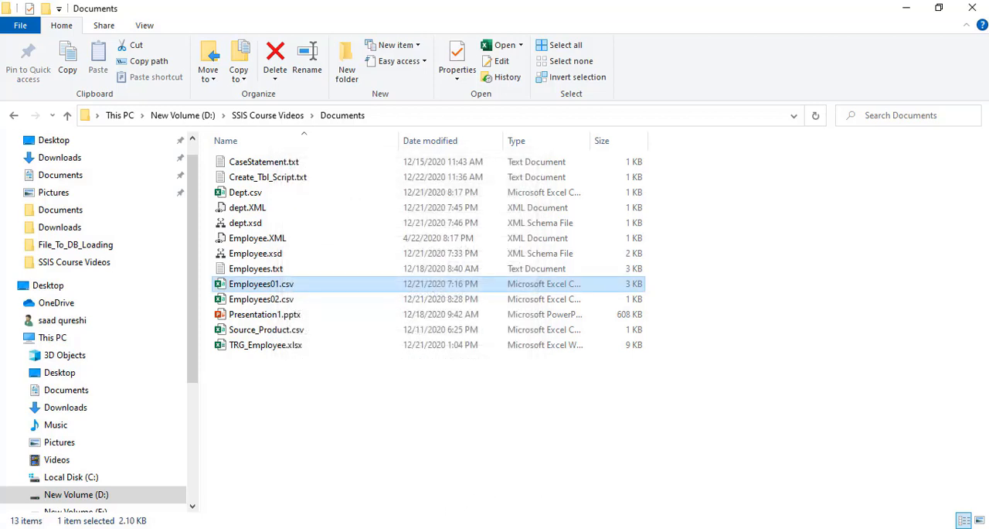
pyautogui.hotkey('alt', 'Tab')
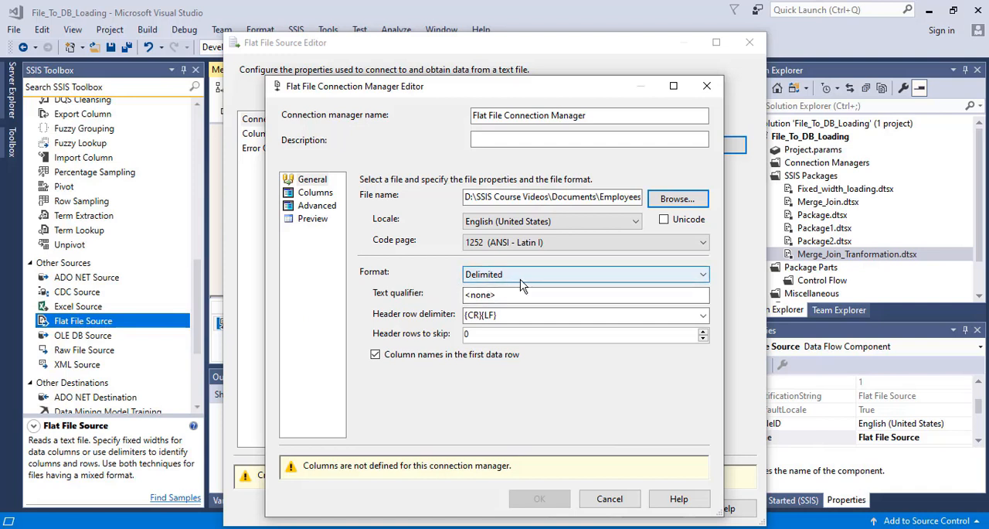
# - Load the Employees01.csv column definitions into the connection manager, accept it, and confirm the first source's output columns
pyautogui.click(315, 192)
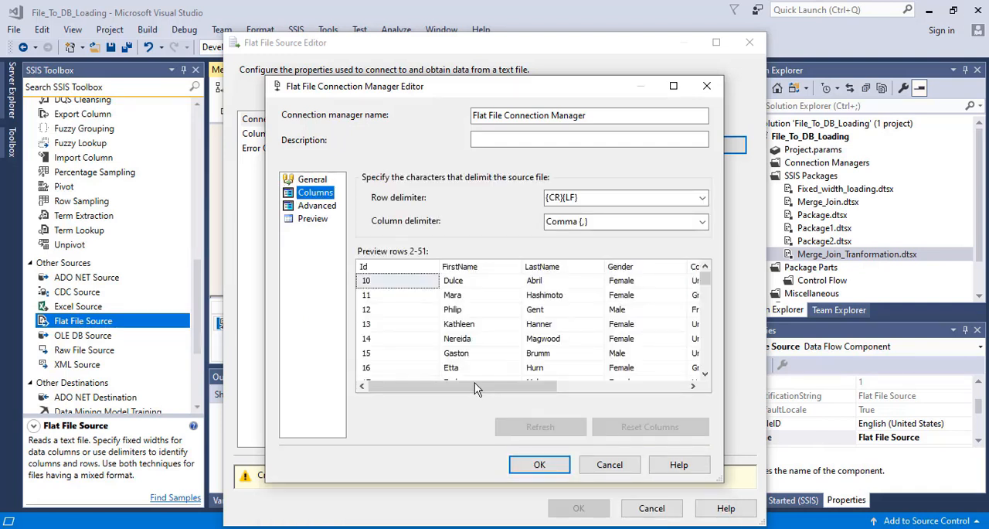
pyautogui.click(314, 206)
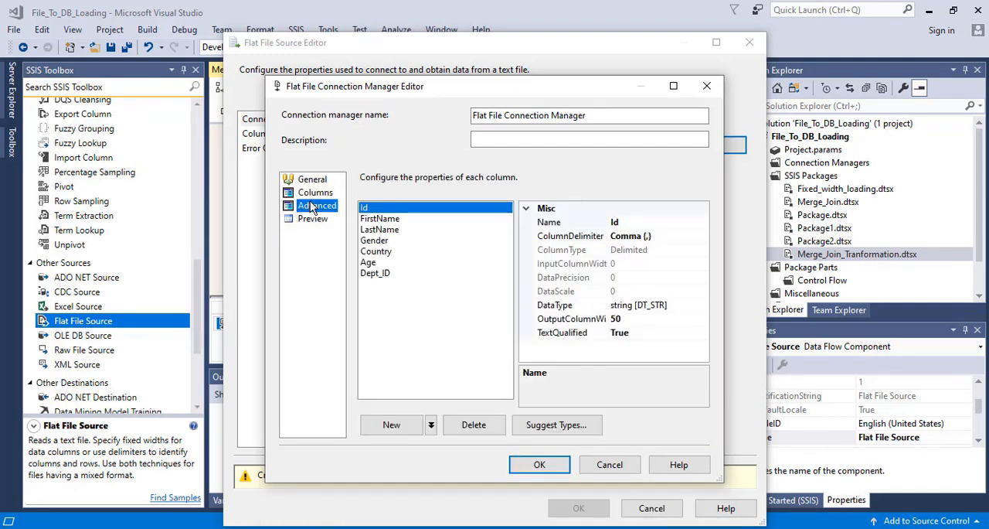
pyautogui.click(547, 464)
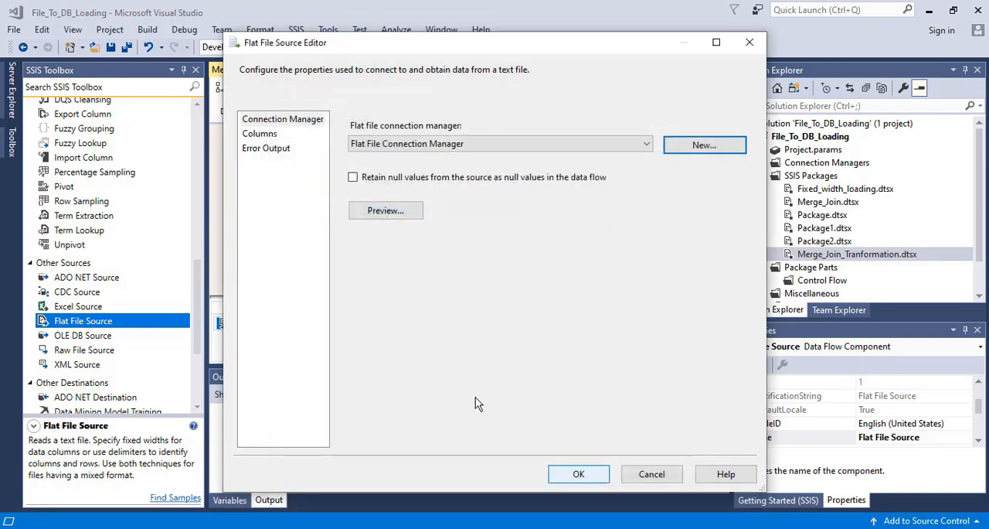
pyautogui.click(259, 134)
pyautogui.click(579, 474)
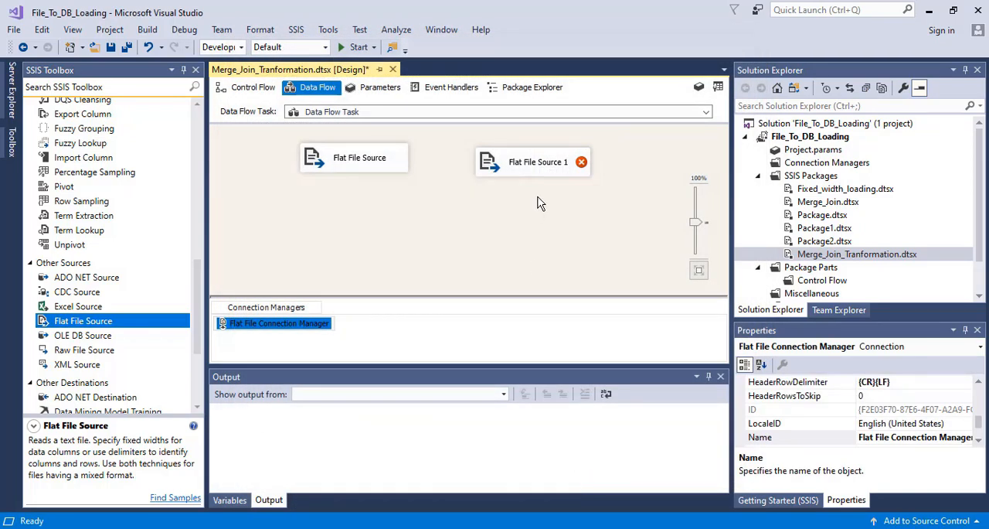
# - Align Flat File Source 1 with the first source and start a new flat file connection manager for it
pyautogui.moveTo(530, 165); pyautogui.dragTo(513, 161)
pyautogui.doubleClick(497, 161)
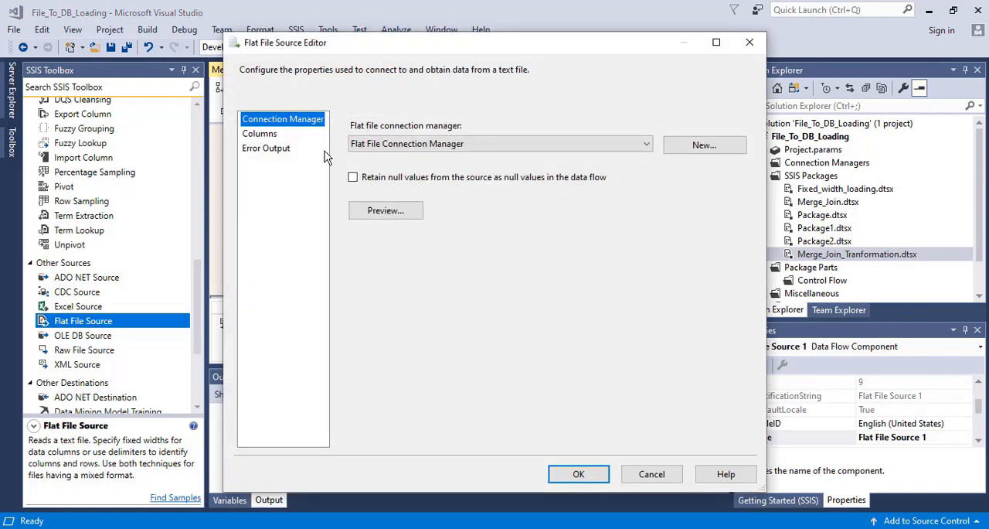
pyautogui.click(648, 145)
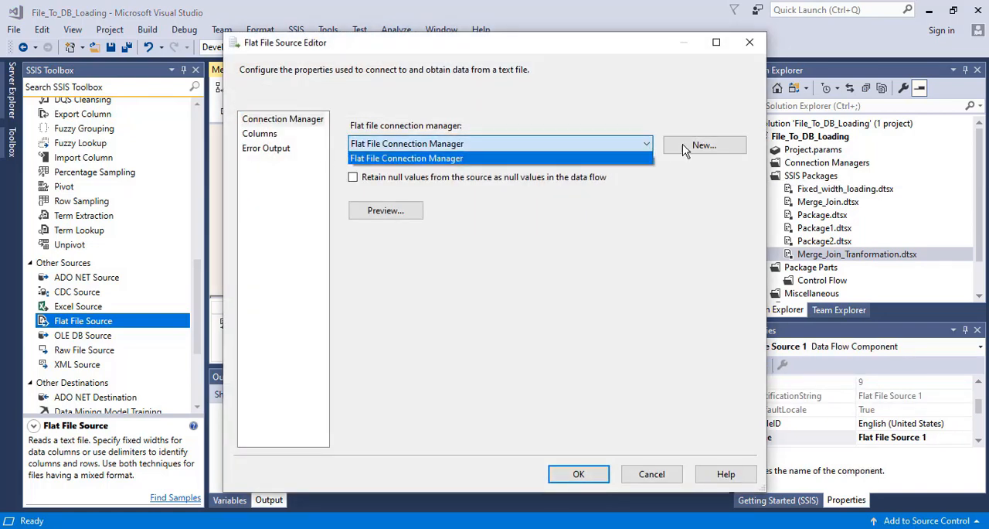
pyautogui.click(692, 151)
pyautogui.click(693, 149)
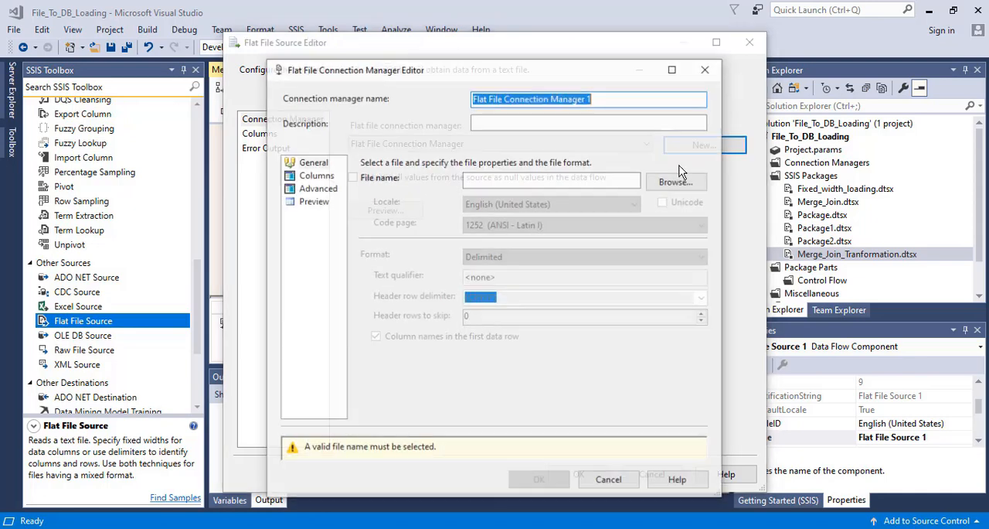
# - Browse for the second connection manager's file, filter to CSV files, and select Employees02.csv
pyautogui.click(675, 193)
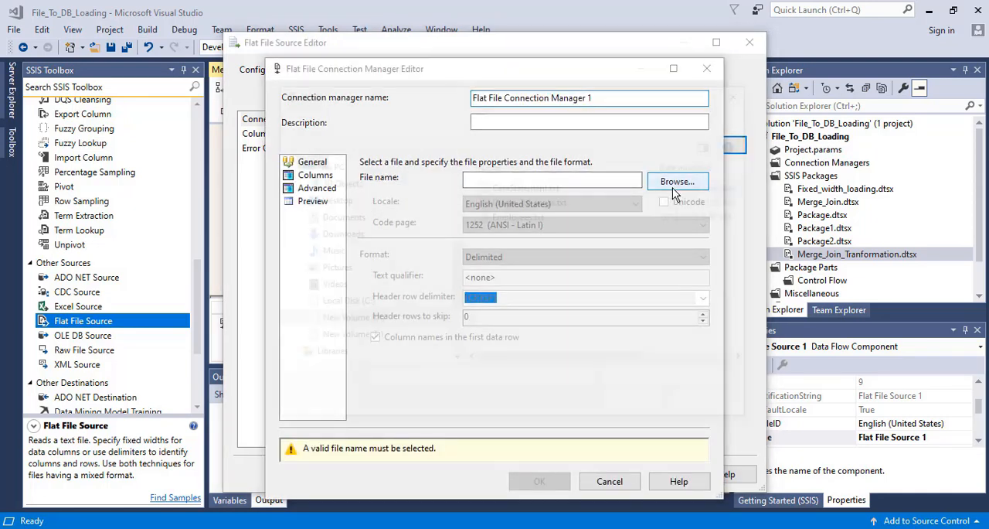
pyautogui.click(634, 384)
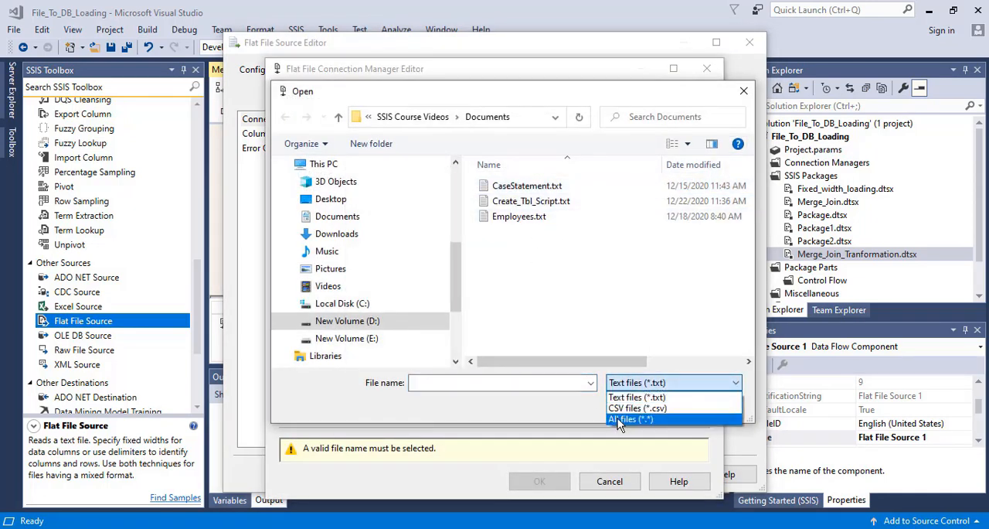
pyautogui.click(632, 408)
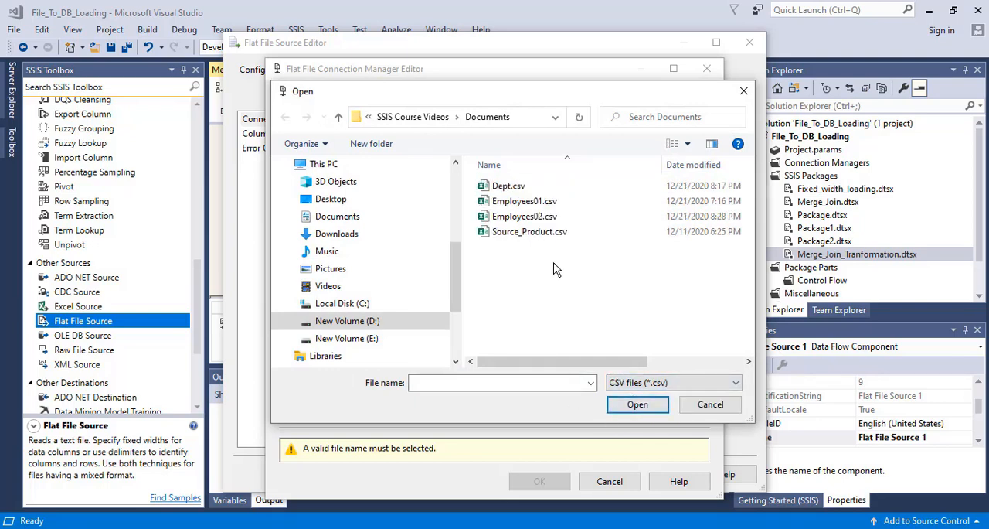
pyautogui.doubleClick(524, 217)
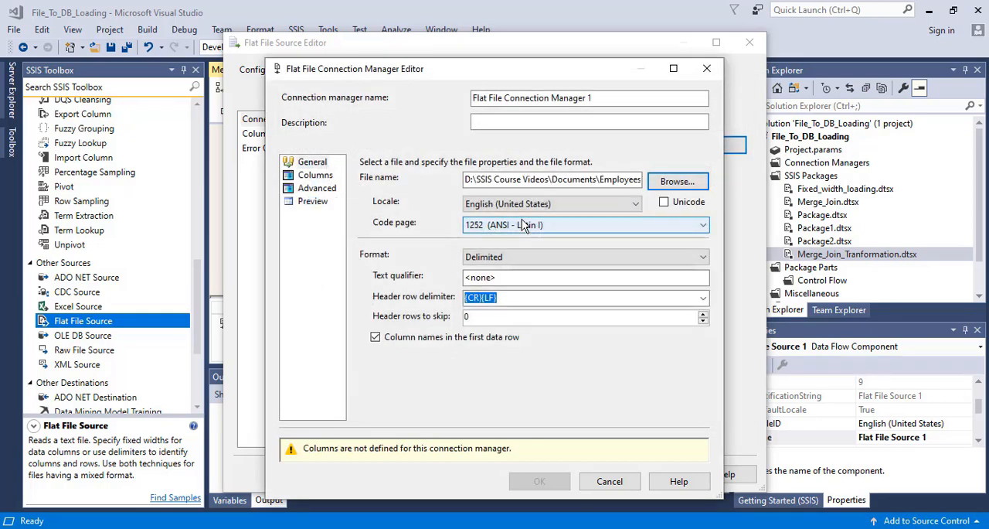
# - Load the Employees02.csv column definitions, review their advanced properties, and accept the second connection manager
pyautogui.click(303, 176)
pyautogui.click(314, 191)
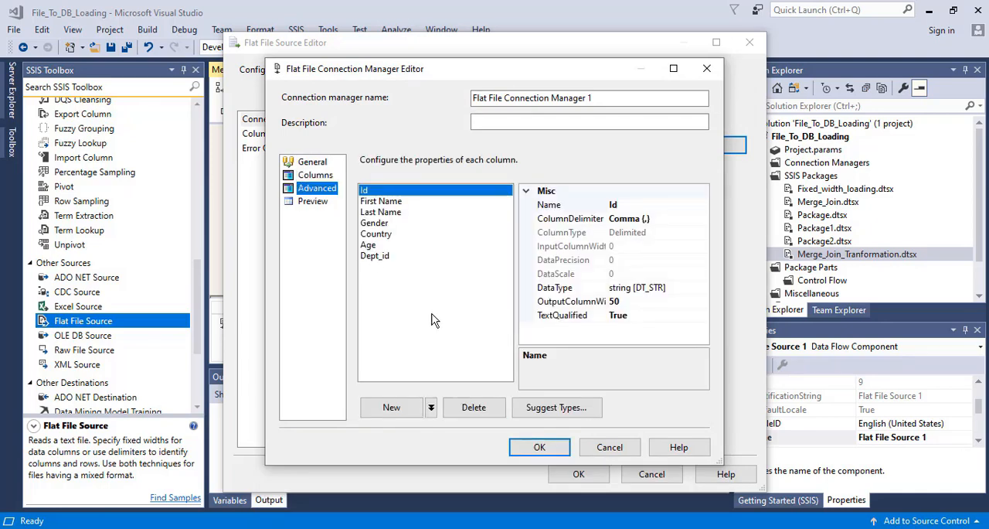
pyautogui.click(542, 447)
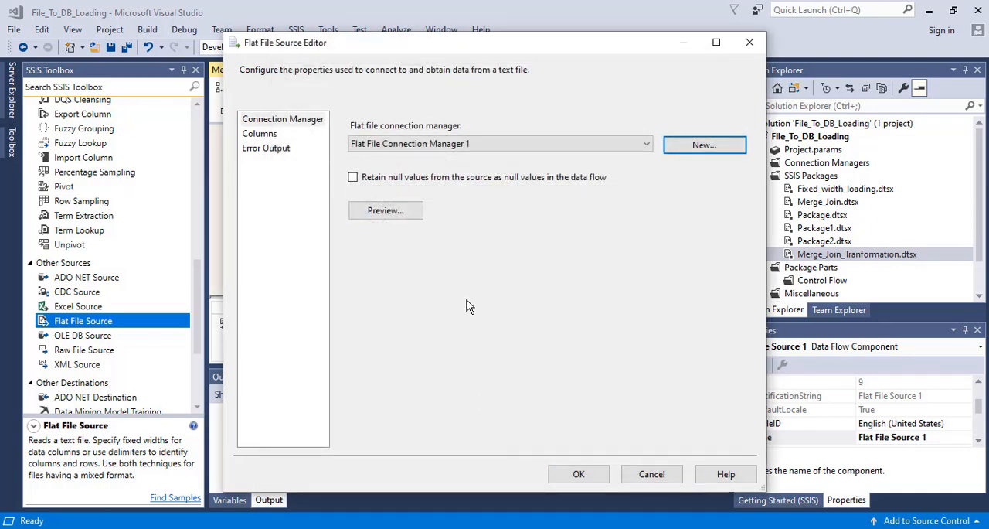
# - Preview the Employees02.csv sample data and confirm the output columns of Flat File Source 1
pyautogui.click(384, 214)
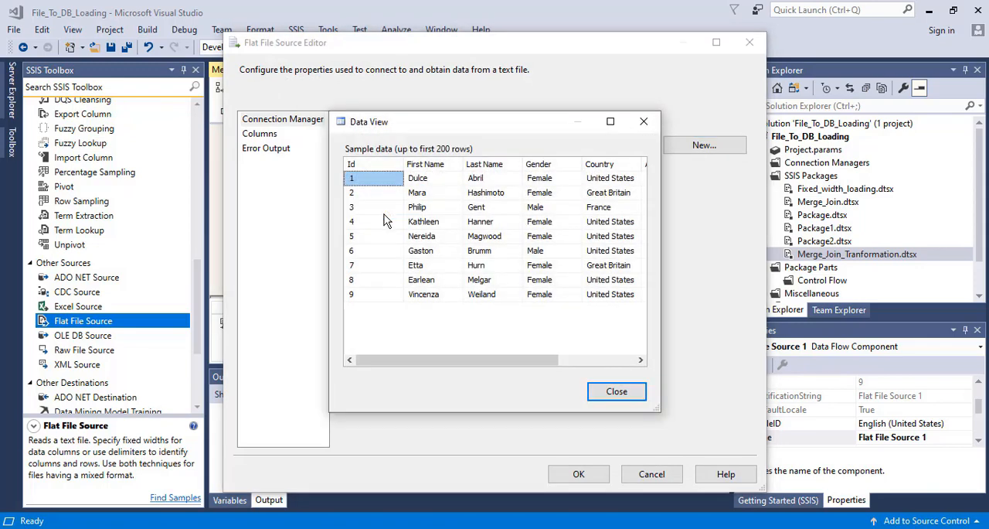
pyautogui.moveTo(452, 362); pyautogui.dragTo(605, 390)
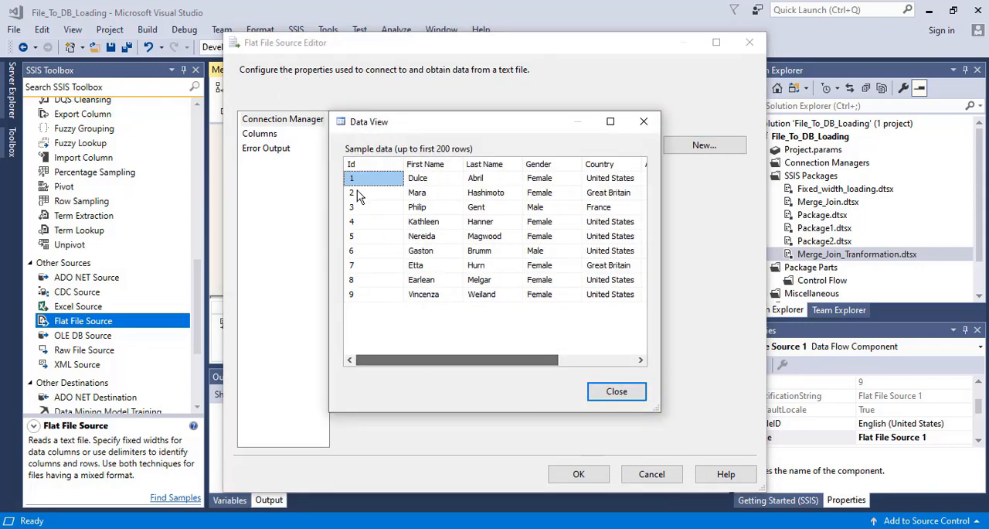
pyautogui.click(625, 392)
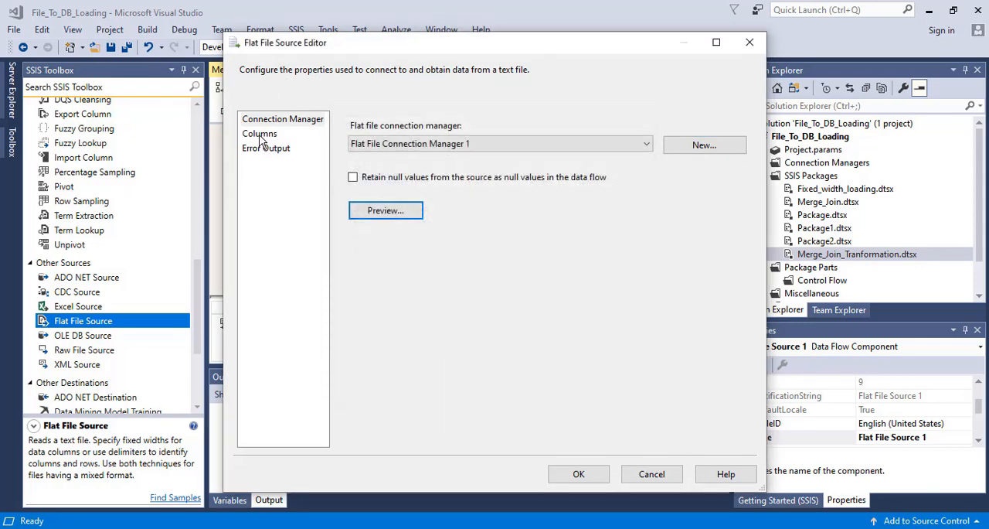
pyautogui.click(259, 135)
pyautogui.click(576, 474)
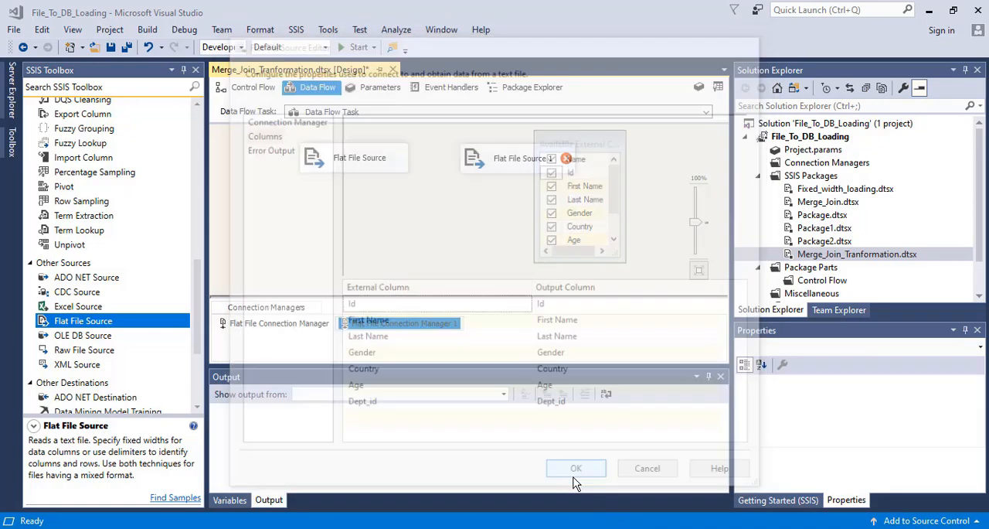
# - Rename the first Flat File Source in the data flow as Employee 50 Records
pyautogui.click(358, 161)
pyautogui.rightClick(360, 163)
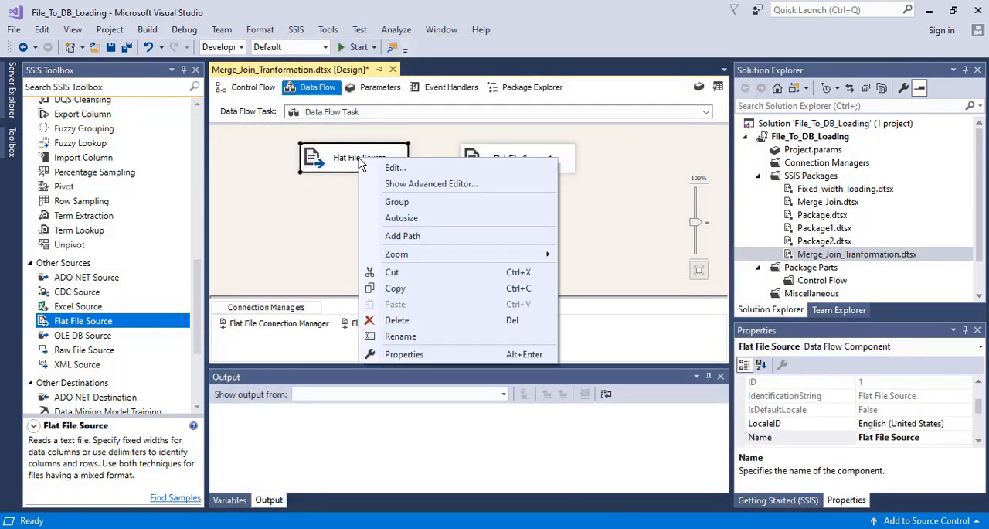
pyautogui.click(398, 336)
pyautogui.write('Emp')
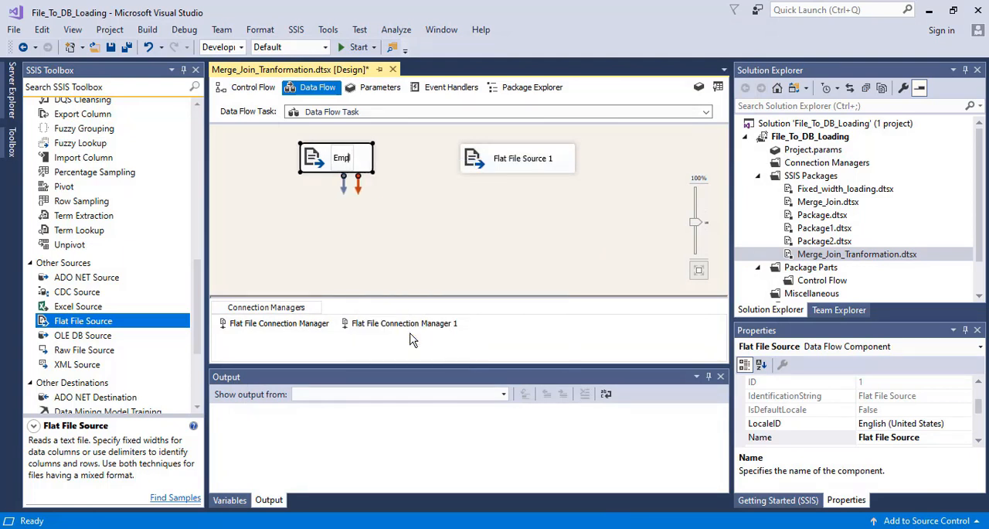
pyautogui.write('loyee S')
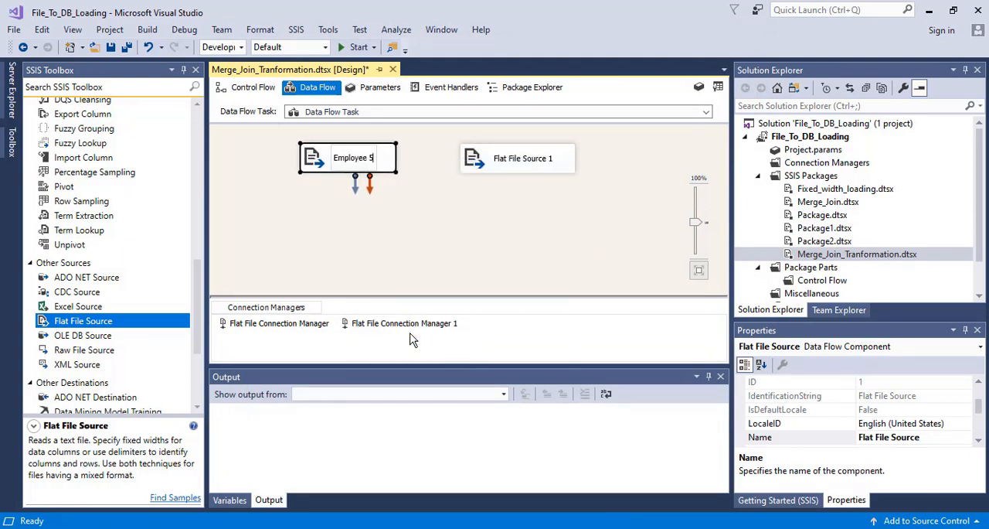
pyautogui.write('0 Recor')
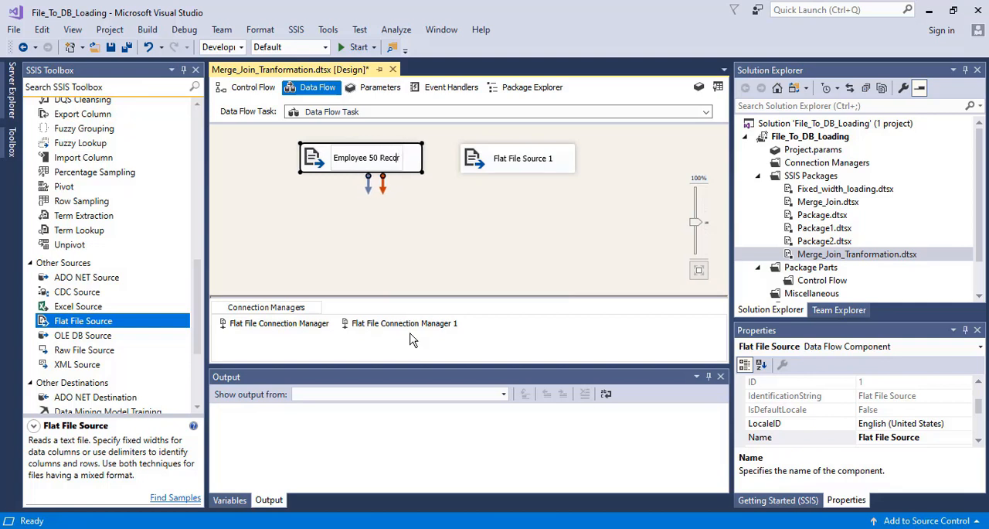
pyautogui.write('ds')
pyautogui.click(488, 246)
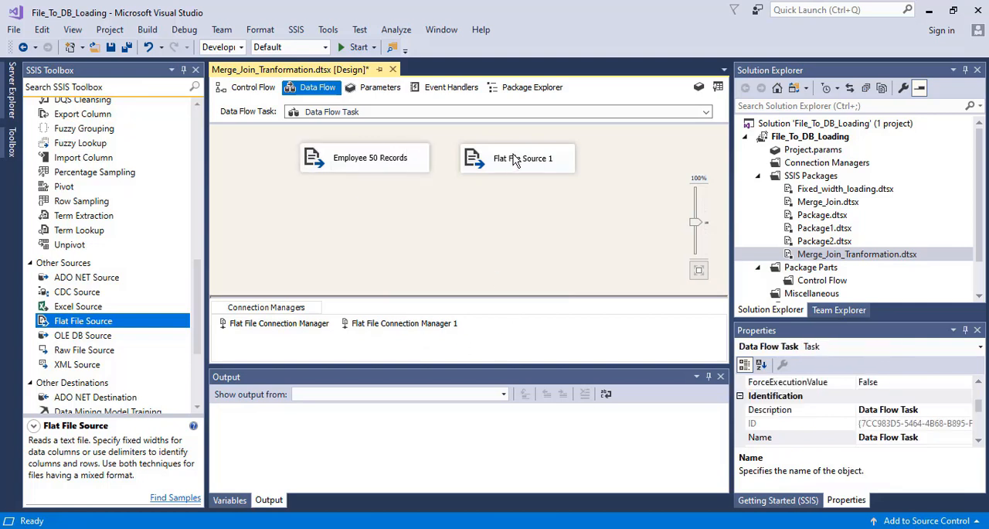
# - Rename Flat File Source 1 as Employee 9 Records
pyautogui.click(515, 160)
pyautogui.rightClick(515, 160)
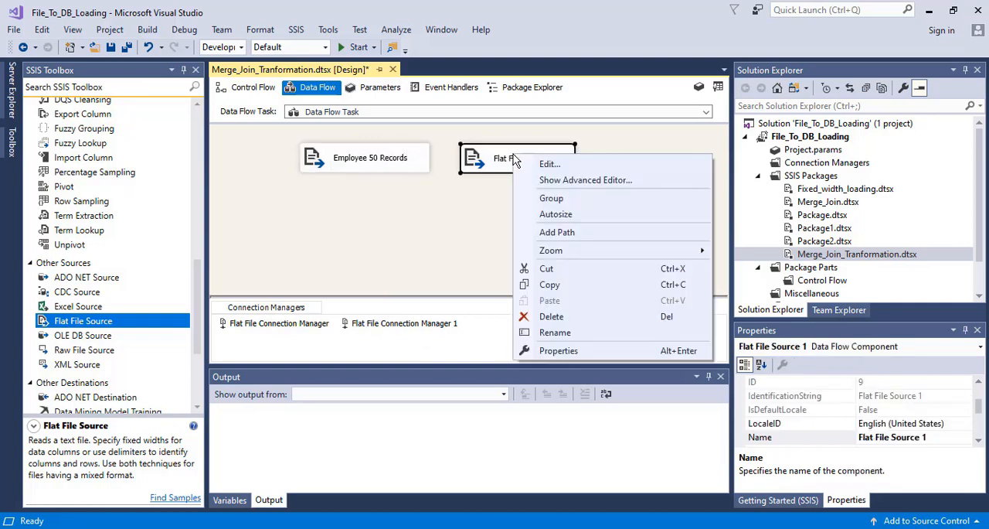
pyautogui.click(553, 333)
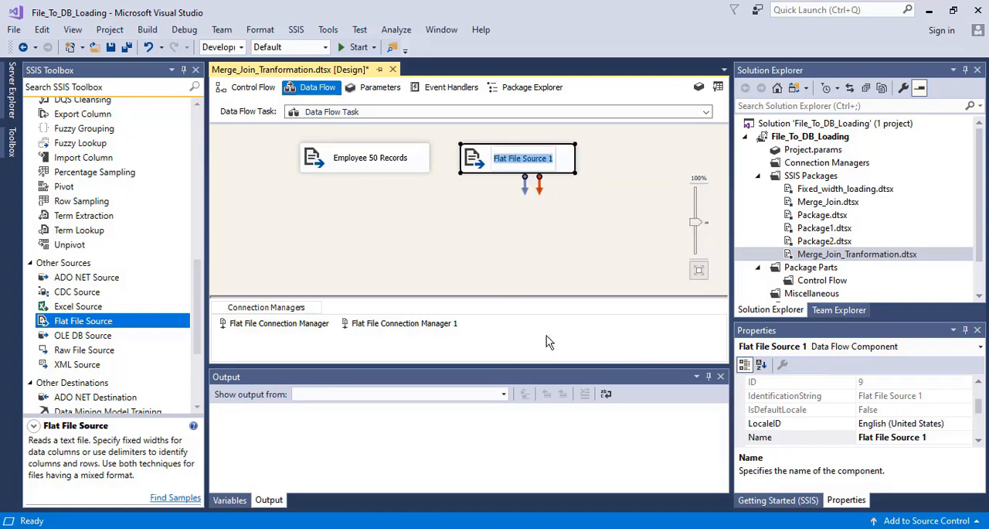
pyautogui.write('Employee')
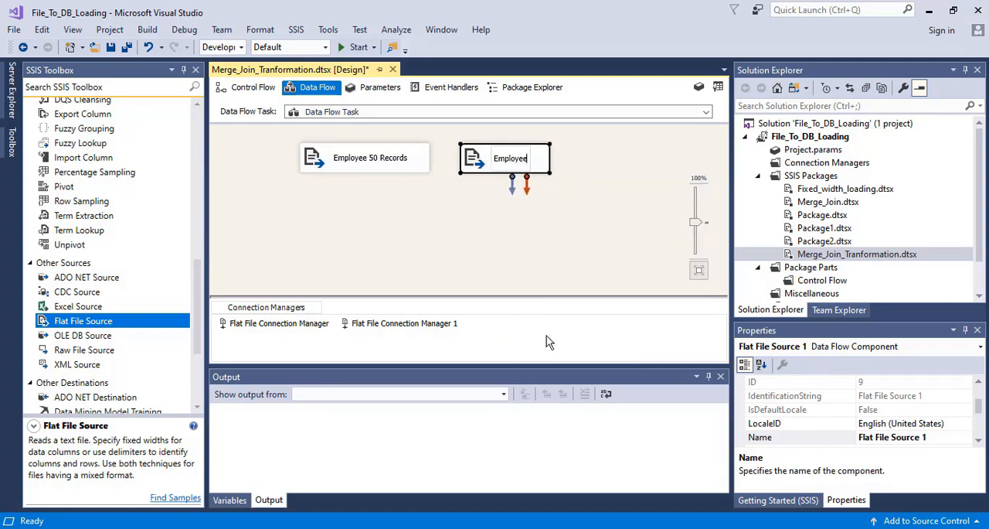
pyautogui.write(' 9')
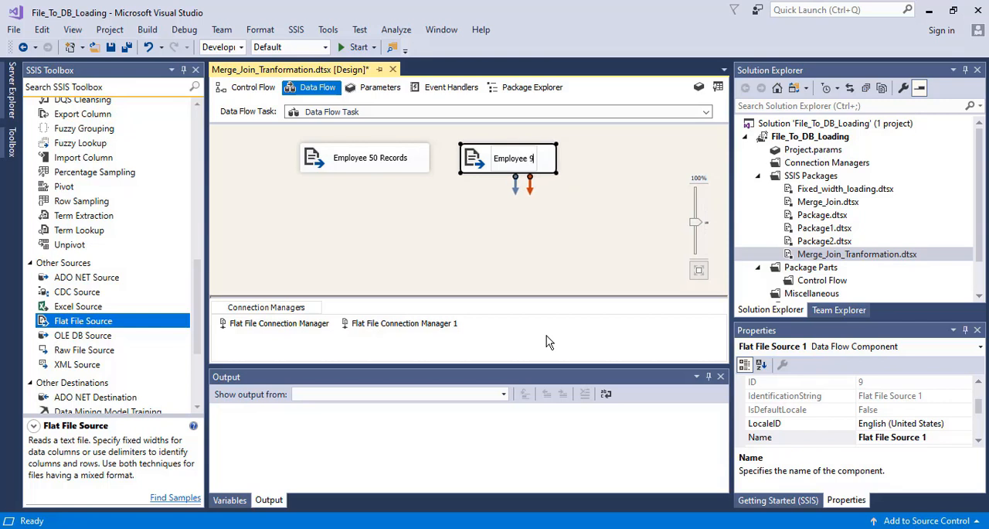
pyautogui.write(' Records')
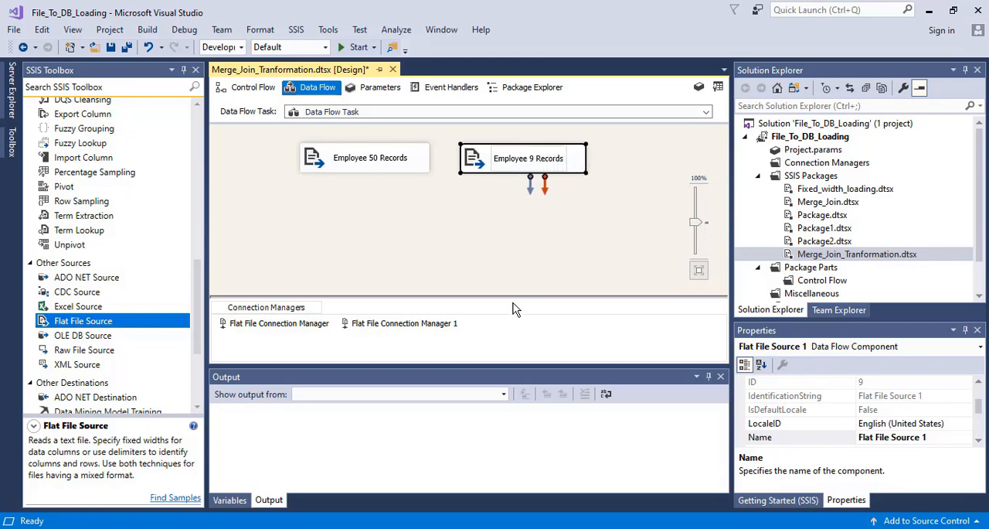
pyautogui.click(471, 222)
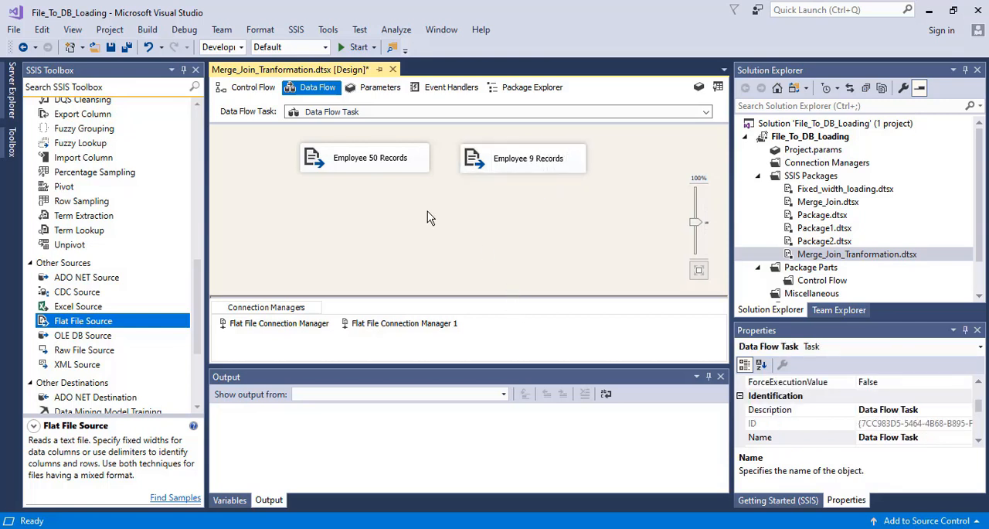
# - Add a Union All transformation to the data flow, below and between the two employee sources
pyautogui.click(360, 157)
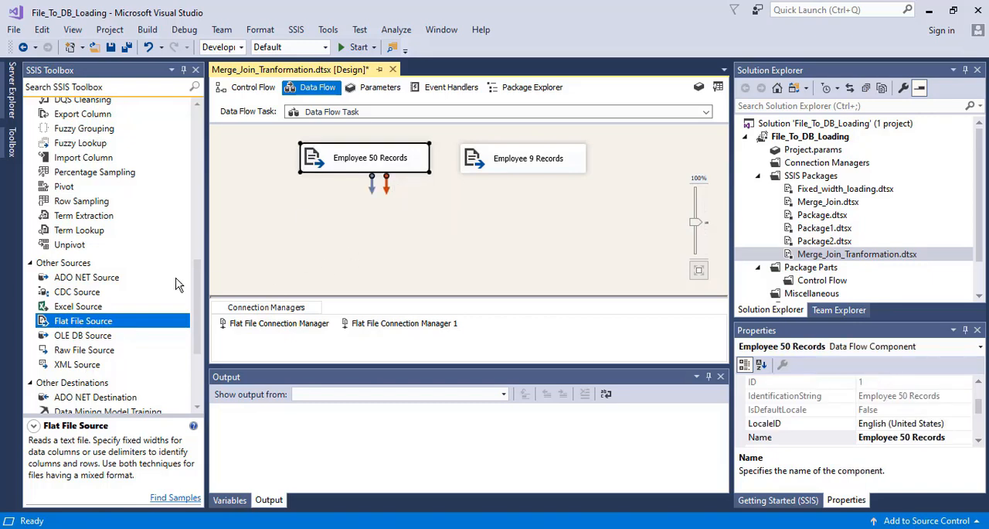
pyautogui.moveTo(198, 307); pyautogui.dragTo(214, 198)
pyautogui.moveTo(75, 347); pyautogui.dragTo(435, 218)
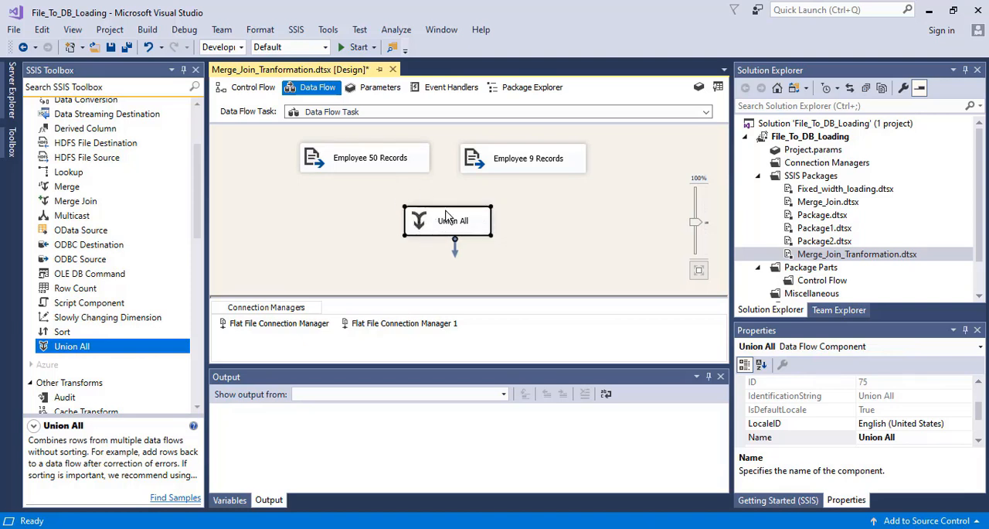
# - Connect the data outputs of Employee 50 Records and Employee 9 Records to the Union All transformation
pyautogui.click(373, 164)
pyautogui.click(415, 201)
pyautogui.click(408, 212)
pyautogui.click(368, 166)
pyautogui.moveTo(371, 185); pyautogui.dragTo(438, 218)
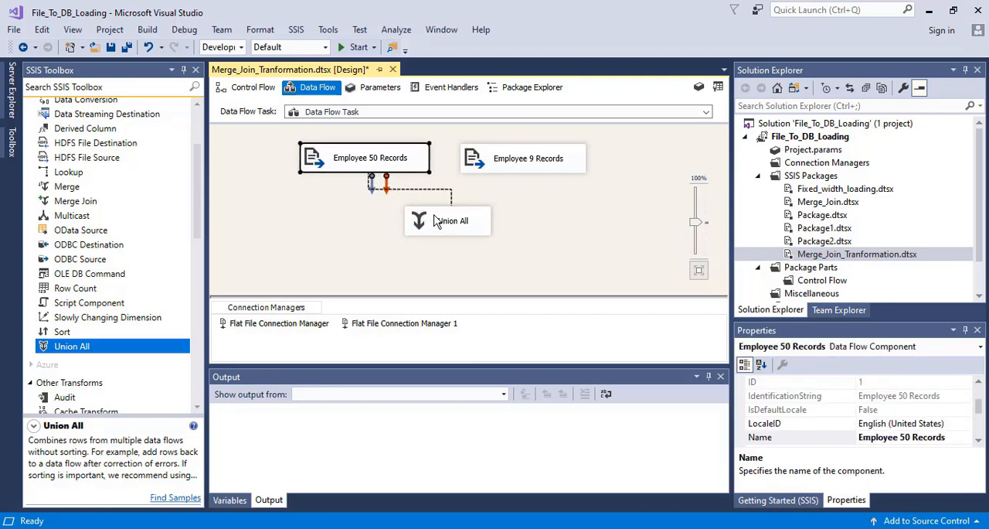
pyautogui.click(523, 163)
pyautogui.moveTo(531, 190); pyautogui.dragTo(462, 222)
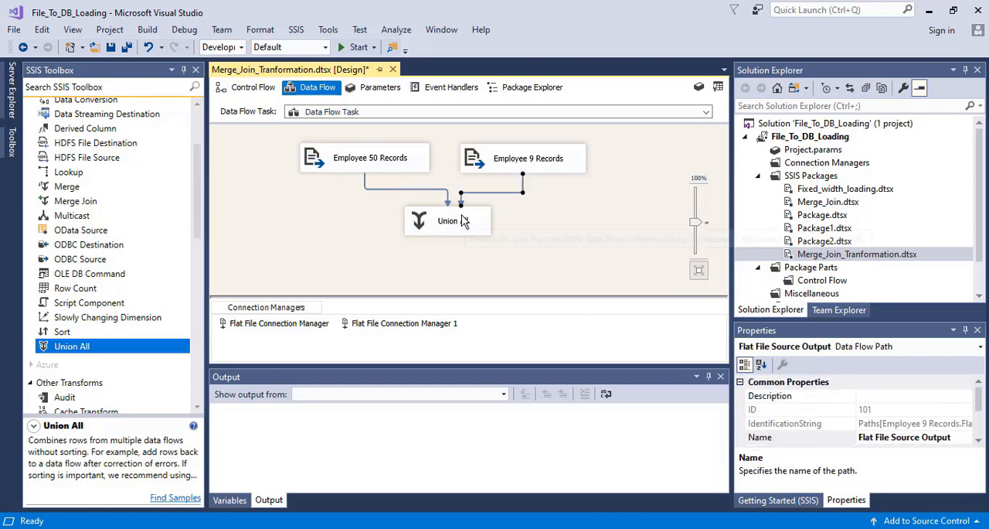
# - In the Union All mappings, set Union All Input 2 to First Name for FirstName and Last Name for LastName
pyautogui.doubleClick(437, 223)
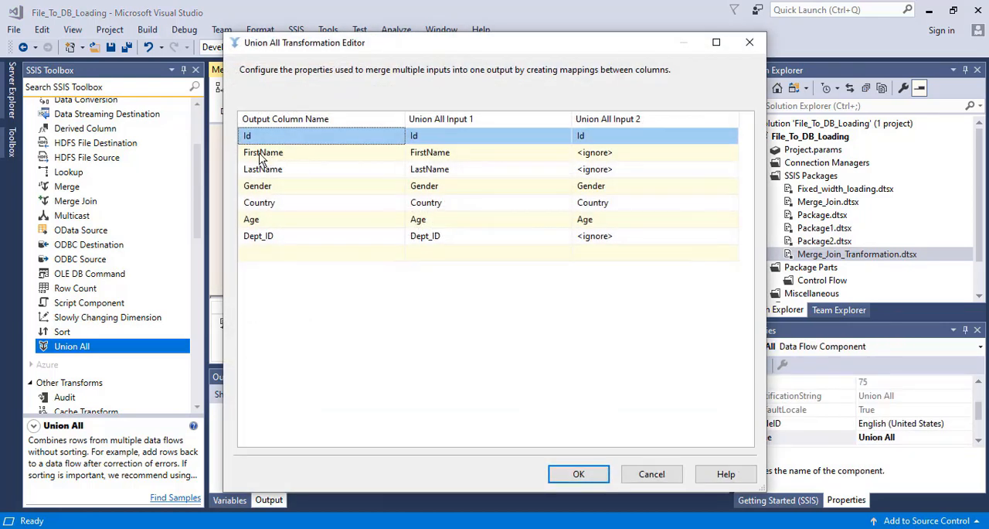
pyautogui.click(614, 155)
pyautogui.click(607, 180)
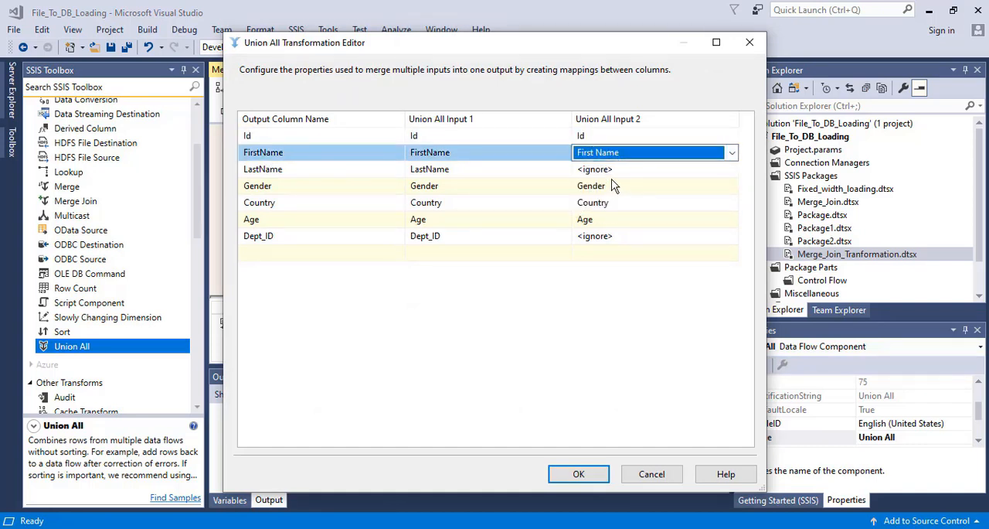
pyautogui.click(616, 170)
pyautogui.click(616, 171)
pyautogui.click(606, 198)
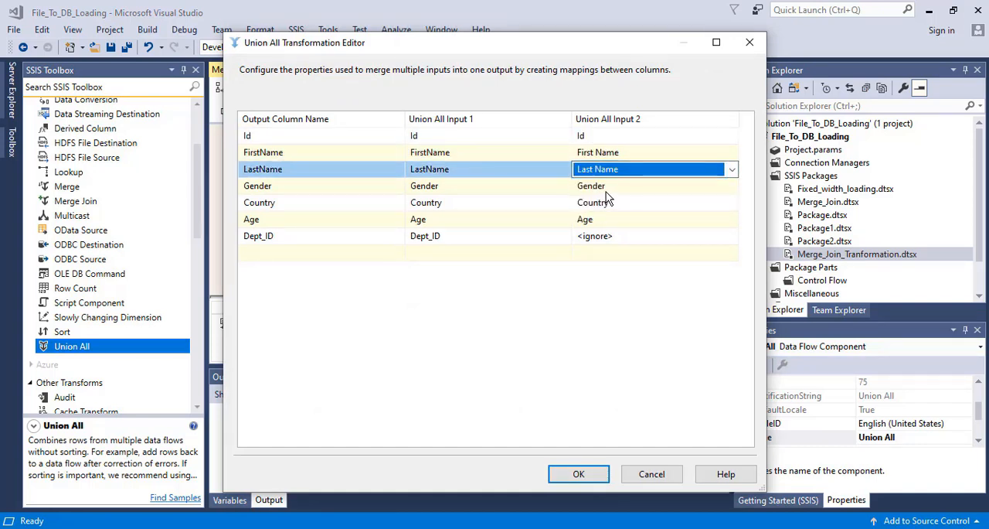
# - Map Dept_id from Union All Input 2 to the Dept_ID output column and accept the Union All configuration
pyautogui.click(606, 188)
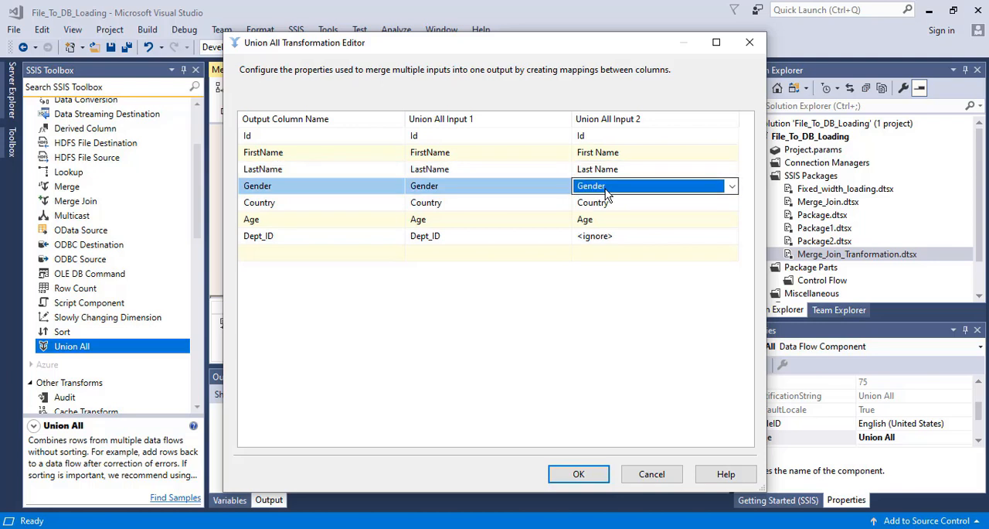
pyautogui.click(603, 252)
pyautogui.click(607, 238)
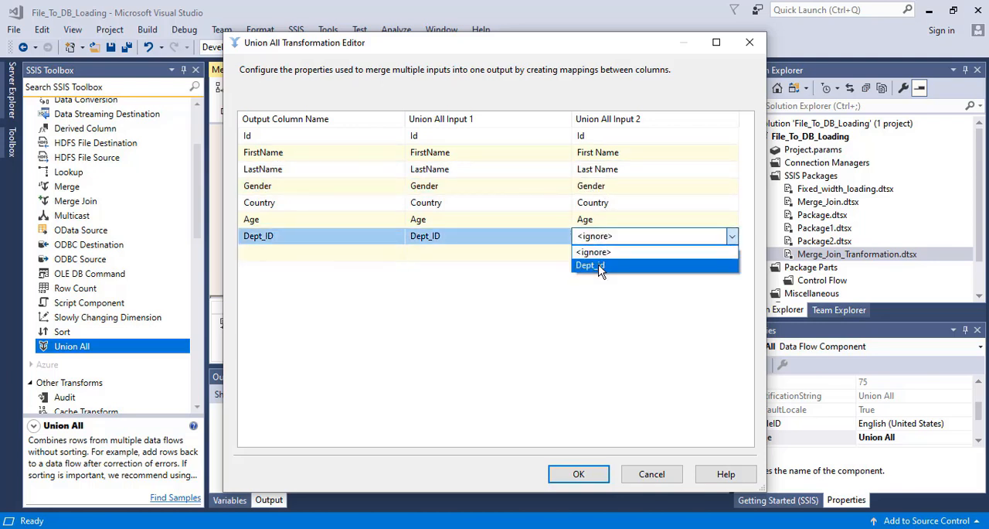
pyautogui.click(599, 266)
pyautogui.click(599, 255)
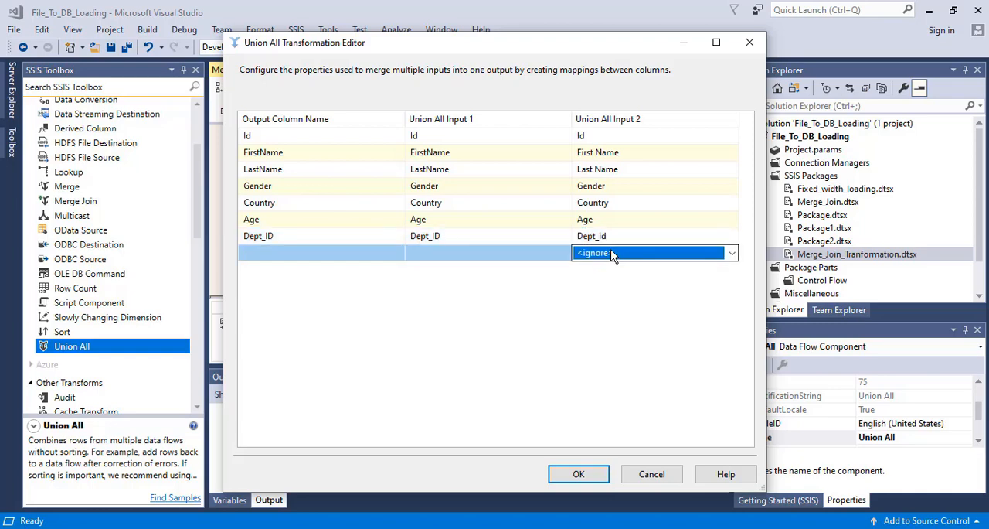
pyautogui.click(611, 257)
pyautogui.click(607, 268)
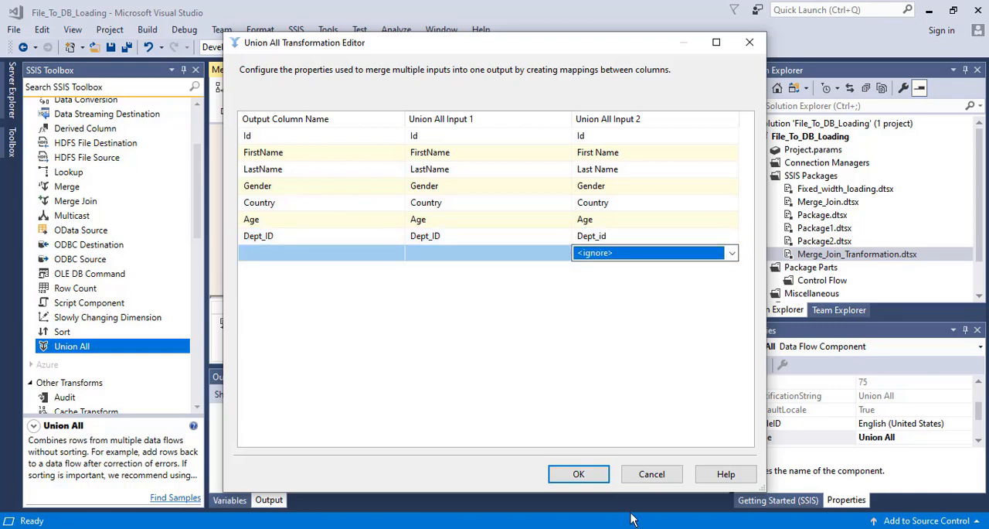
pyautogui.click(580, 473)
# - Reopen the Union All transformation and review its output column mappings against both inputs
pyautogui.doubleClick(422, 222)
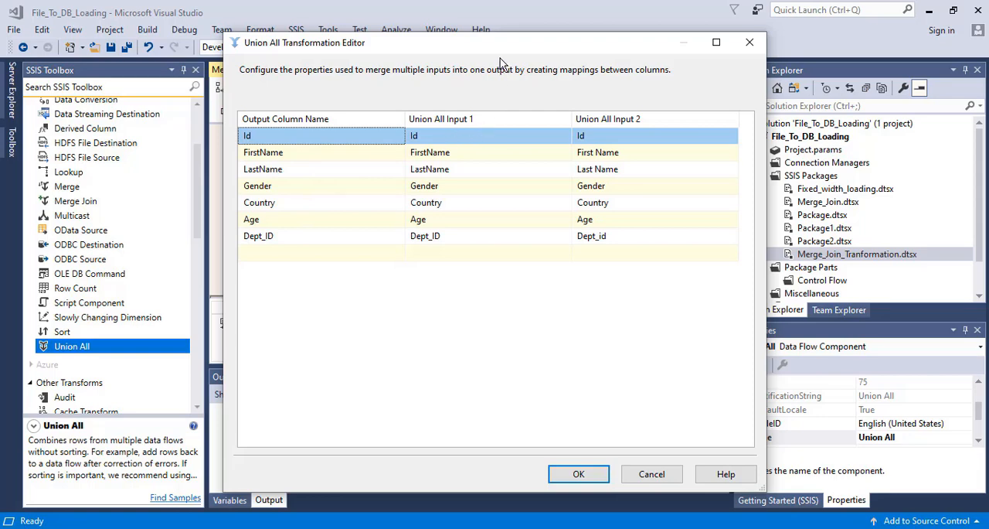
pyautogui.moveTo(431, 58); pyautogui.dragTo(431, 231)
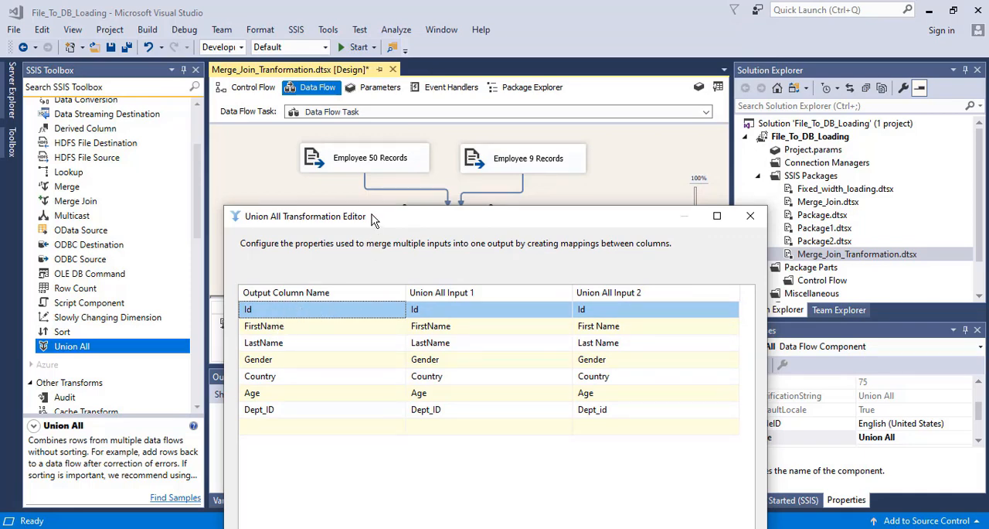
pyautogui.moveTo(371, 221); pyautogui.dragTo(397, 78)
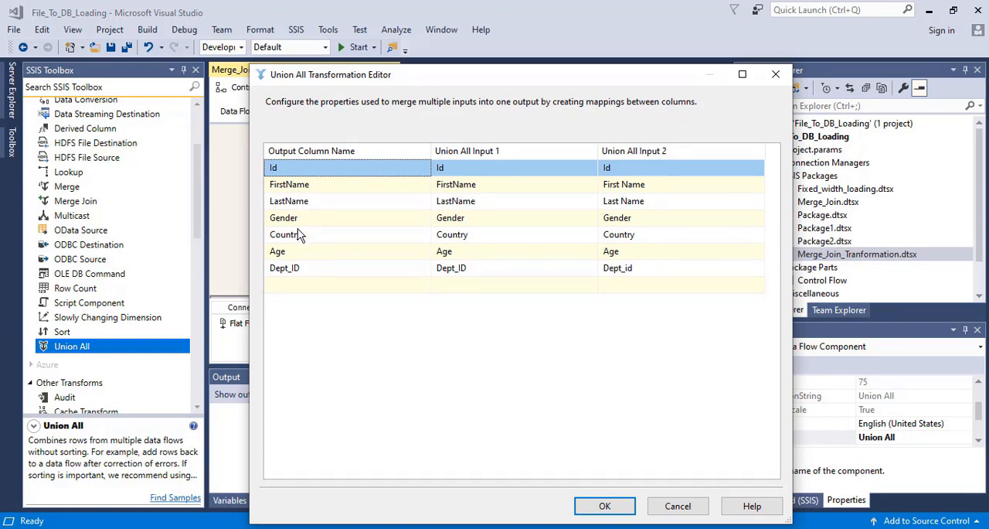
pyautogui.click(604, 504)
# - Reposition the Union All transformation to make room and add a third Flat File Source beside the employee sources
pyautogui.moveTo(452, 216); pyautogui.dragTo(357, 224)
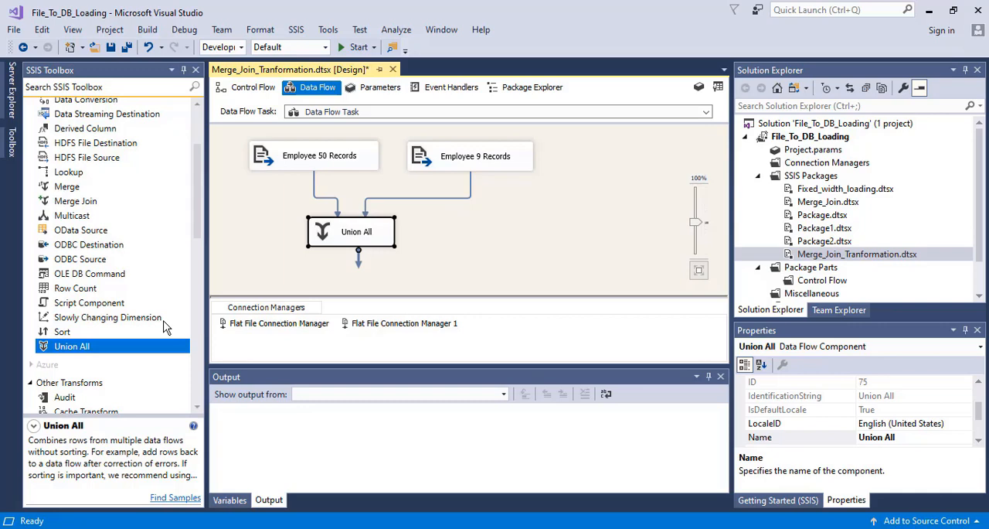
pyautogui.moveTo(198, 197); pyautogui.dragTo(200, 332)
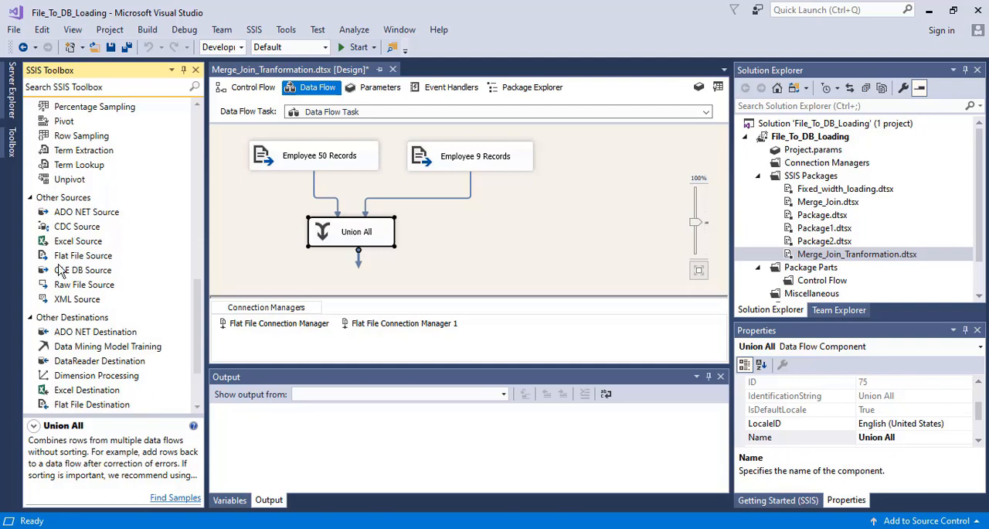
pyautogui.moveTo(74, 261); pyautogui.dragTo(591, 159)
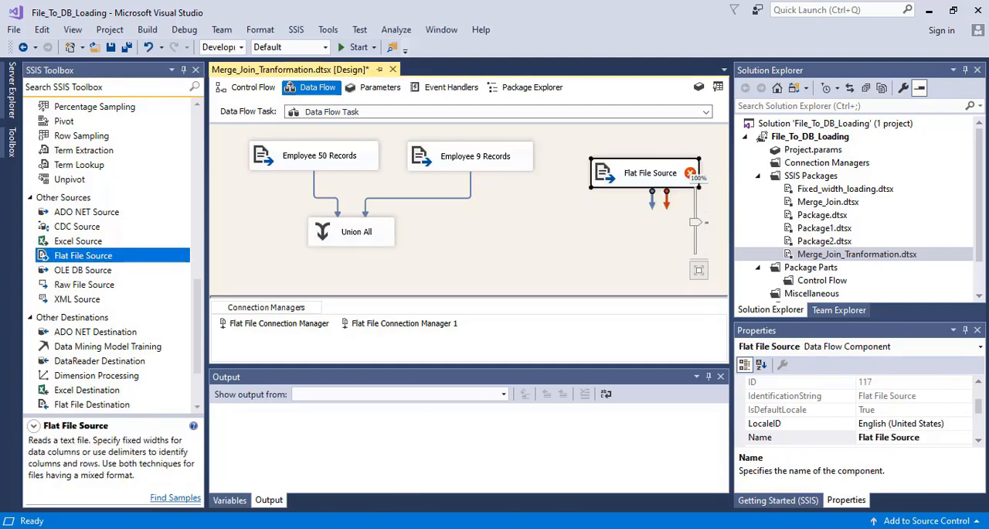
# - Switch to the Documents folder in File Explorer and examine the columns of Dept.csv and Employees01.csv in Excel
pyautogui.click(446, 527)
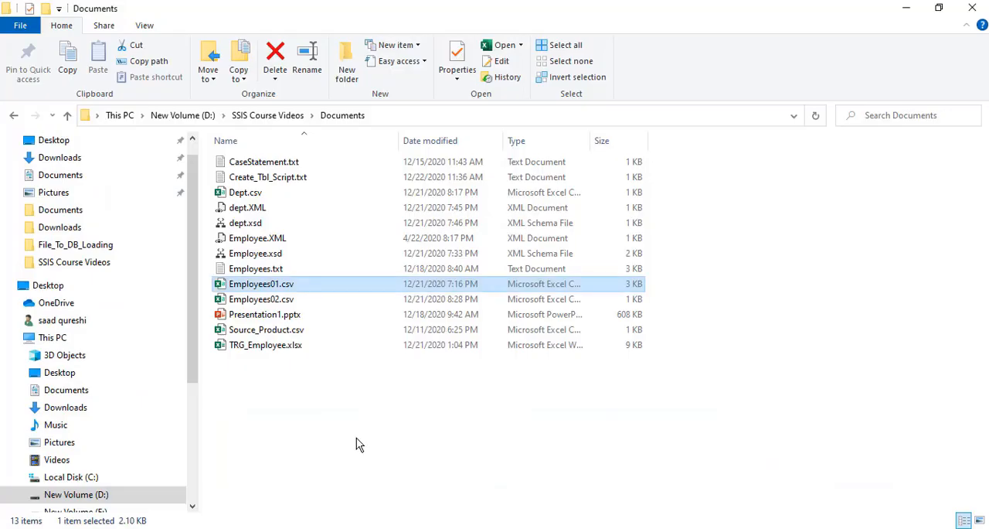
pyautogui.click(247, 197)
pyautogui.doubleClick(246, 199)
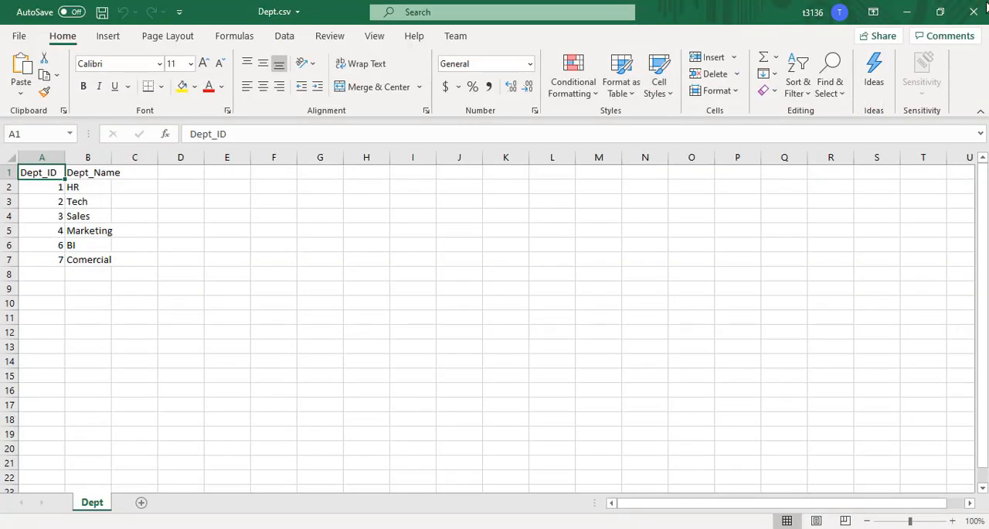
pyautogui.click(972, 14)
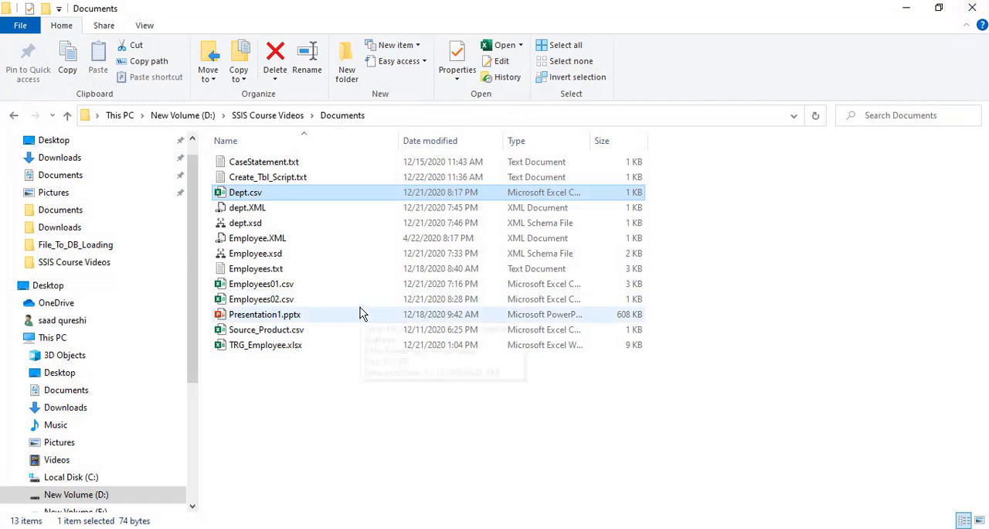
pyautogui.doubleClick(278, 285)
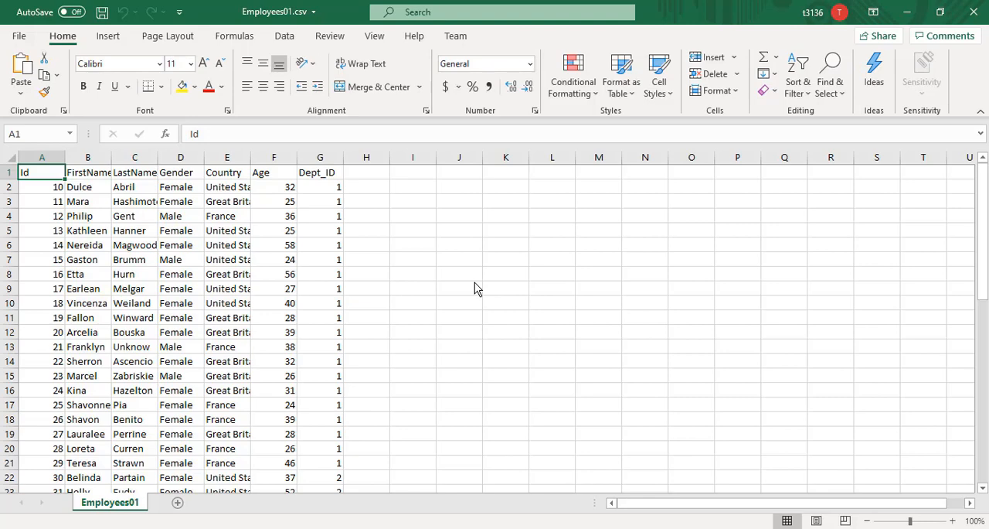
pyautogui.click(974, 13)
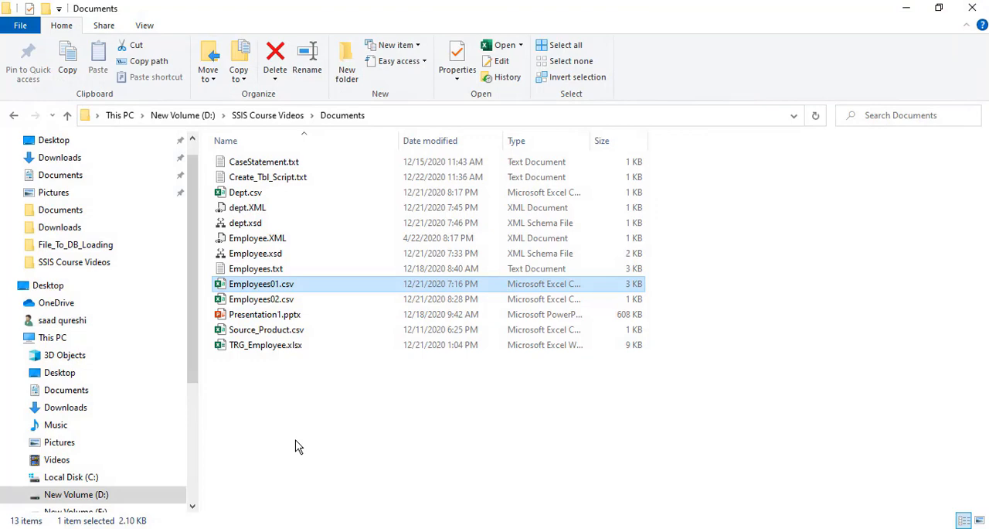
pyautogui.doubleClick(266, 286)
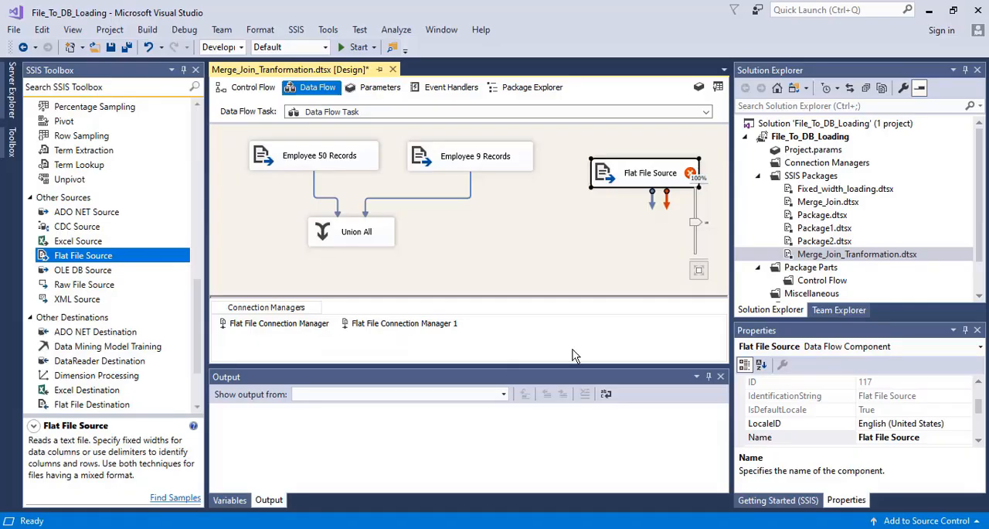
# - Align the third Flat File Source with the employee sources and give it a new connection manager for Dept.csv, browsing all file types
pyautogui.moveTo(636, 169); pyautogui.dragTo(595, 164)
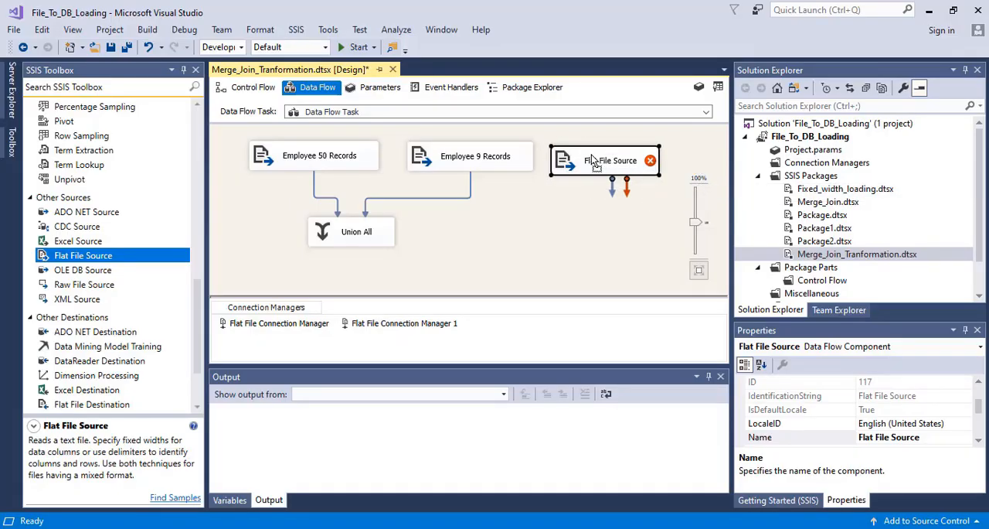
pyautogui.doubleClick(571, 160)
pyautogui.click(686, 143)
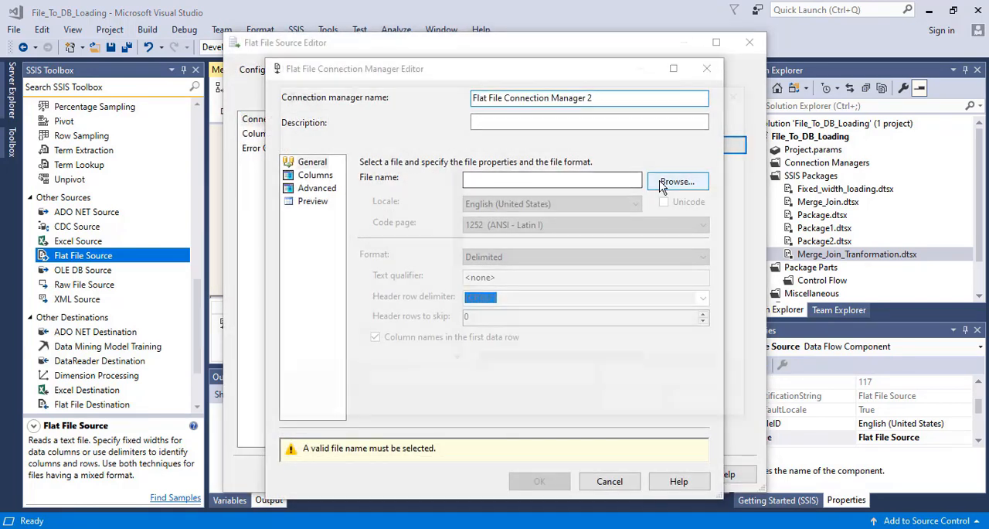
pyautogui.click(663, 186)
pyautogui.click(656, 382)
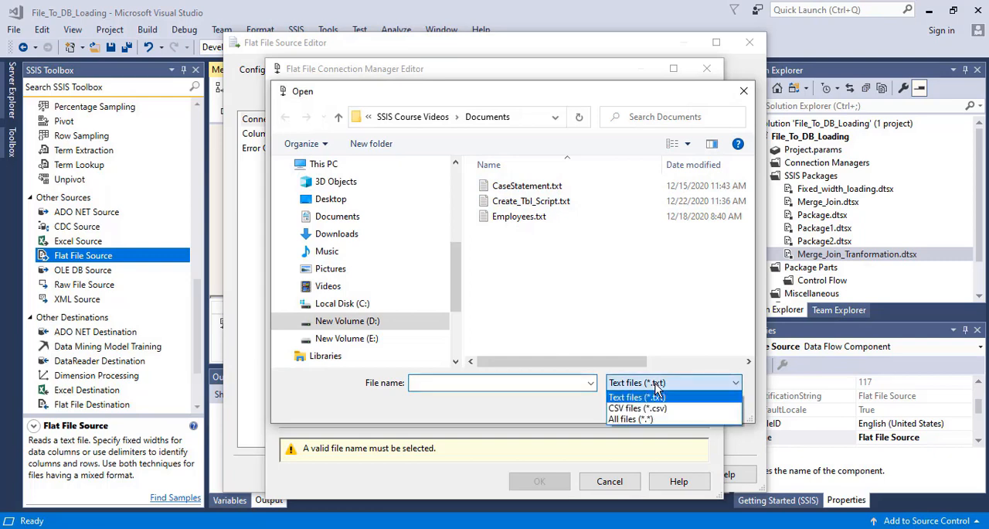
pyautogui.click(630, 418)
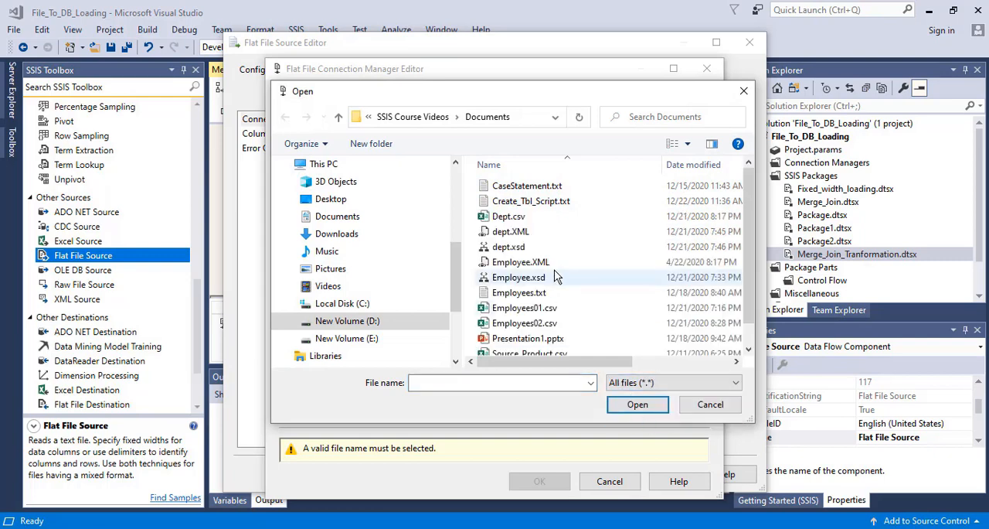
pyautogui.doubleClick(510, 218)
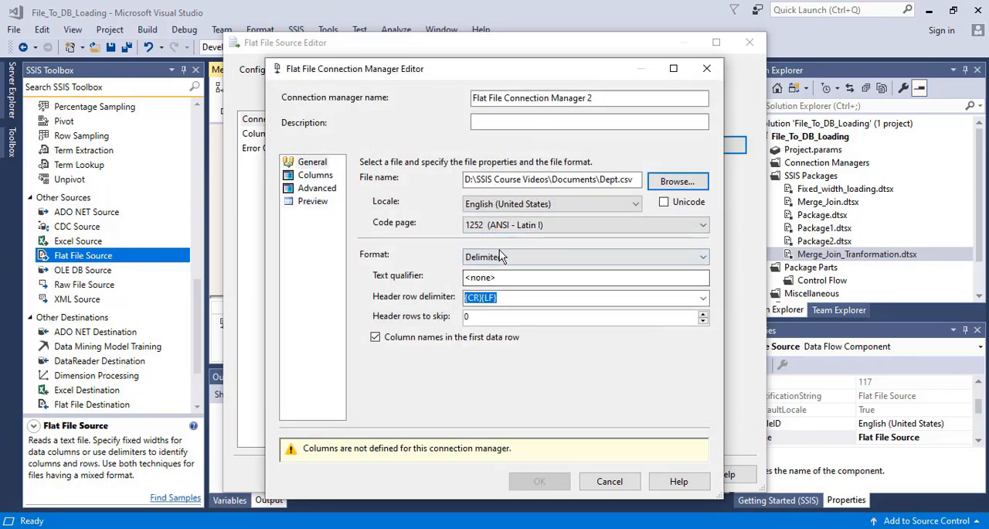
# - Check the Dept.csv columns, column properties and data preview, and accept the connection manager and the source configuration
pyautogui.click(313, 175)
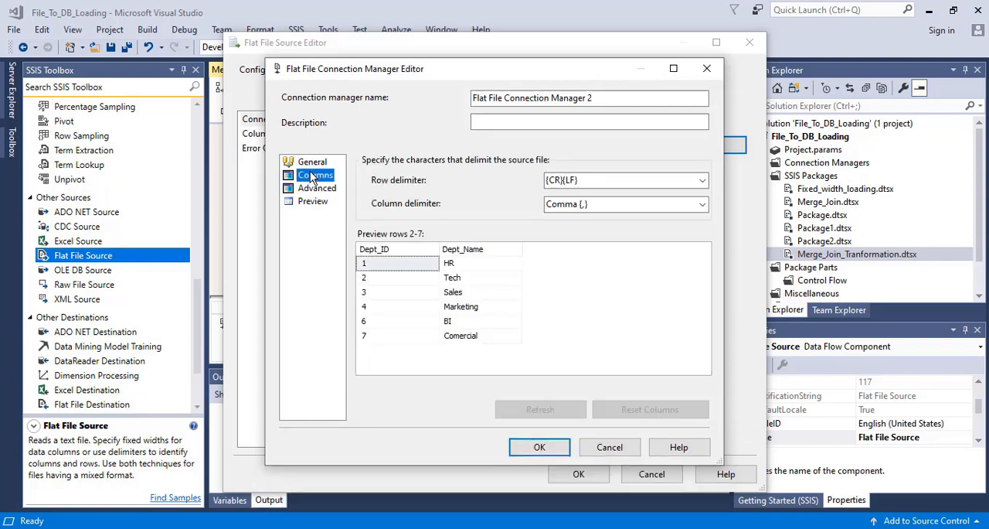
pyautogui.click(309, 189)
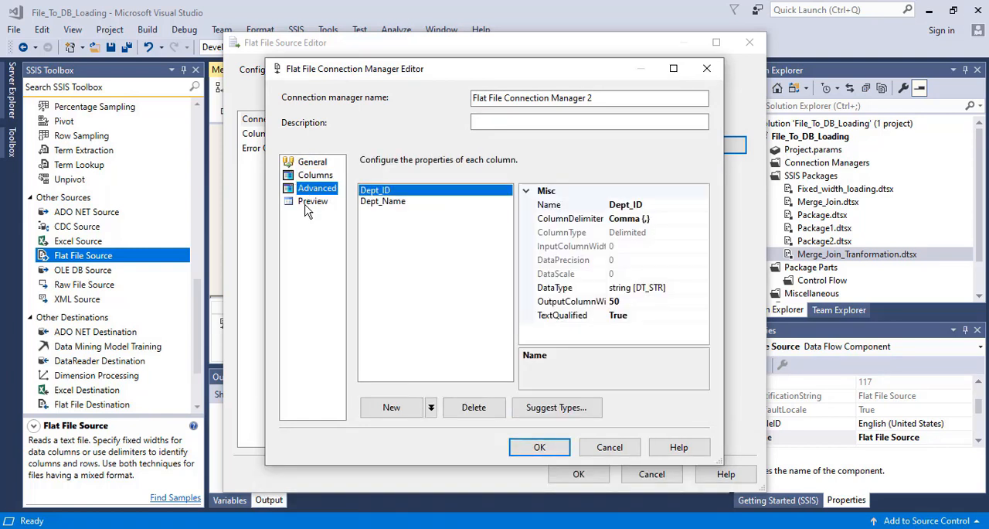
pyautogui.click(310, 206)
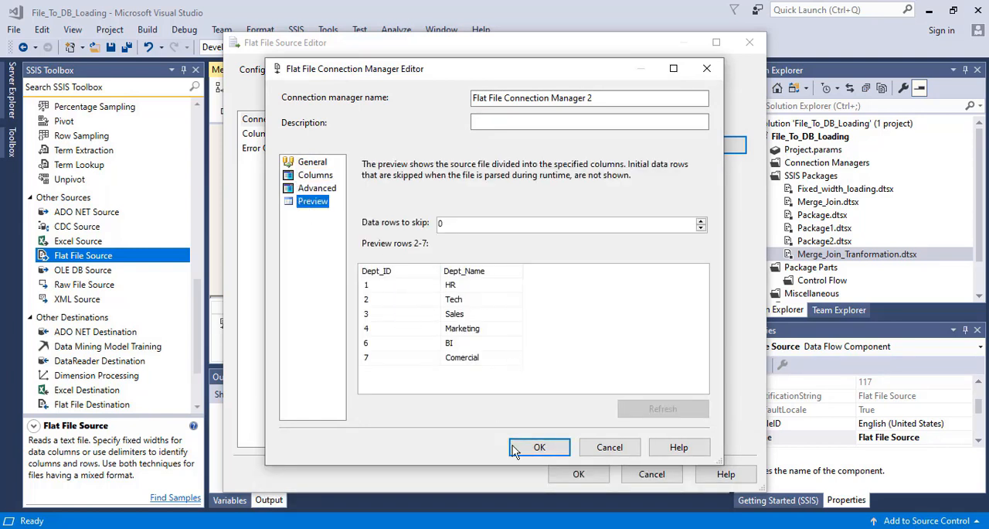
pyautogui.click(537, 446)
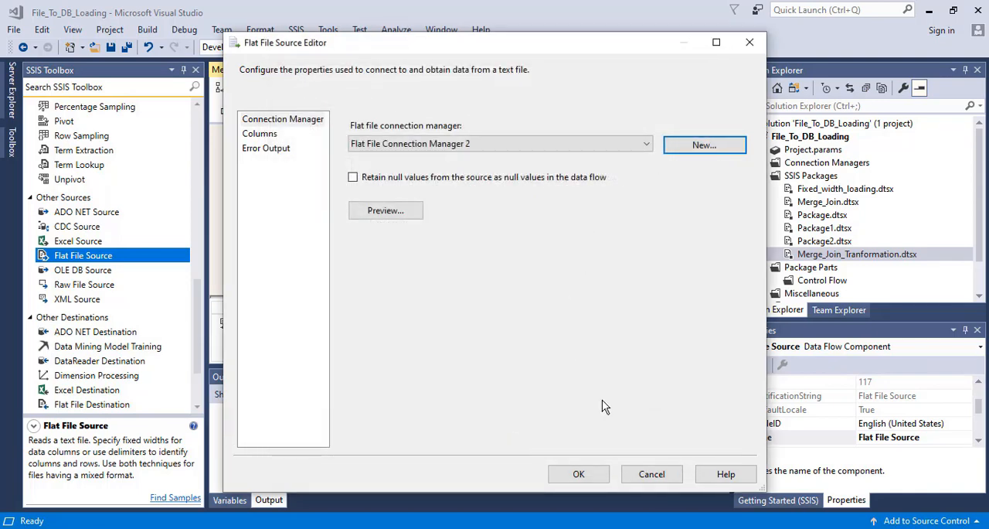
pyautogui.click(581, 481)
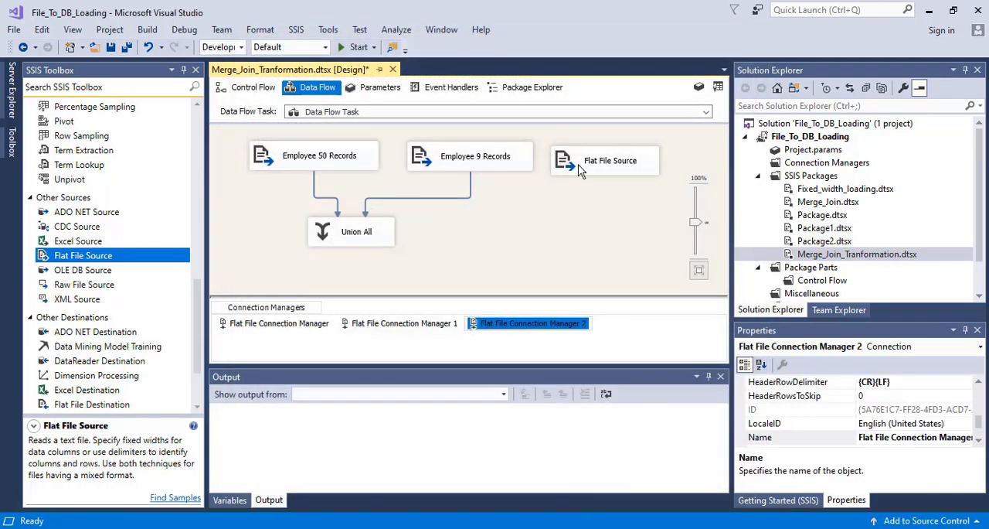
# - Recheck the new flat file source's connection and rename the source as Department
pyautogui.doubleClick(606, 162)
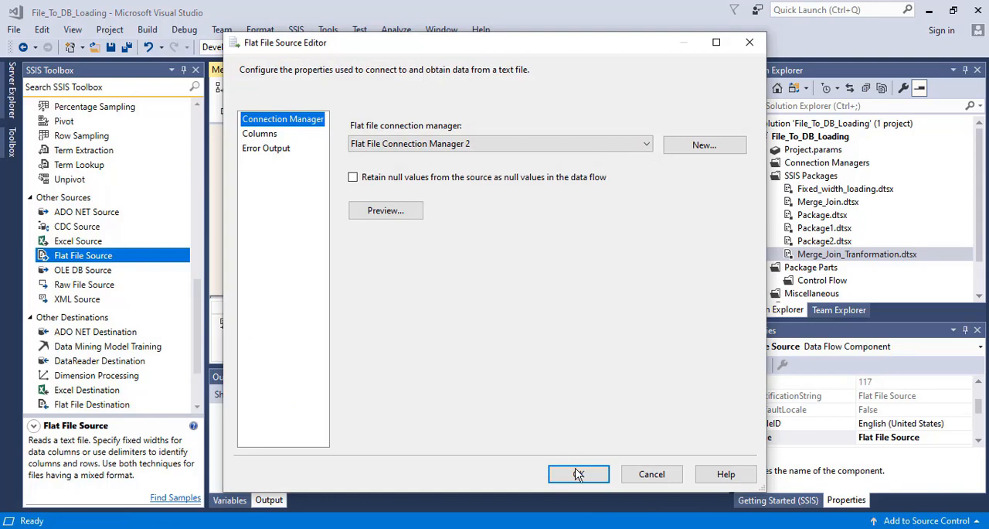
pyautogui.click(579, 474)
pyautogui.rightClick(597, 165)
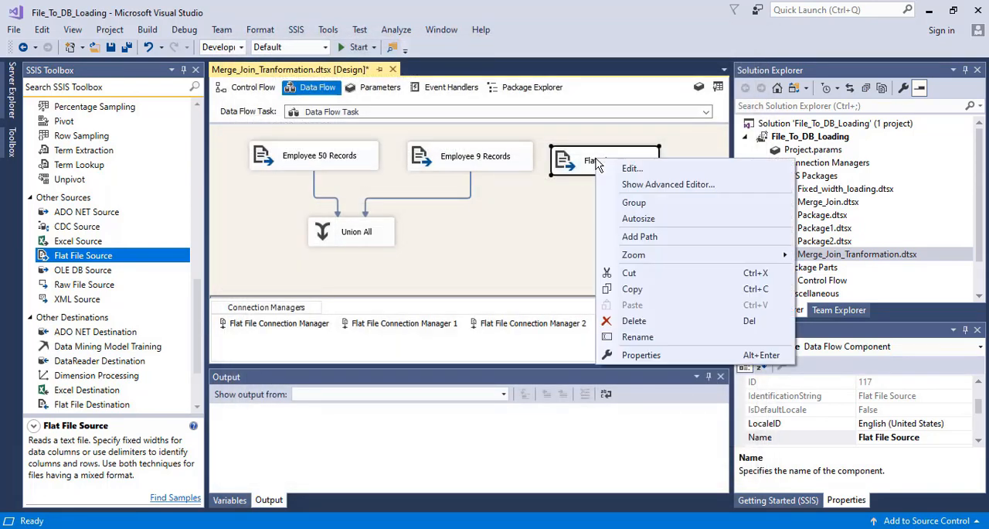
pyautogui.click(648, 344)
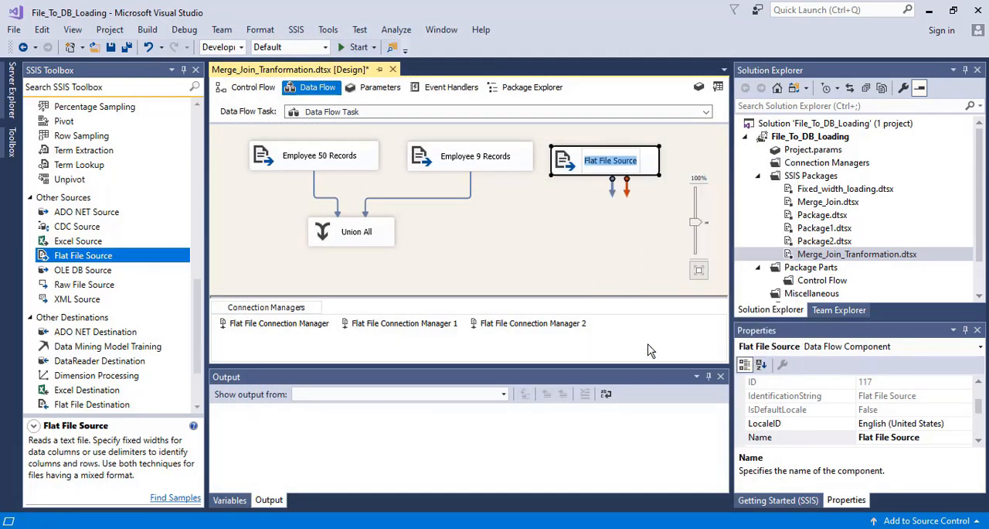
pyautogui.write('Depa')
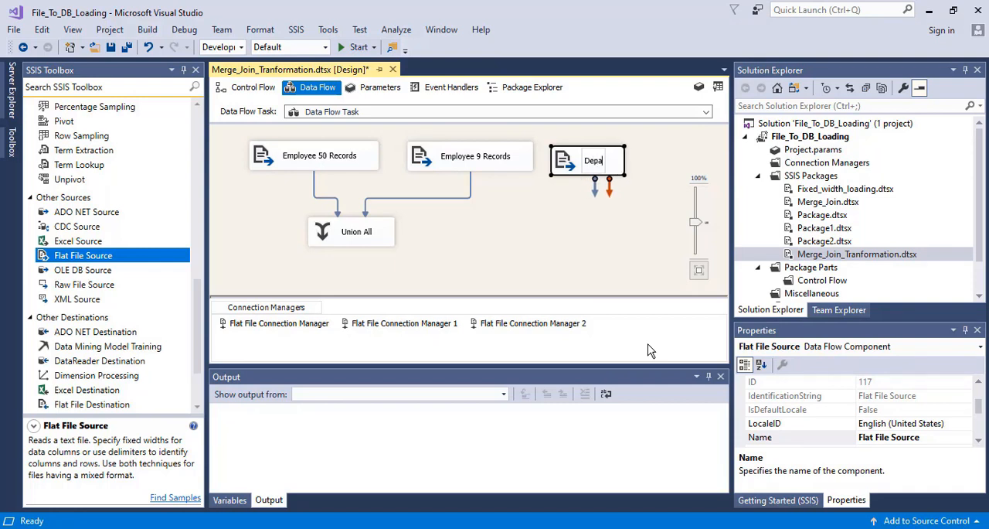
pyautogui.write('rtment')
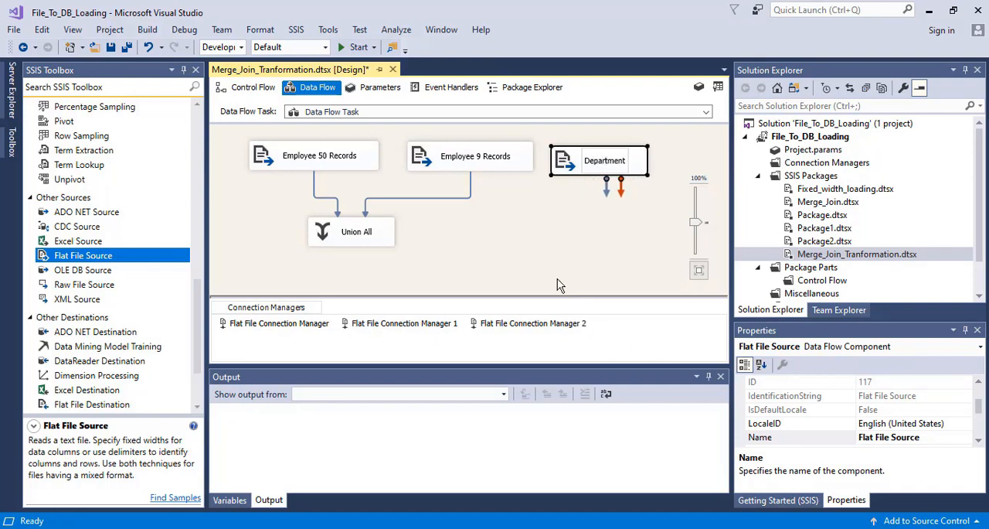
pyautogui.click(542, 256)
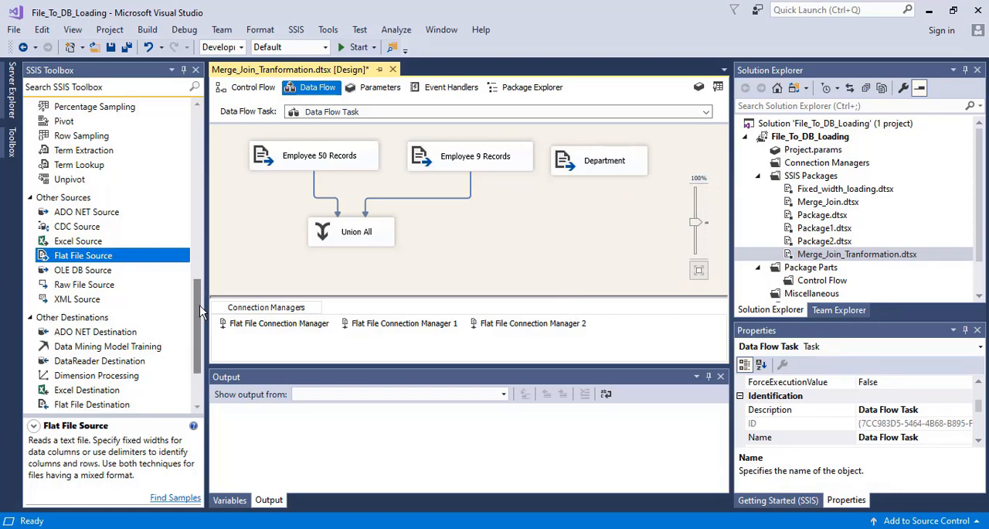
# - Add a Merge Join transformation to the data flow and position it below the Union All transformation, between both branches
pyautogui.moveTo(199, 309); pyautogui.dragTo(216, 181)
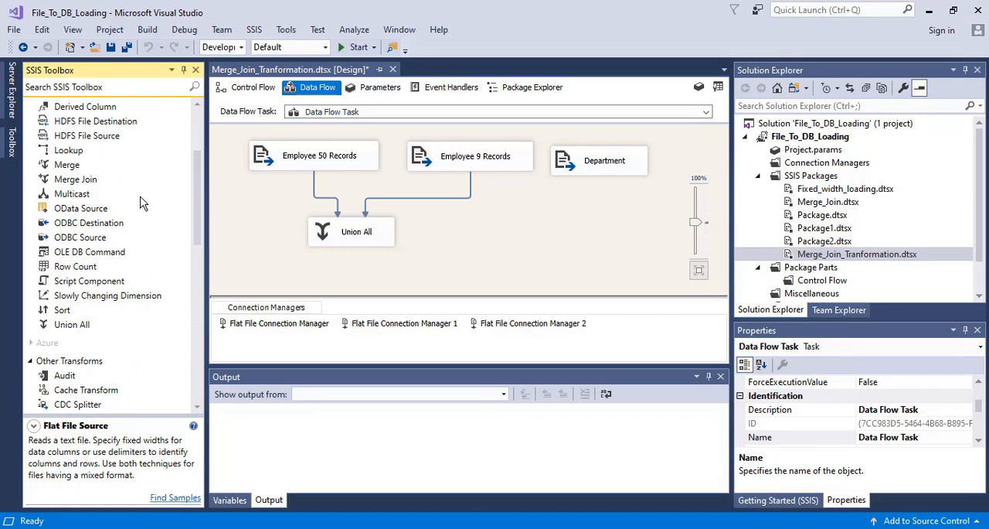
pyautogui.click(76, 182)
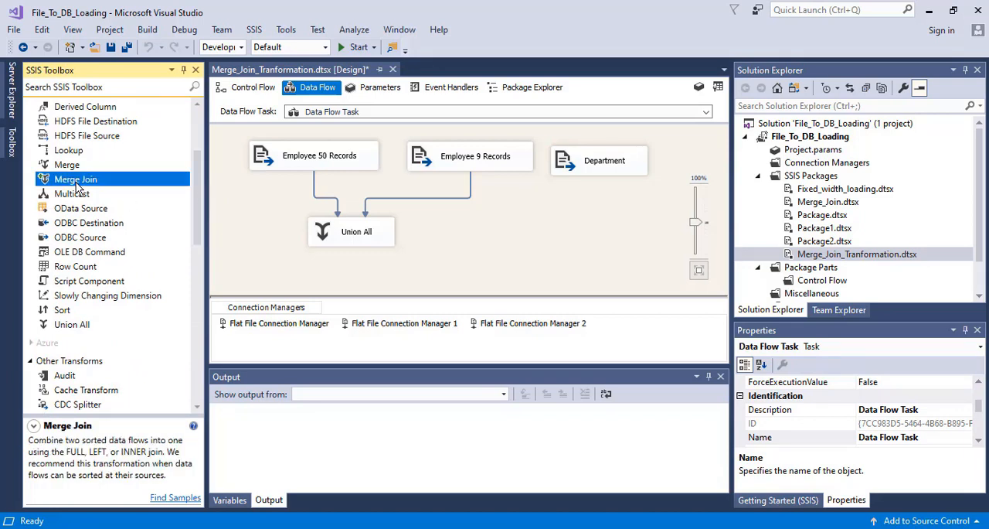
pyautogui.moveTo(76, 186); pyautogui.dragTo(467, 265)
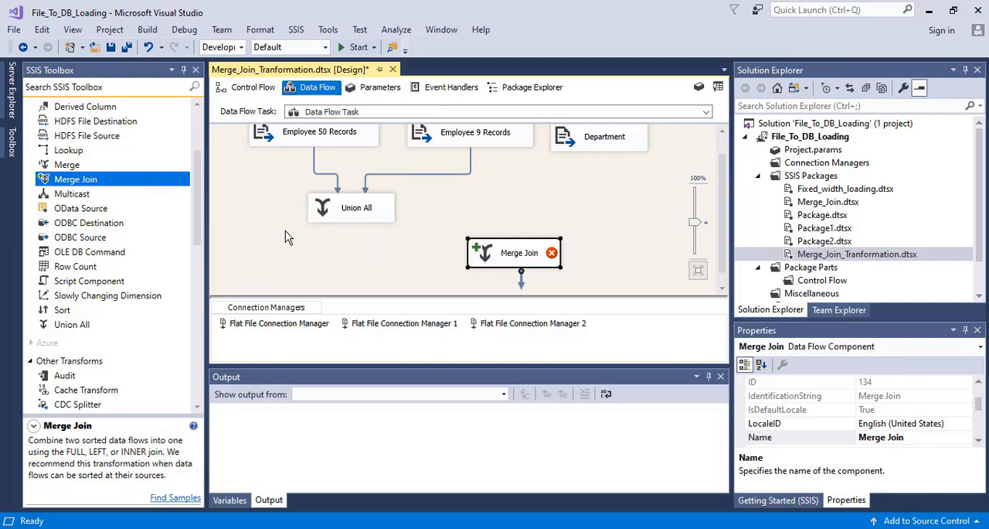
pyautogui.moveTo(511, 258)
pyautogui.click(610, 146)
pyautogui.click(352, 217)
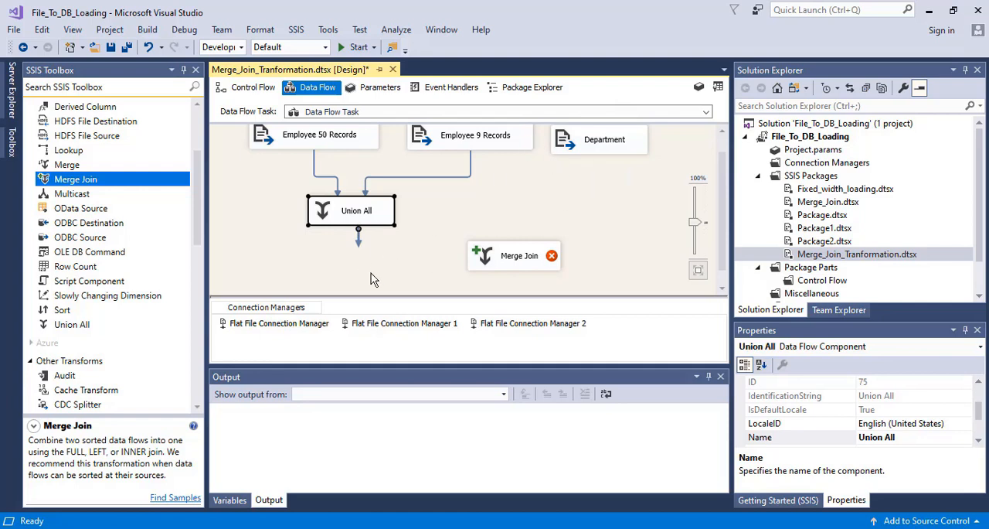
pyautogui.moveTo(501, 263); pyautogui.dragTo(437, 274)
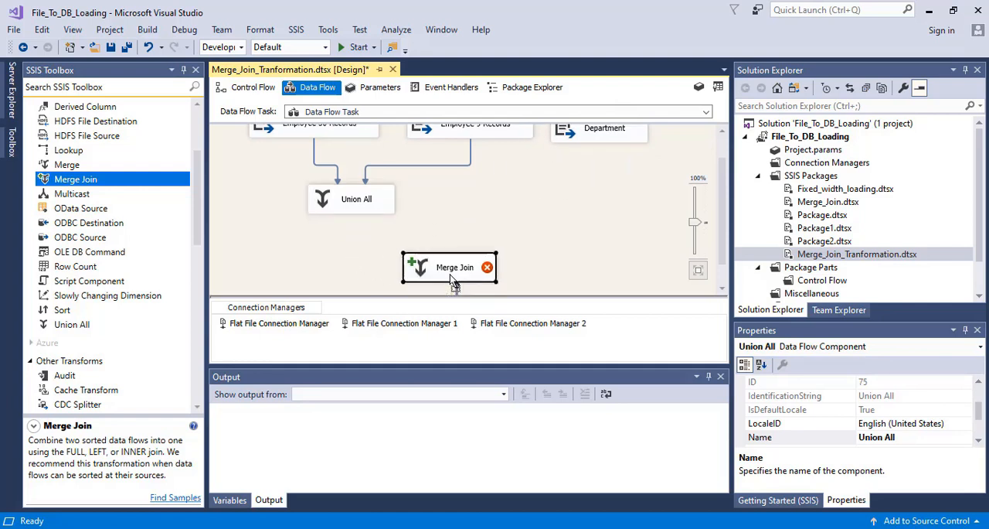
# - Add two Sort transformations, one beneath Union All and one beneath the Department source
pyautogui.moveTo(65, 310); pyautogui.dragTo(255, 272)
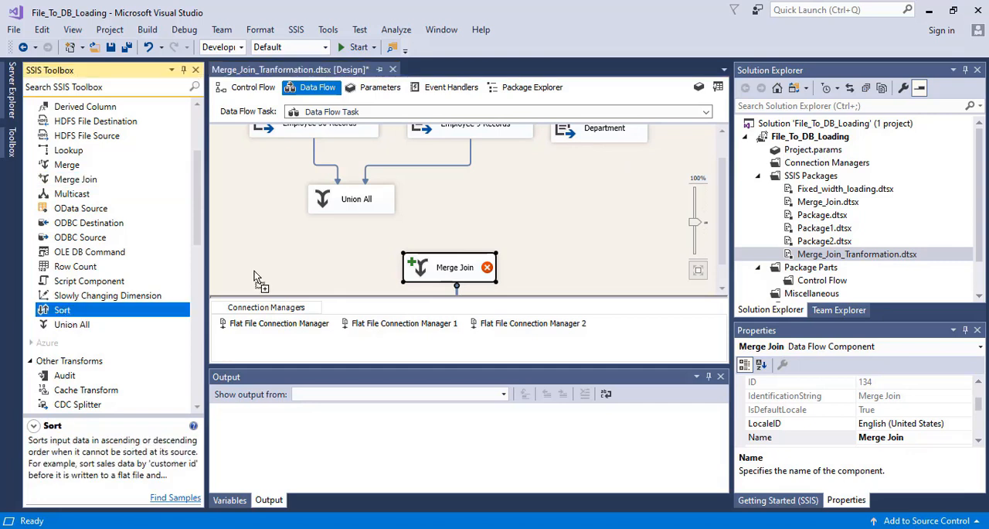
pyautogui.moveTo(340, 247); pyautogui.dragTo(349, 259)
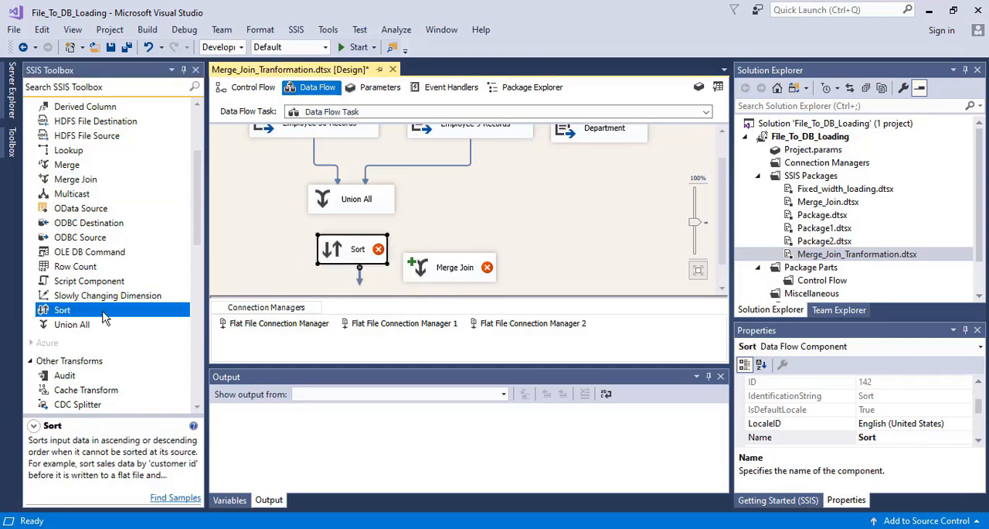
pyautogui.click(592, 189)
# - Connect Union All to the Sort beneath it and sort by Dept_ID in ascending order
pyautogui.click(351, 207)
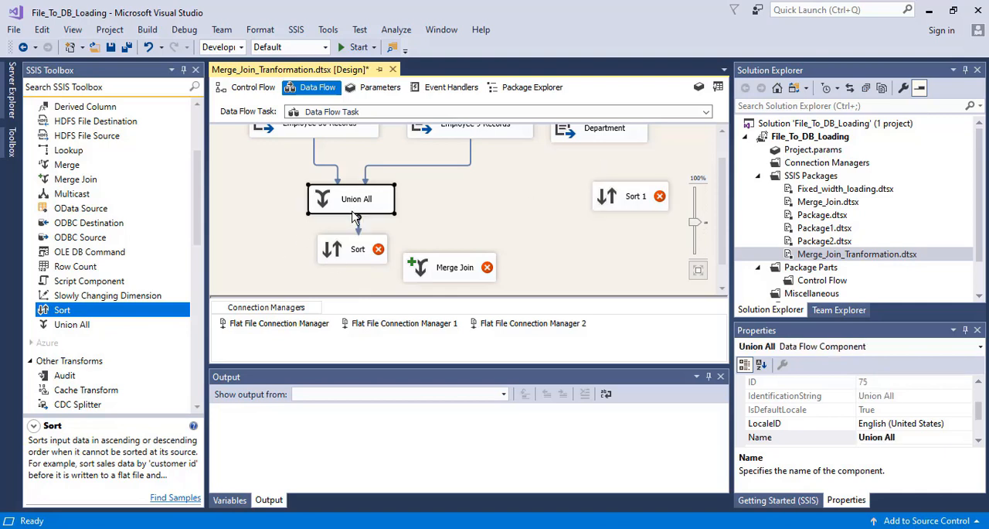
pyautogui.moveTo(360, 231); pyautogui.dragTo(352, 253)
pyautogui.doubleClick(345, 256)
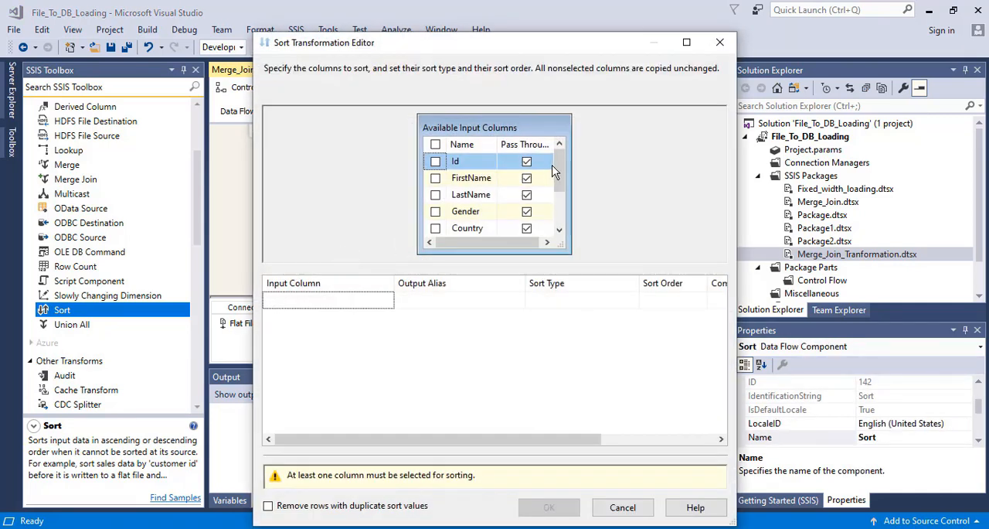
pyautogui.moveTo(563, 176); pyautogui.dragTo(565, 208)
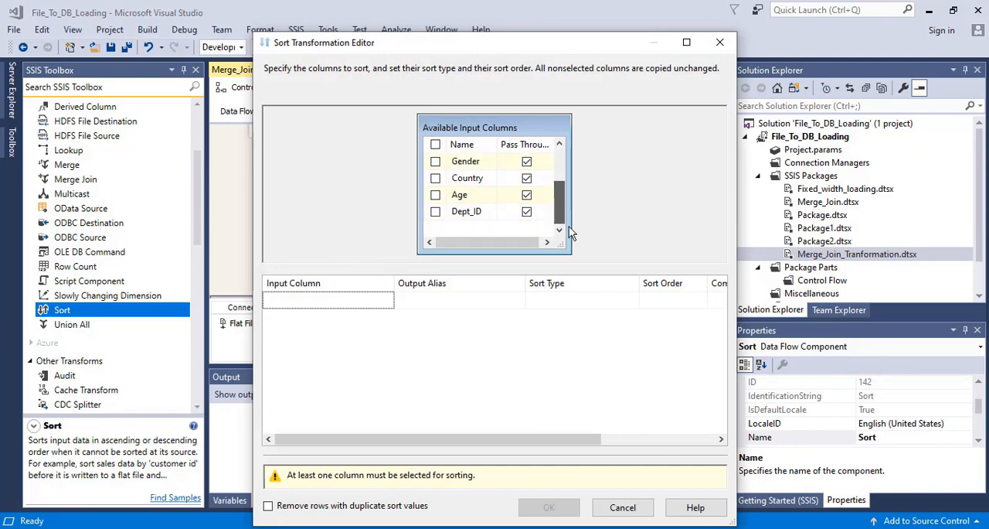
pyautogui.click(435, 212)
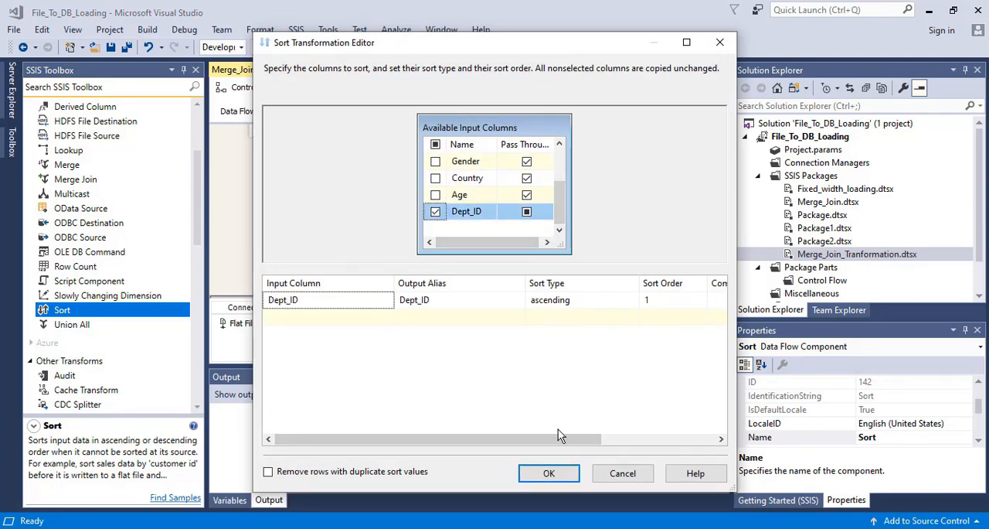
pyautogui.click(548, 474)
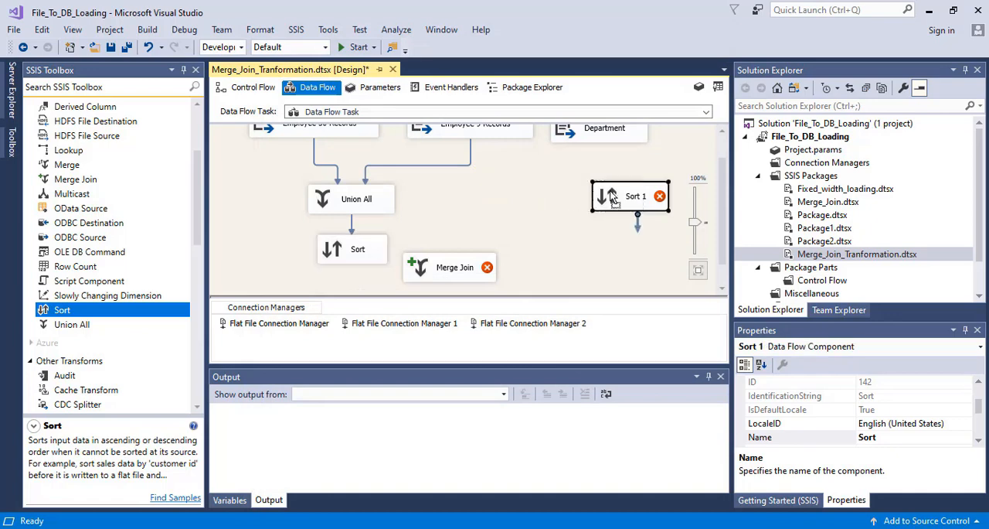
# - Connect the Department source to Sort 1, placing it directly beneath, and sort by Dept_ID in ascending order
pyautogui.click(592, 133)
pyautogui.moveTo(598, 168); pyautogui.dragTo(594, 210)
pyautogui.doubleClick(593, 208)
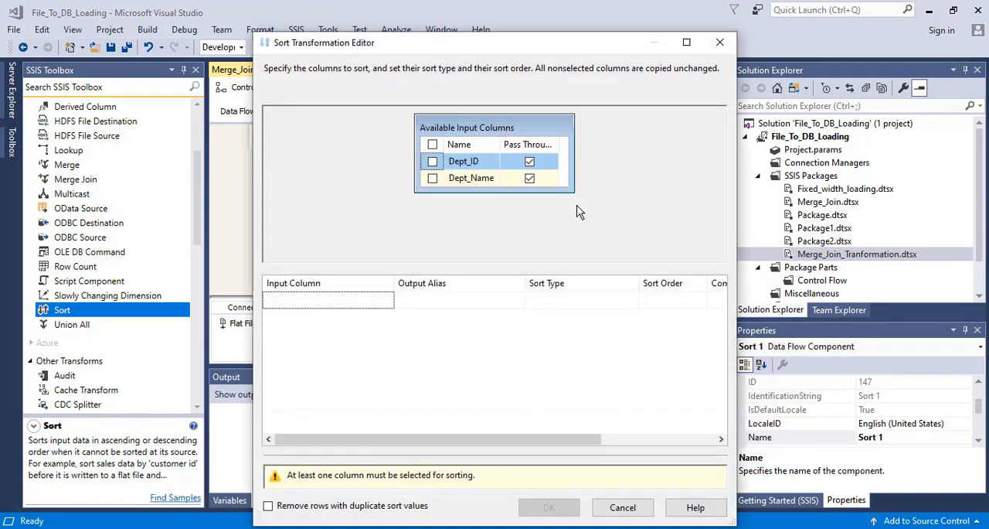
pyautogui.click(432, 162)
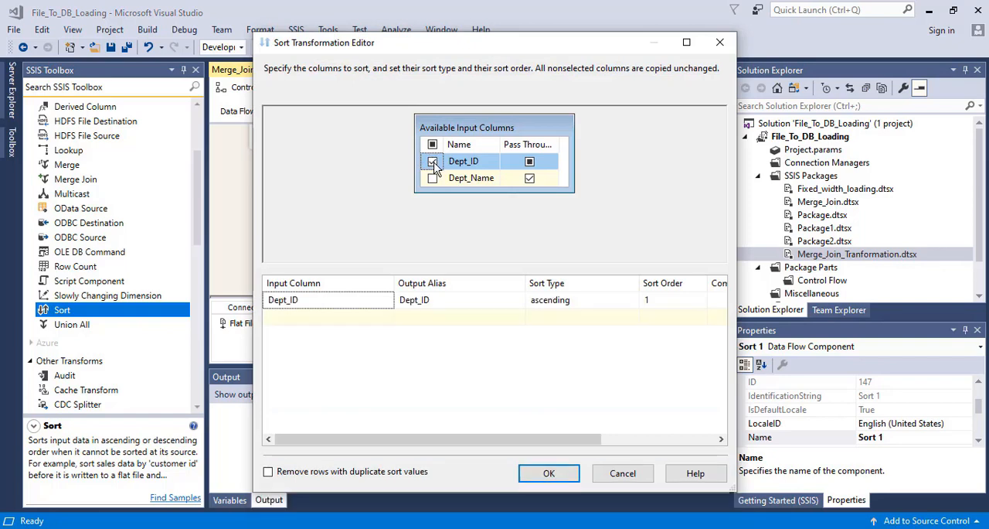
pyautogui.click(548, 473)
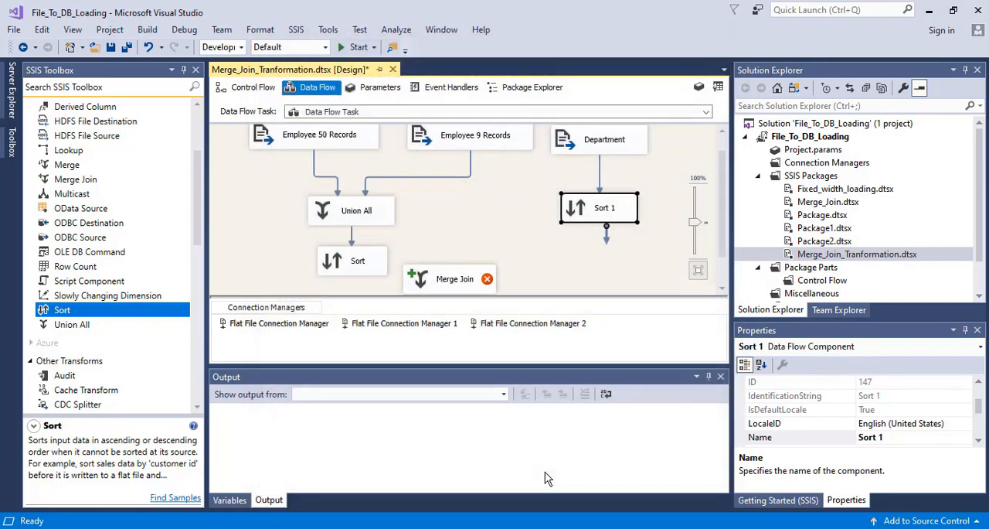
# - Move Merge Join further down and connect the Sort beneath Union All to it, mapping Sort Output to Merge Join Left Input
pyautogui.moveTo(722, 226); pyautogui.dragTo(727, 255)
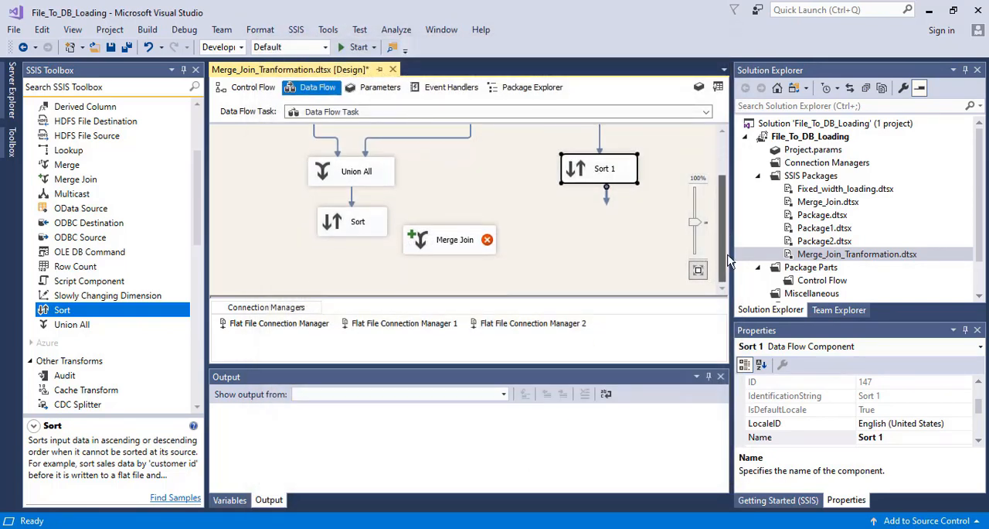
pyautogui.moveTo(456, 256); pyautogui.dragTo(481, 289)
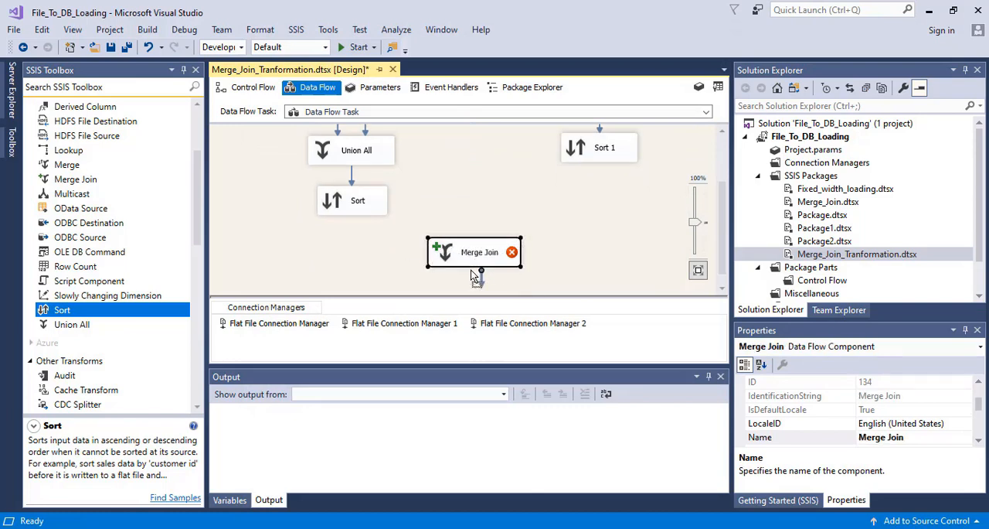
pyautogui.click(349, 202)
pyautogui.moveTo(361, 237); pyautogui.dragTo(468, 252)
pyautogui.click(438, 277)
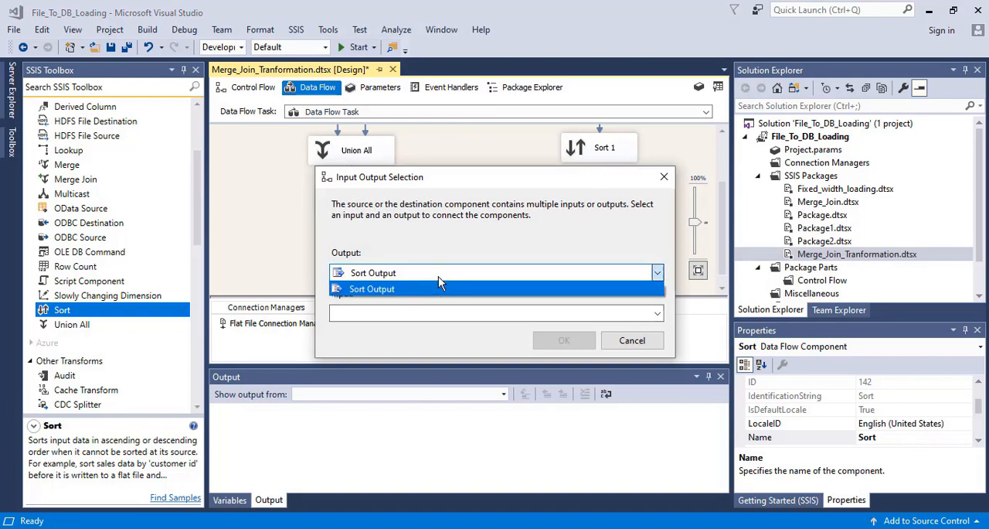
pyautogui.click(438, 286)
pyautogui.click(412, 313)
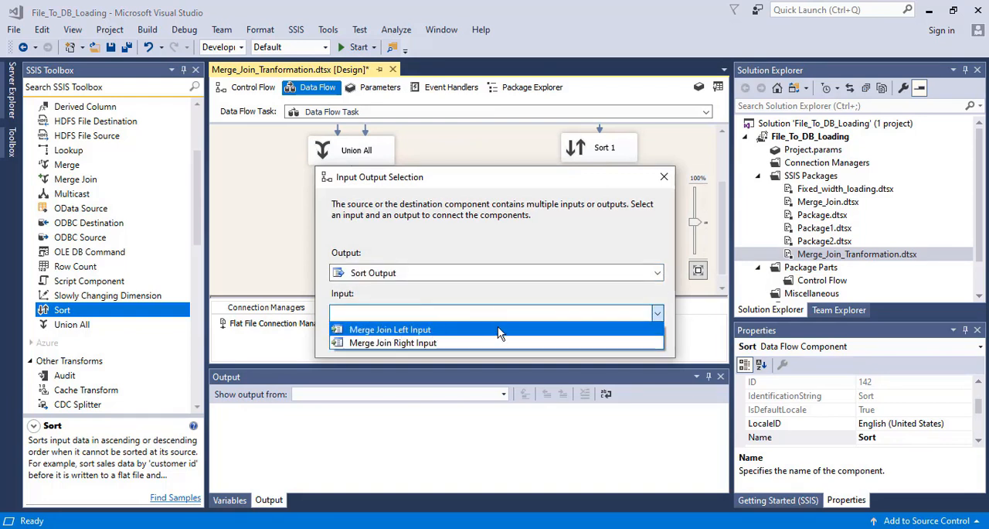
pyautogui.click(452, 330)
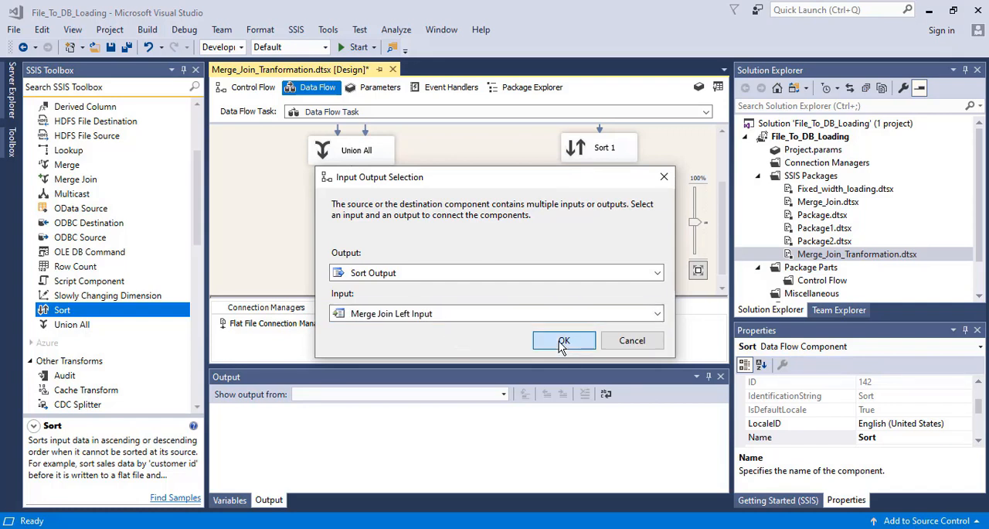
pyautogui.click(565, 338)
pyautogui.moveTo(723, 228); pyautogui.dragTo(719, 183)
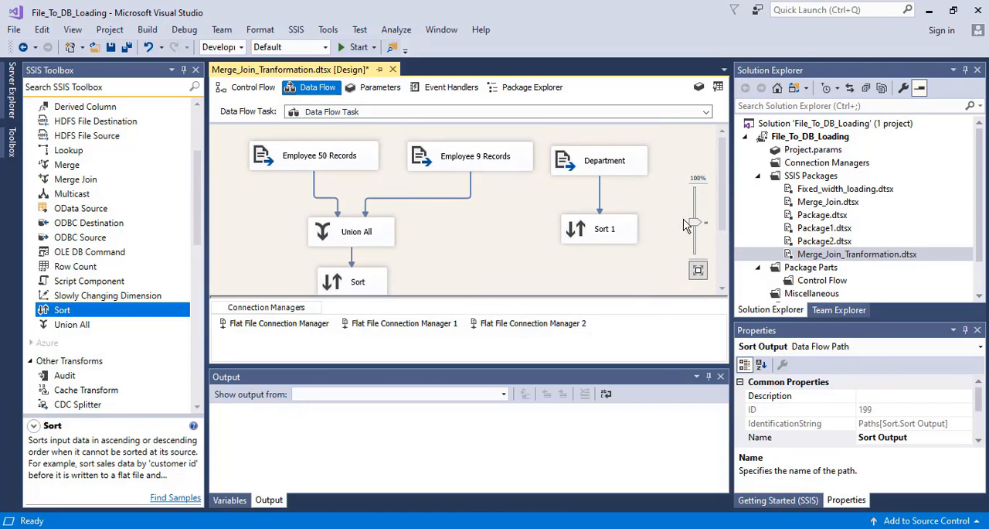
pyautogui.moveTo(723, 197); pyautogui.dragTo(724, 209)
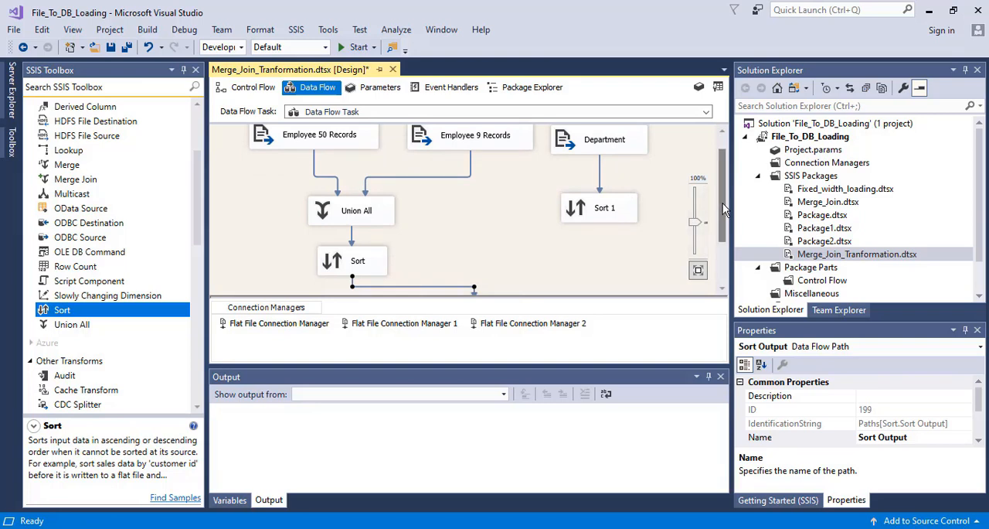
pyautogui.moveTo(722, 204); pyautogui.dragTo(731, 281)
pyautogui.doubleClick(473, 246)
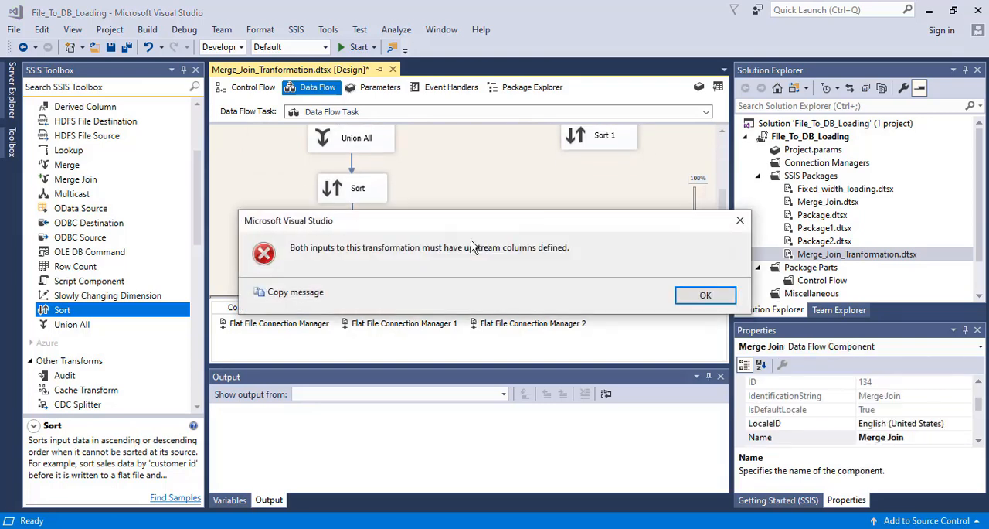
pyautogui.click(702, 295)
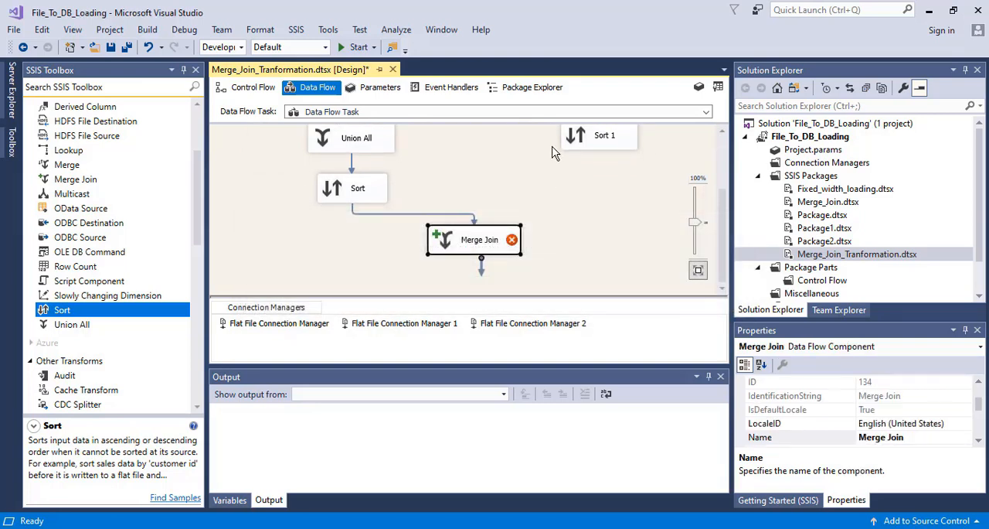
# - Connect Sort 1 from the Department branch to Merge Join as its second input
pyautogui.click(585, 143)
pyautogui.moveTo(606, 169); pyautogui.dragTo(494, 246)
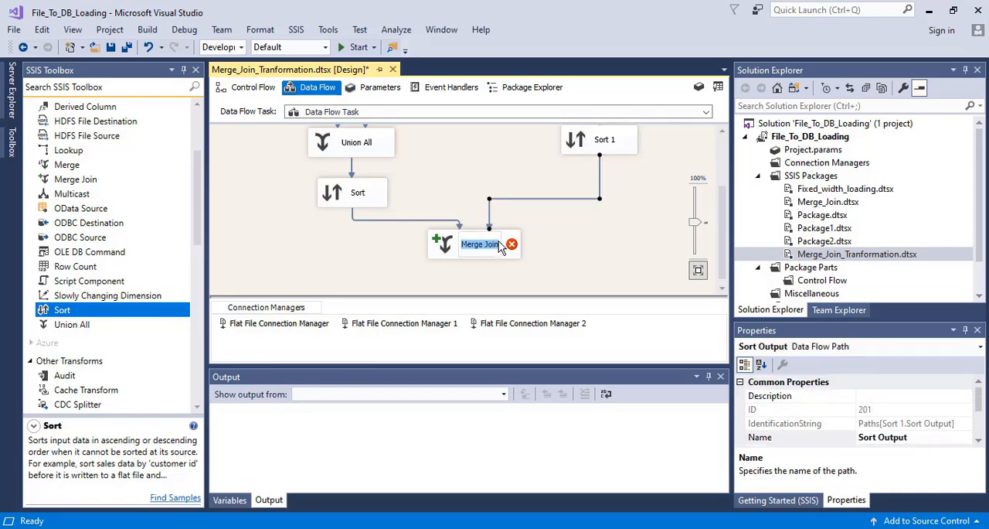
# - Configure the Merge Join output with all columns from Sort except Dept_ID, plus Dept_Name from Sort 1
pyautogui.doubleClick(444, 246)
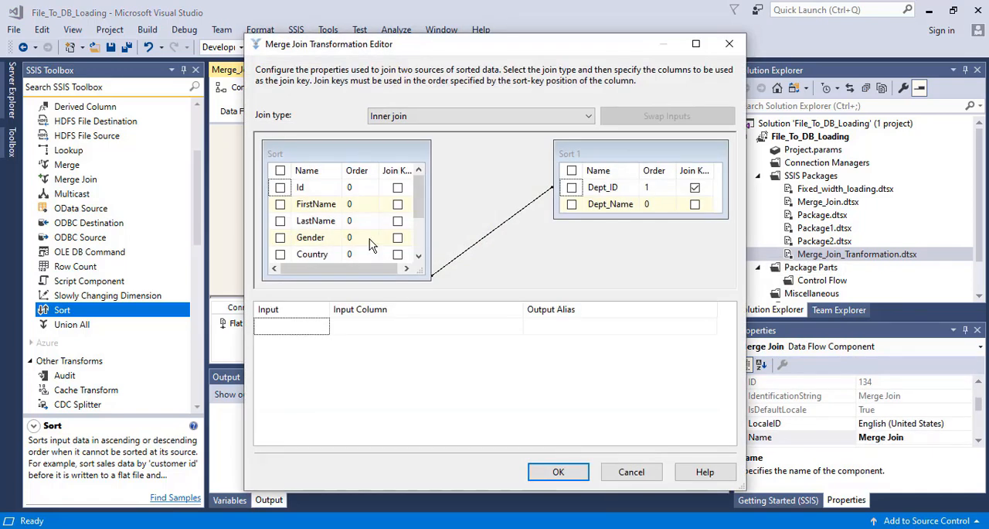
pyautogui.moveTo(424, 208); pyautogui.dragTo(423, 245)
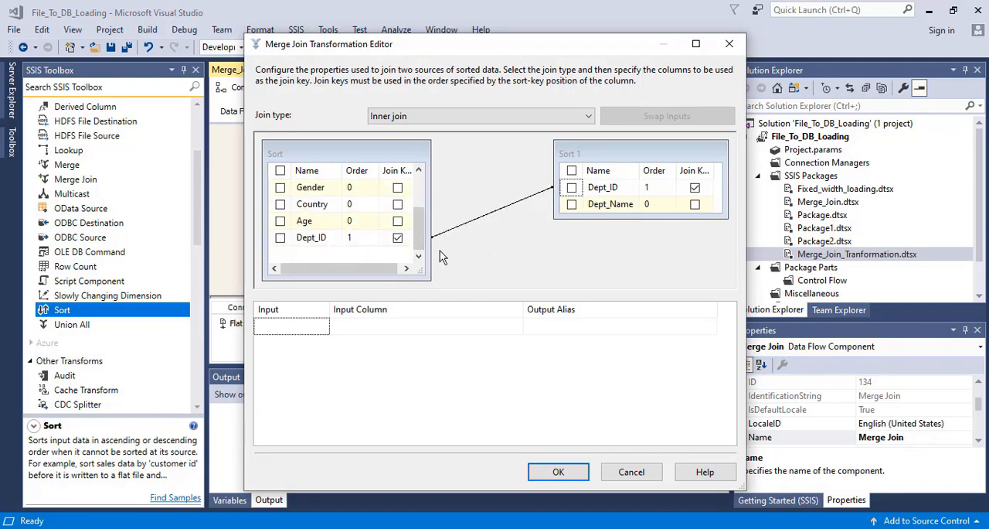
pyautogui.moveTo(416, 239); pyautogui.dragTo(424, 180)
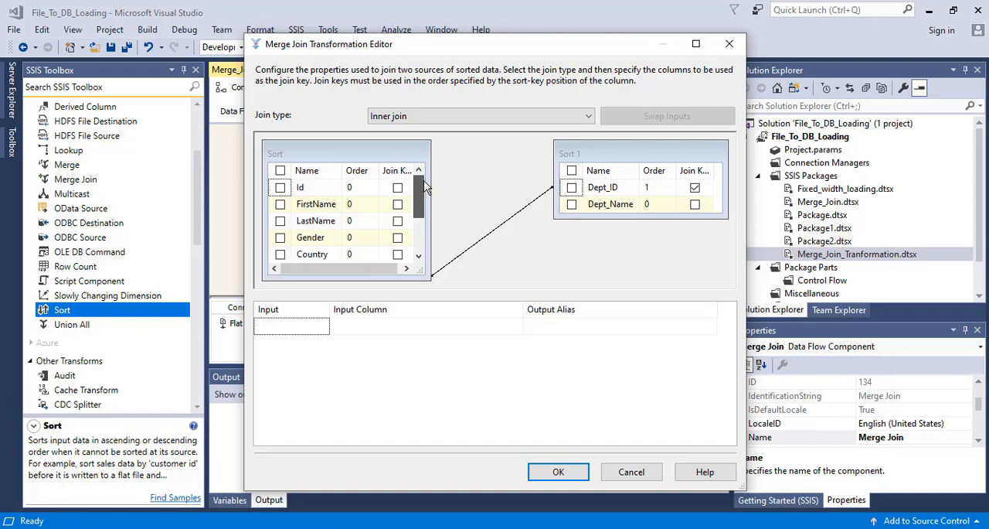
pyautogui.click(280, 171)
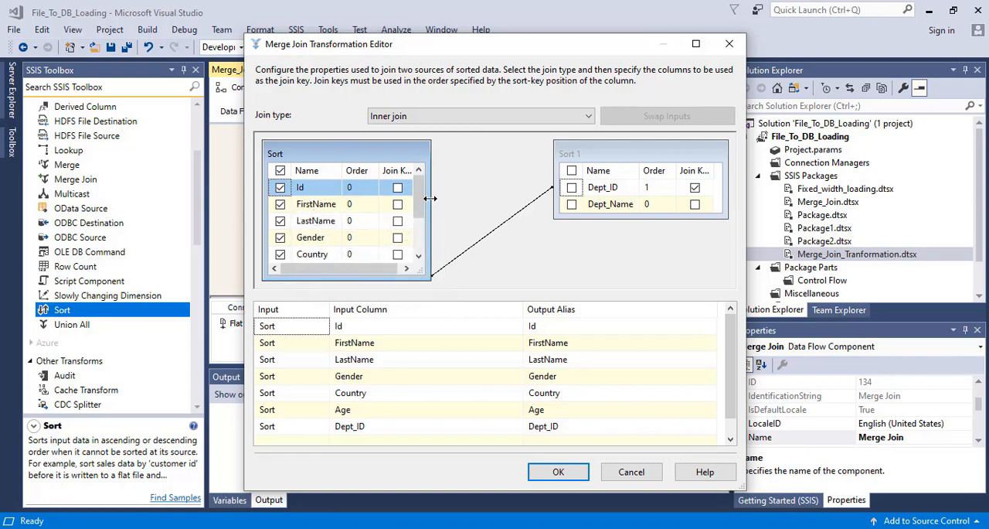
pyautogui.moveTo(418, 199); pyautogui.dragTo(421, 246)
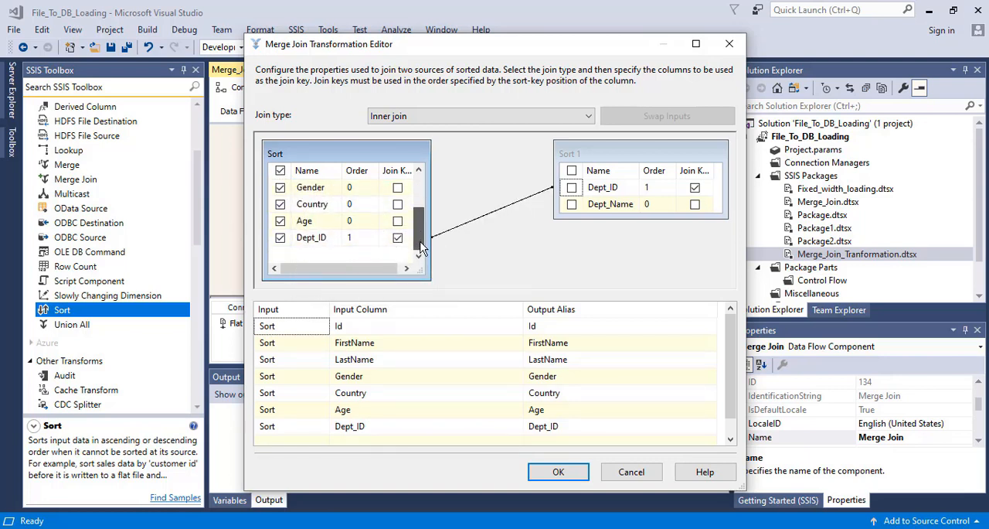
pyautogui.click(280, 239)
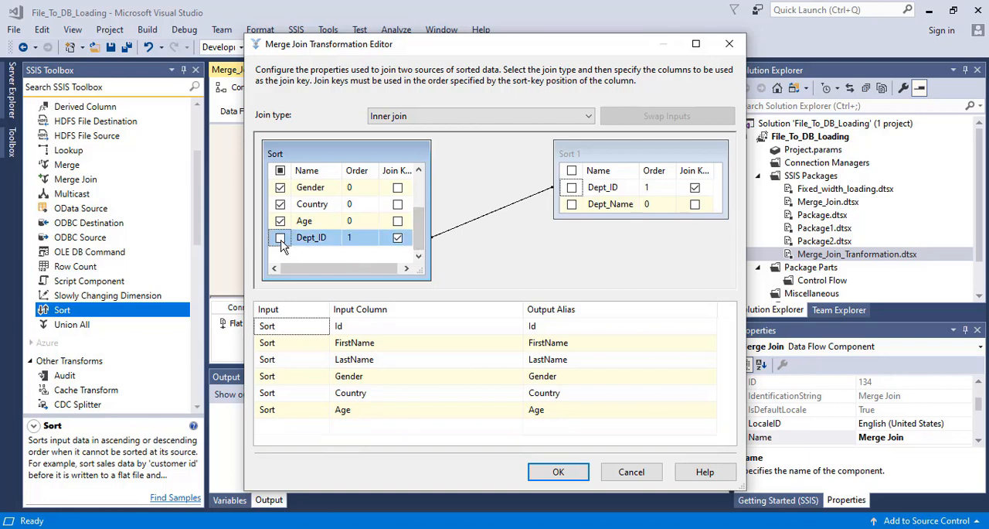
pyautogui.click(572, 205)
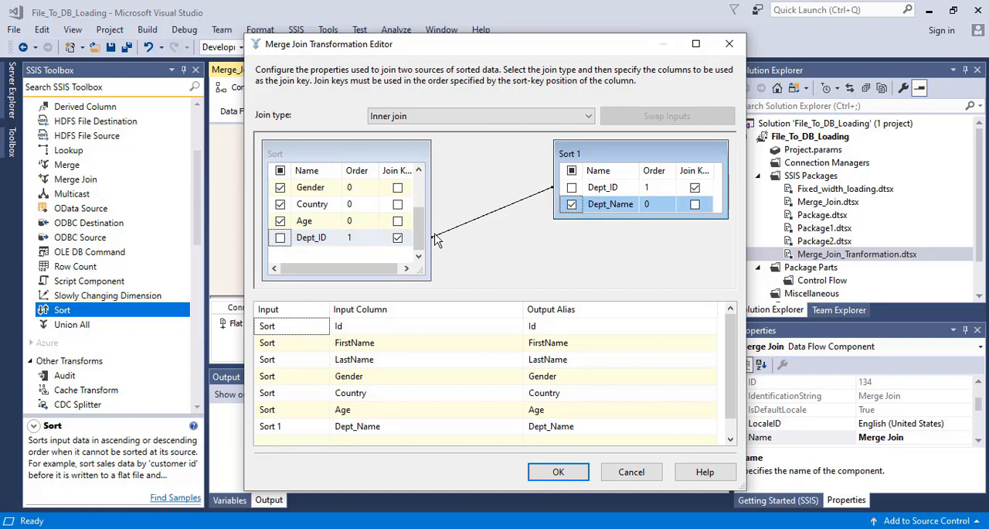
# - Set the Merge Join type to Left outer join, apply the settings and save the package
pyautogui.click(417, 116)
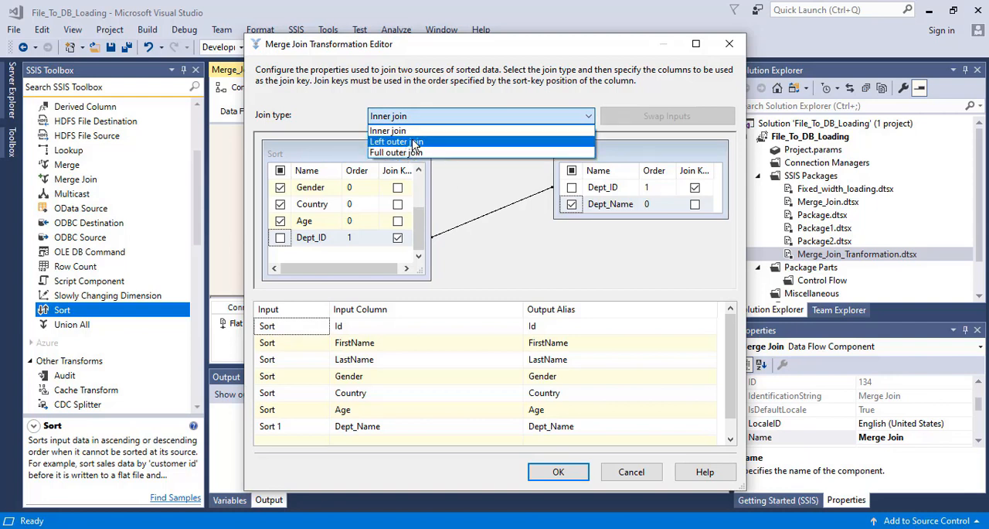
pyautogui.click(416, 142)
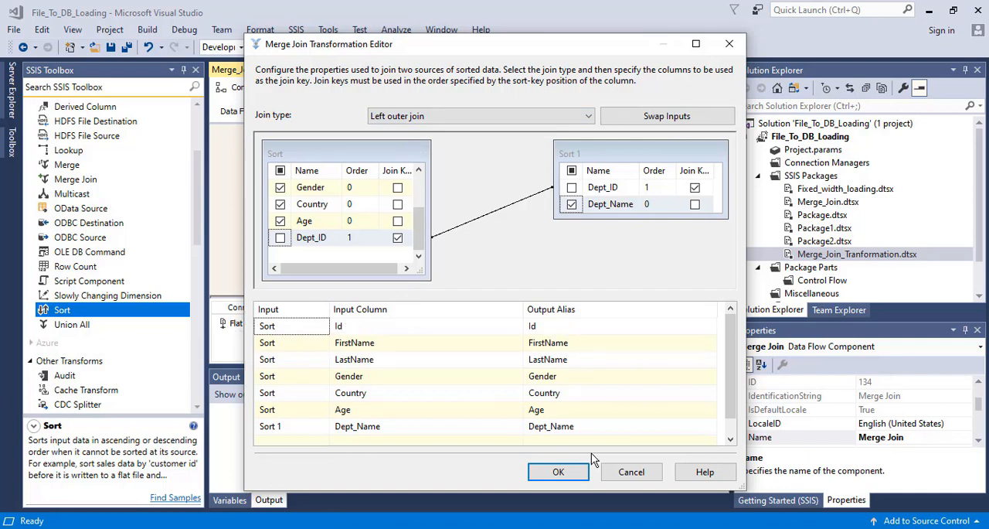
pyautogui.click(556, 471)
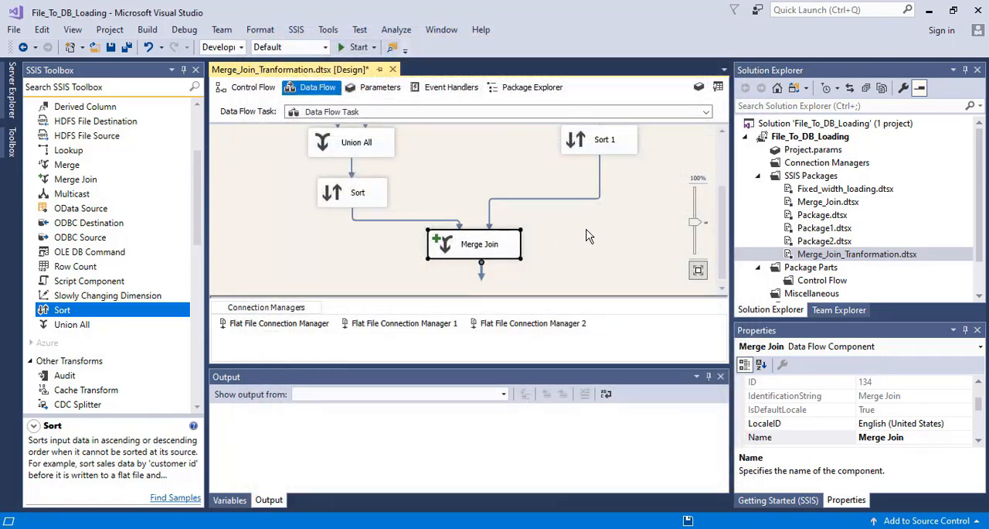
pyautogui.hotkey('ctrl', 's')
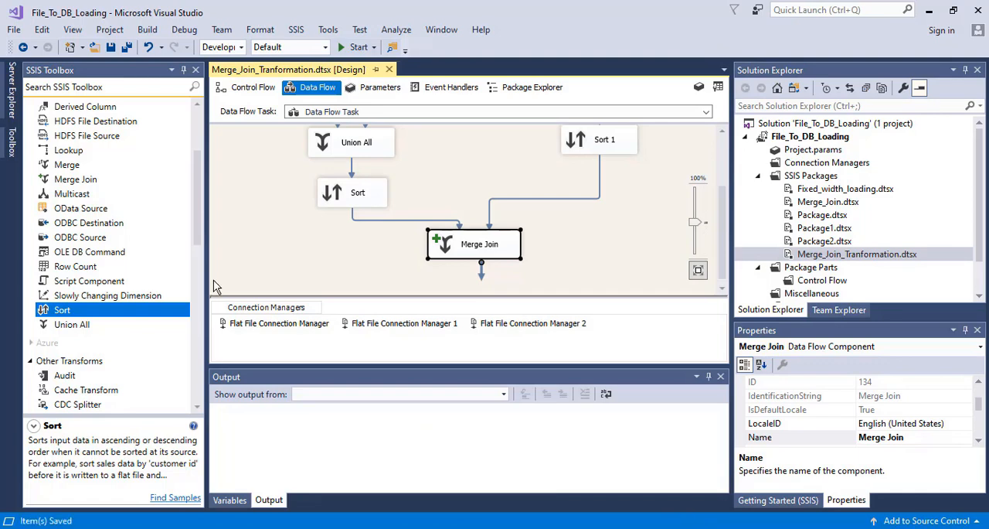
# - Add an OLE DB Destination beneath Merge Join and connect the Merge Join output to it
pyautogui.moveTo(193, 246); pyautogui.dragTo(195, 407)
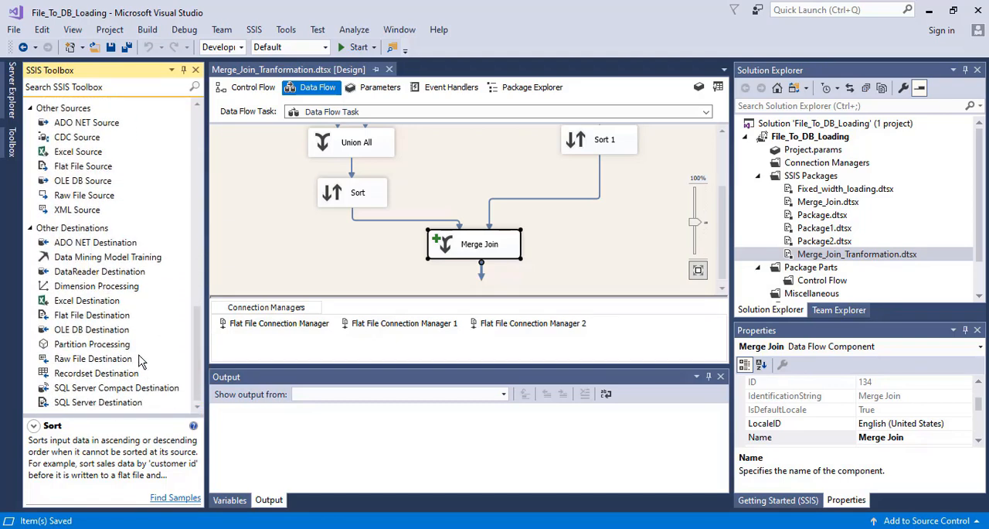
pyautogui.moveTo(85, 333); pyautogui.dragTo(465, 273)
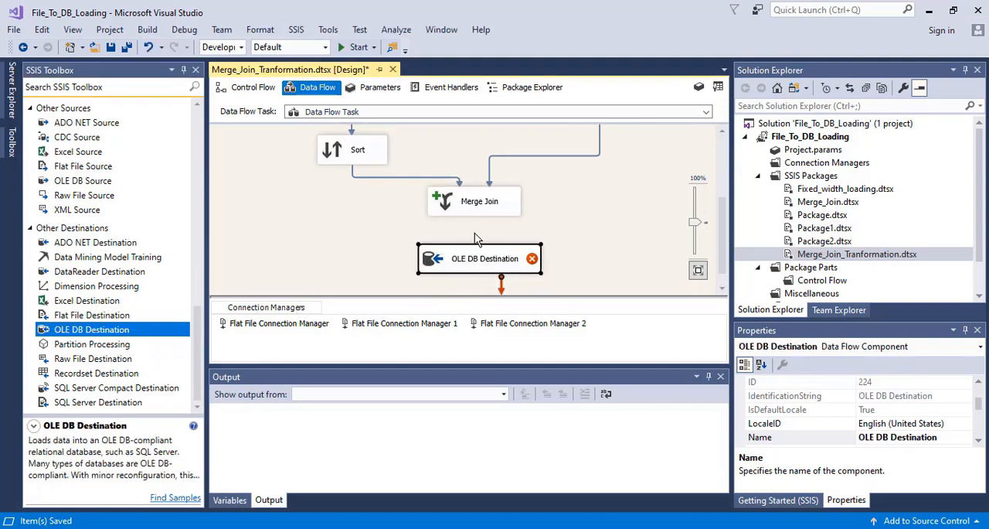
pyautogui.click(475, 213)
pyautogui.moveTo(478, 222); pyautogui.dragTo(477, 266)
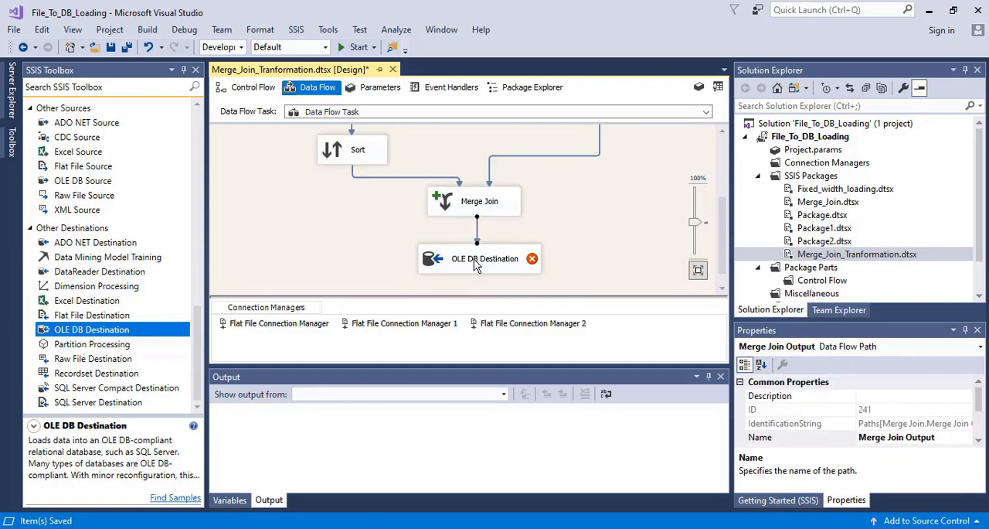
# - Start a new connection for the OLE DB Destination, using the server DESKTOP-EIM5J0V\SQLSERVER2020
pyautogui.click(481, 261)
pyautogui.doubleClick(434, 262)
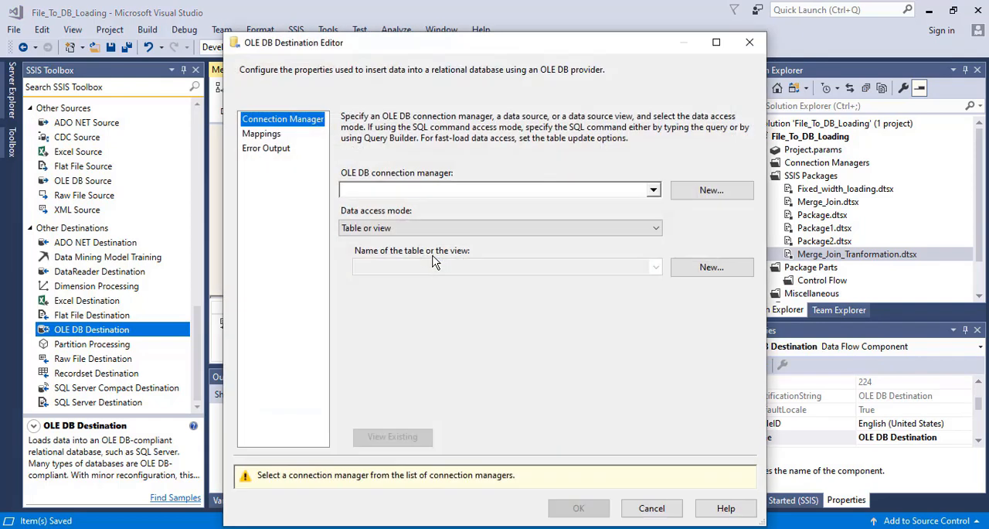
pyautogui.click(702, 189)
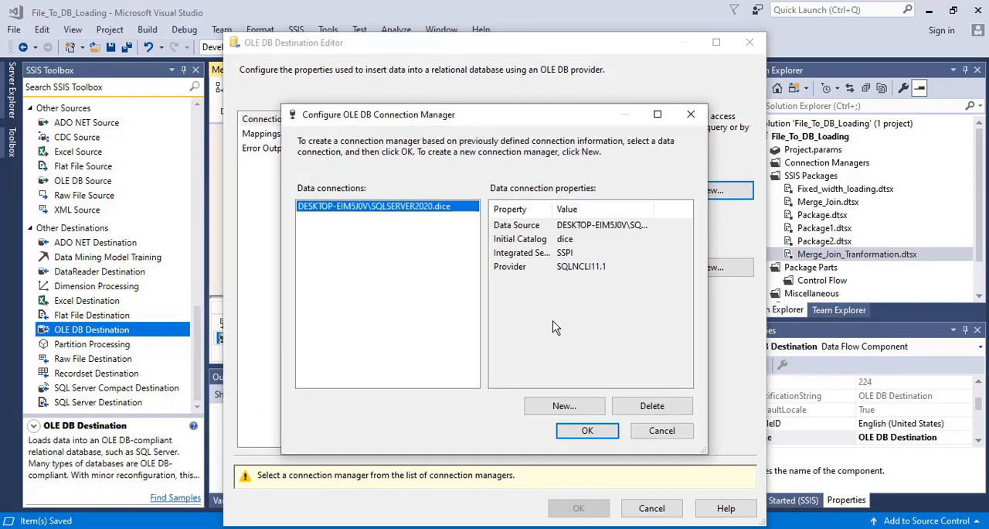
pyautogui.click(573, 413)
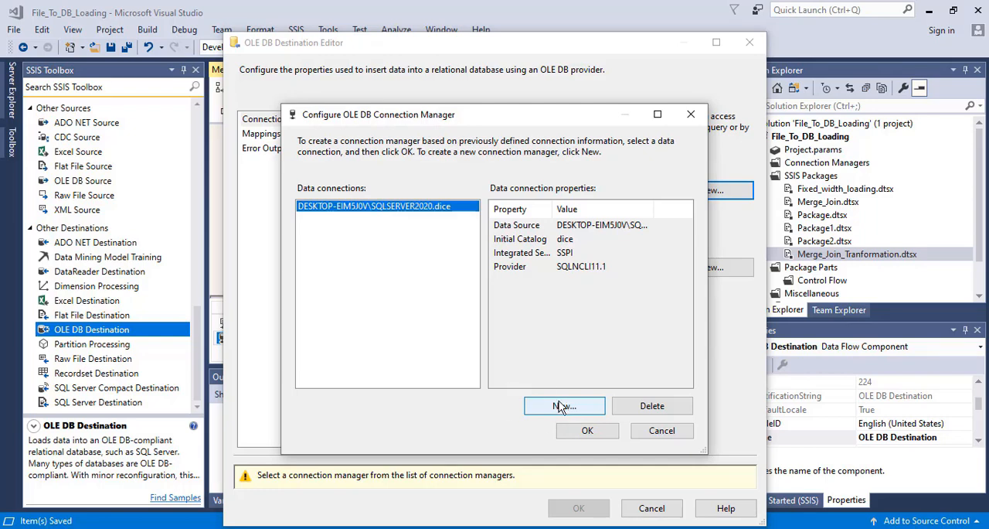
pyautogui.click(562, 405)
pyautogui.click(684, 136)
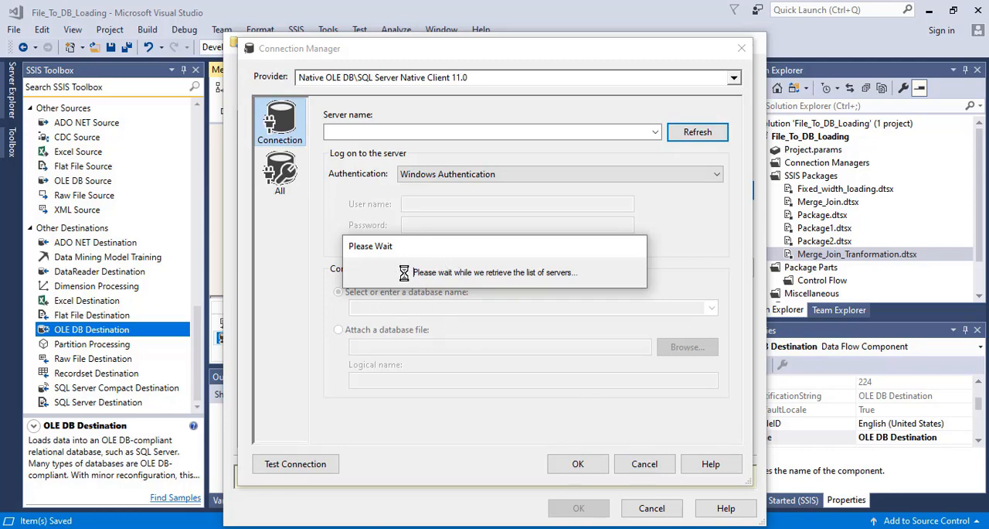
pyautogui.click(655, 132)
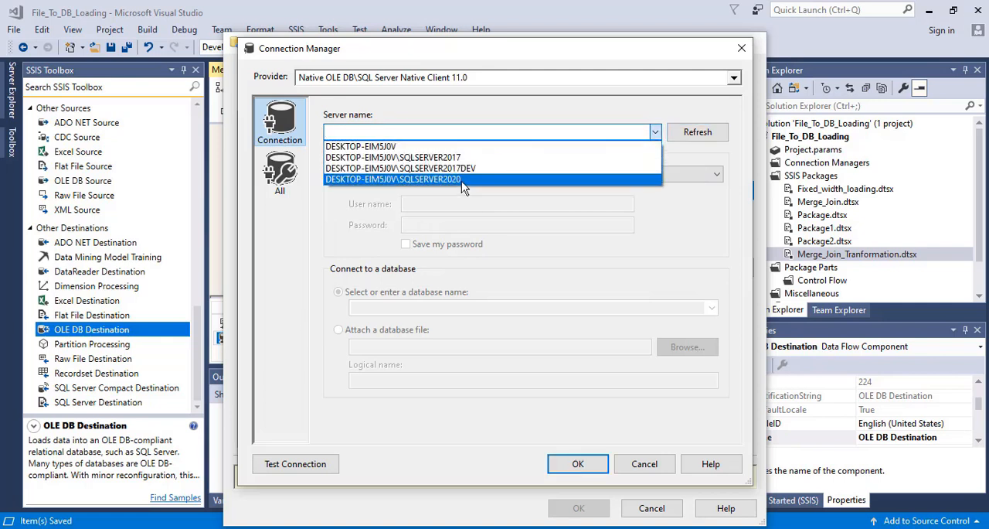
pyautogui.click(464, 179)
# - Choose the dice database for the new connection and assign the connection to the OLE DB Destination
pyautogui.click(598, 307)
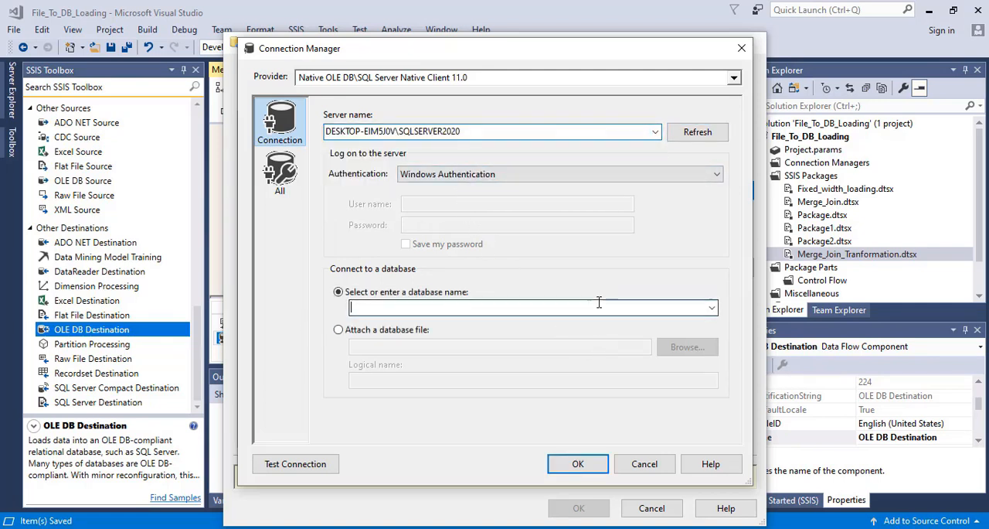
pyautogui.click(711, 308)
pyautogui.click(371, 320)
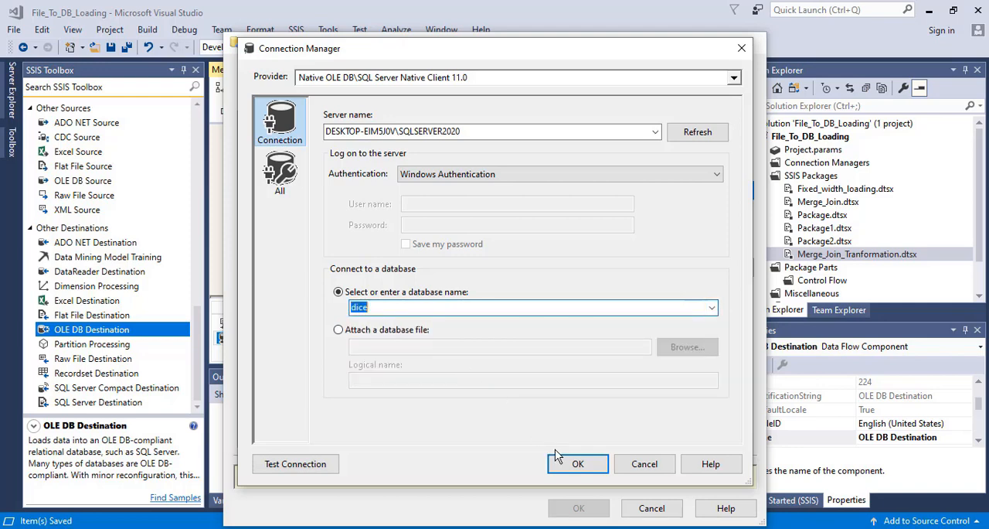
pyautogui.click(585, 469)
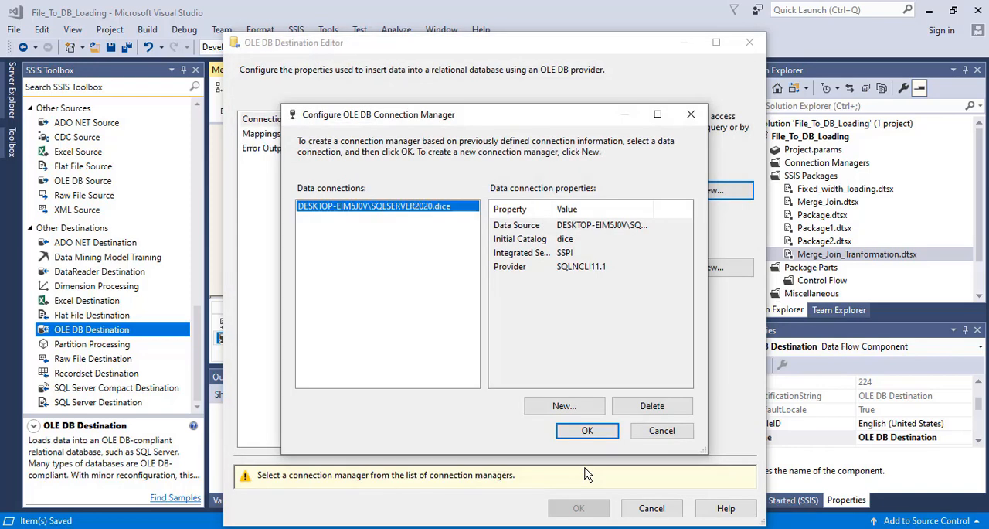
pyautogui.click(589, 433)
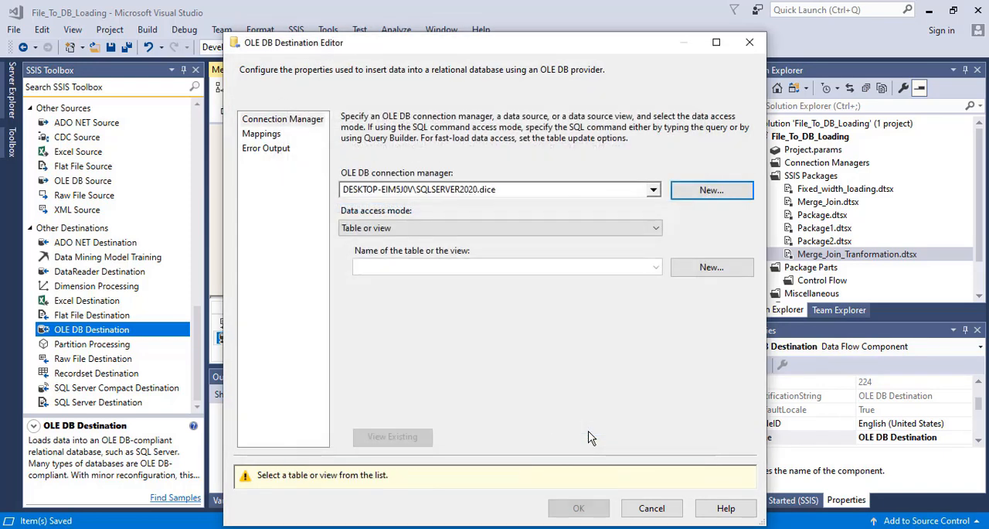
# - Create a new destination table named OLE DB TRG_Employee_Dest for the OLE DB Destination, keeping the proposed columns
pyautogui.click(541, 269)
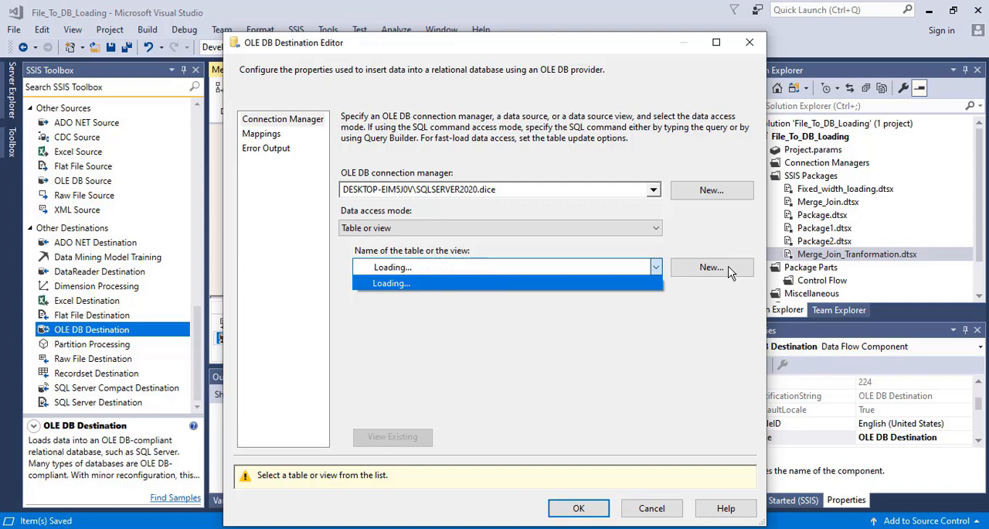
pyautogui.click(701, 272)
pyautogui.click(701, 271)
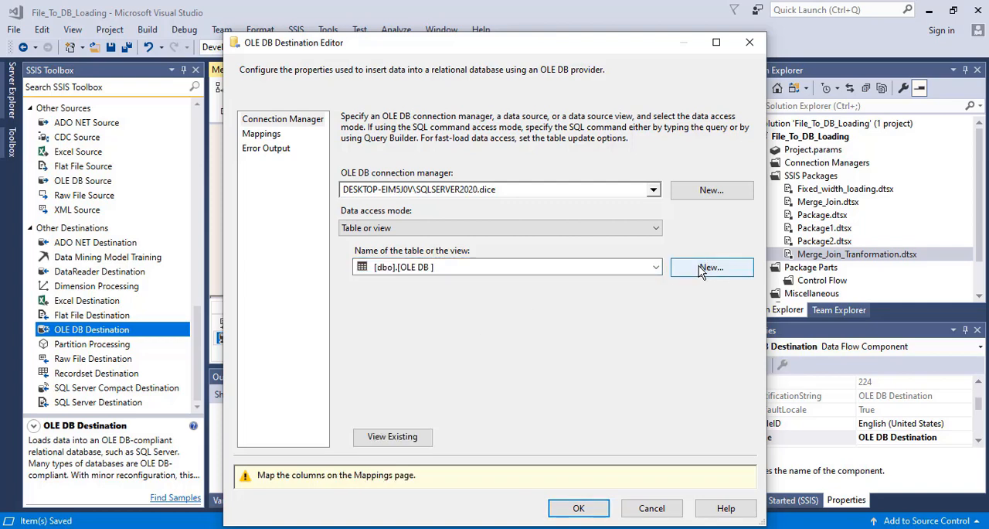
pyautogui.click(387, 266)
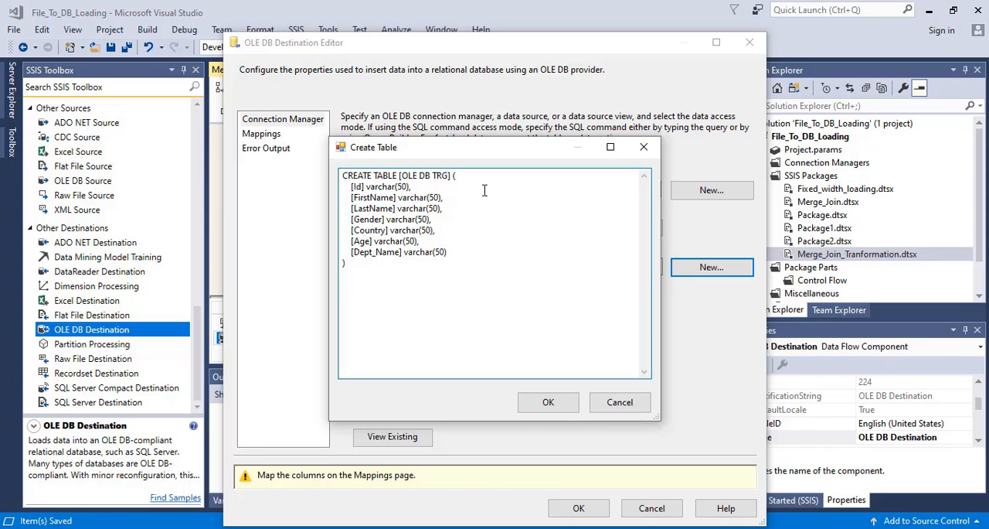
pyautogui.write('Employee_')
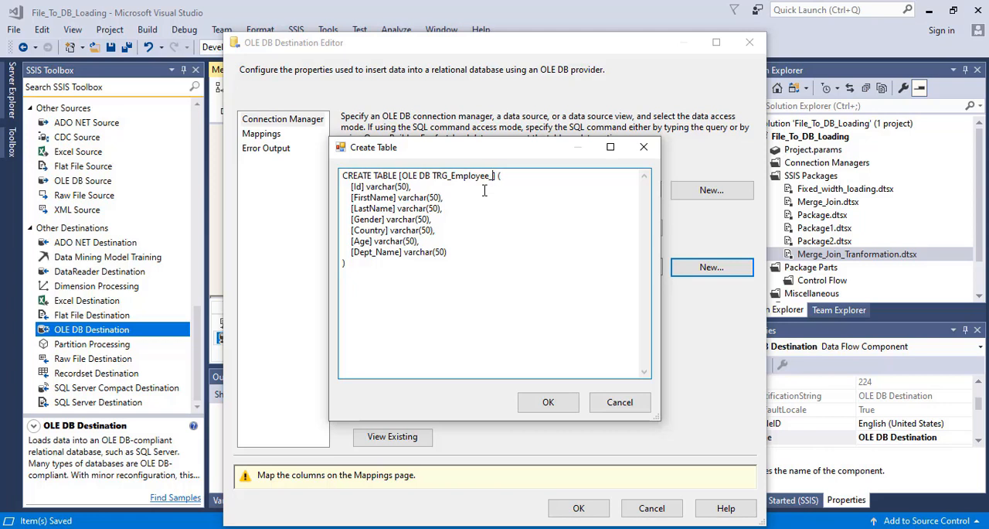
pyautogui.write('DEst')
pyautogui.press('BackSpace')
pyautogui.press('BackSpace')
pyautogui.click(553, 408)
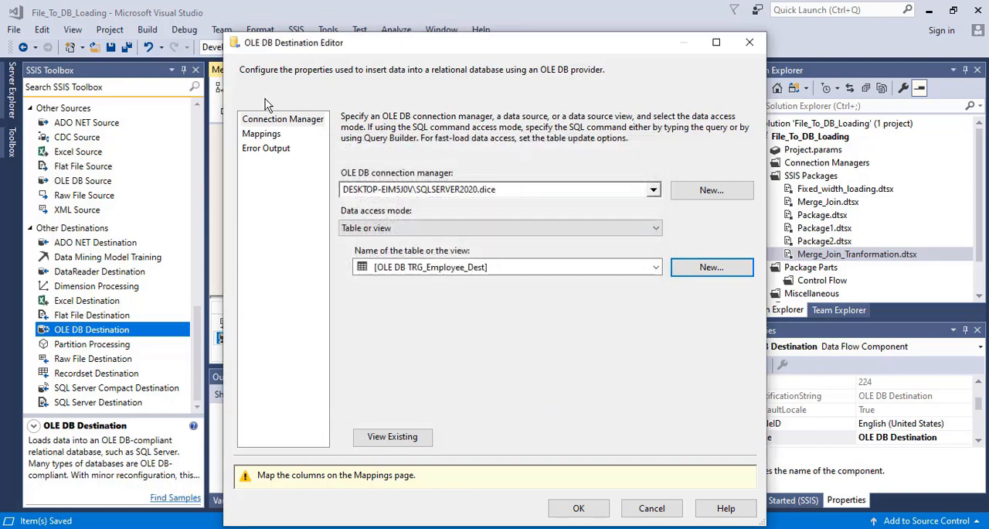
# - Map the input columns to the same-named columns of the destination table, apply the settings and save the package
pyautogui.click(263, 133)
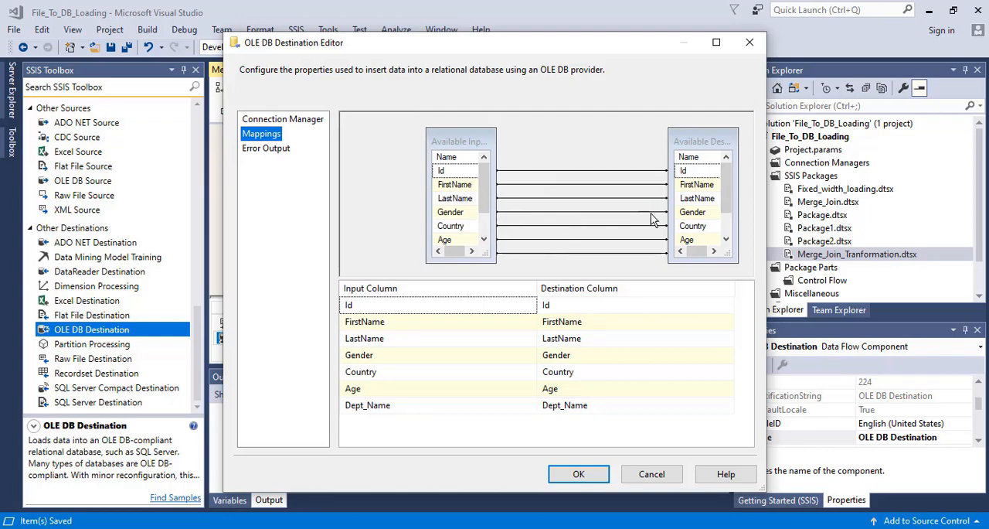
pyautogui.click(576, 473)
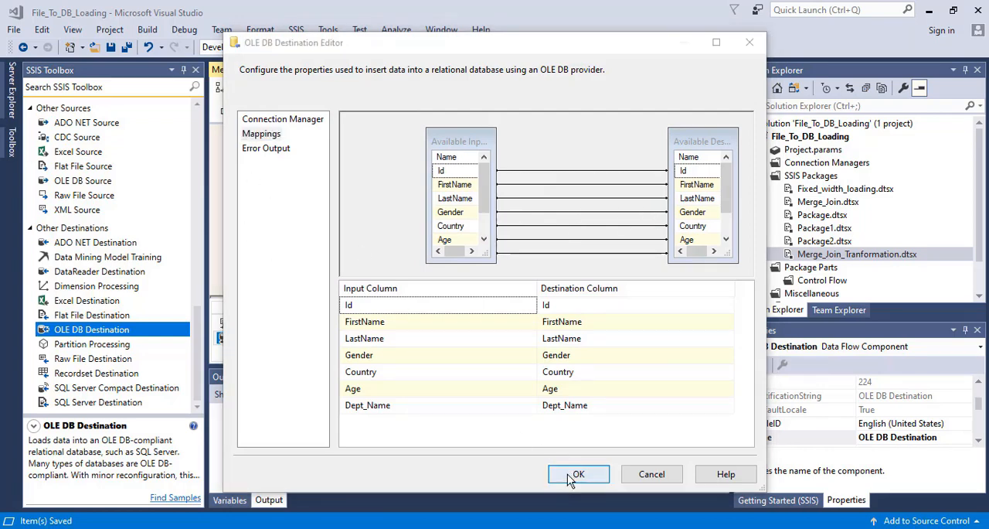
pyautogui.hotkey('ctrl', 's')
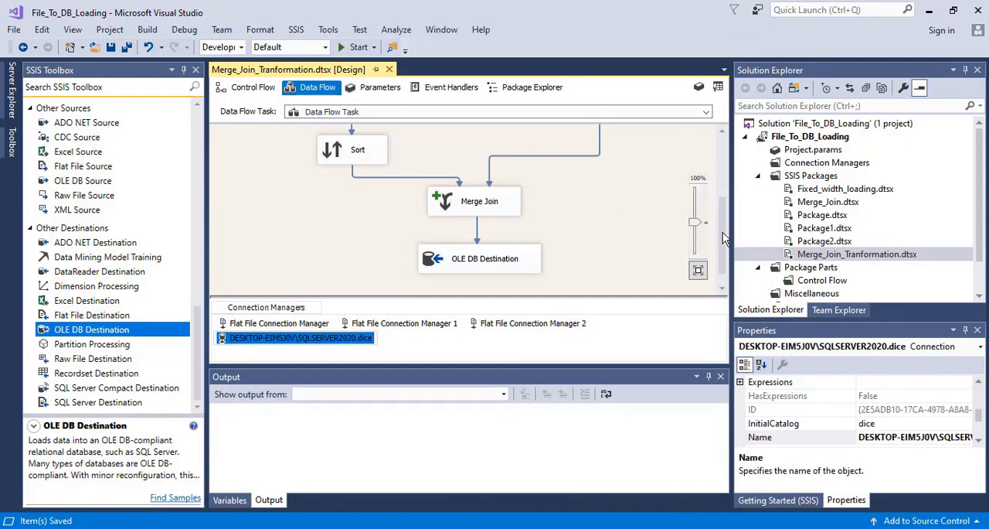
# - Run the Merge_Join_Tranformation package to load the joined rows into the destination table
pyautogui.moveTo(722, 232)
pyautogui.mouseDown()
pyautogui.moveTo(732, 162)
pyautogui.moveTo(733, 244)
pyautogui.mouseUp()
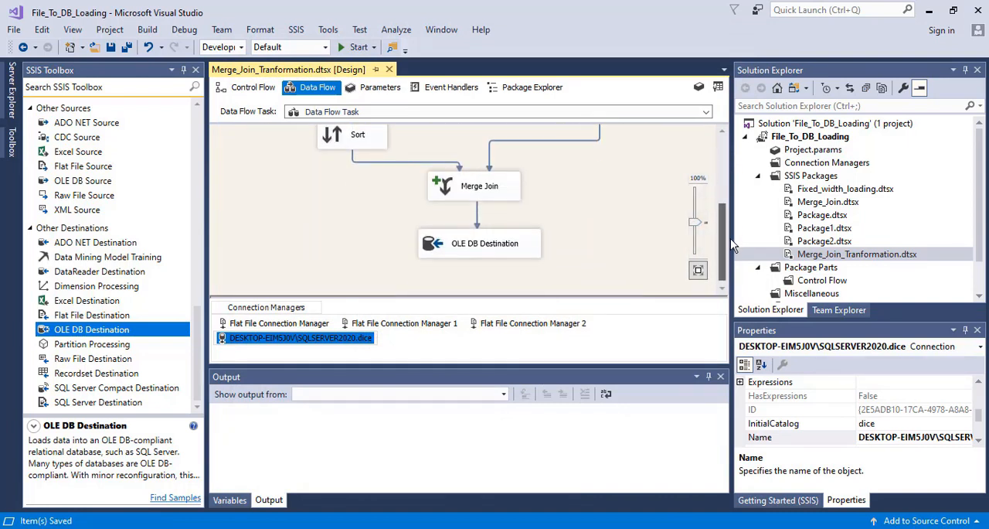
pyautogui.click(349, 52)
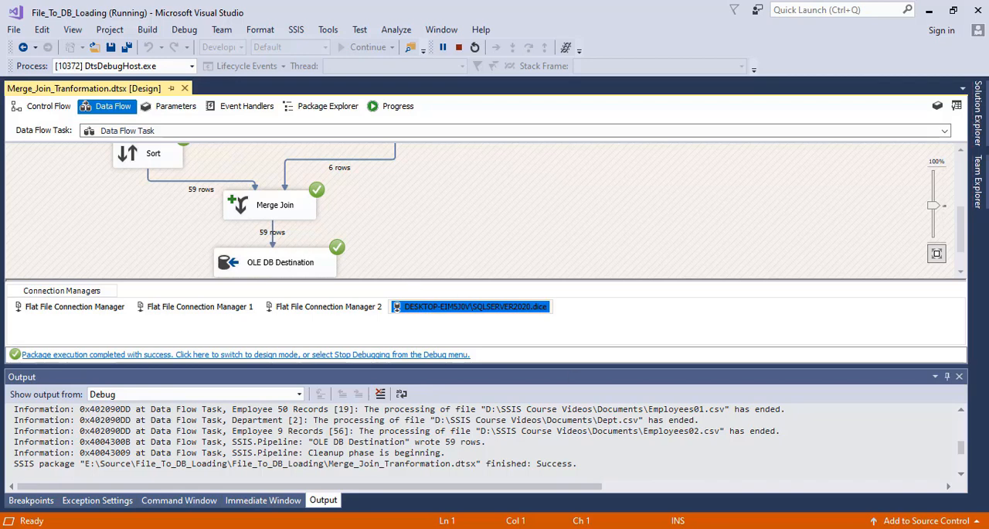
# - Switch to SQL Server Management Studio, refresh the databases and list the tables of the dice database
pyautogui.hotkey('alt', 'Tab')
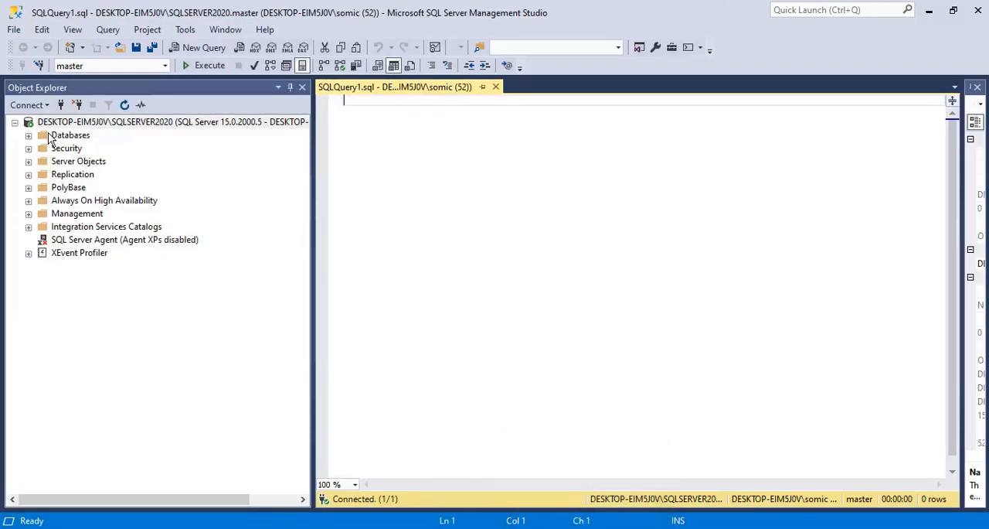
pyautogui.click(29, 135)
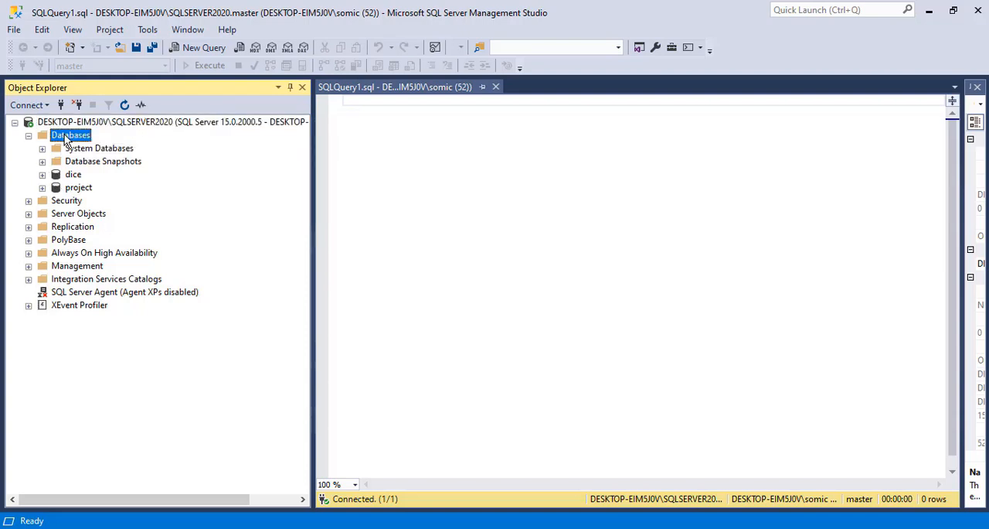
pyautogui.rightClick(64, 135)
pyautogui.click(117, 316)
pyautogui.click(43, 175)
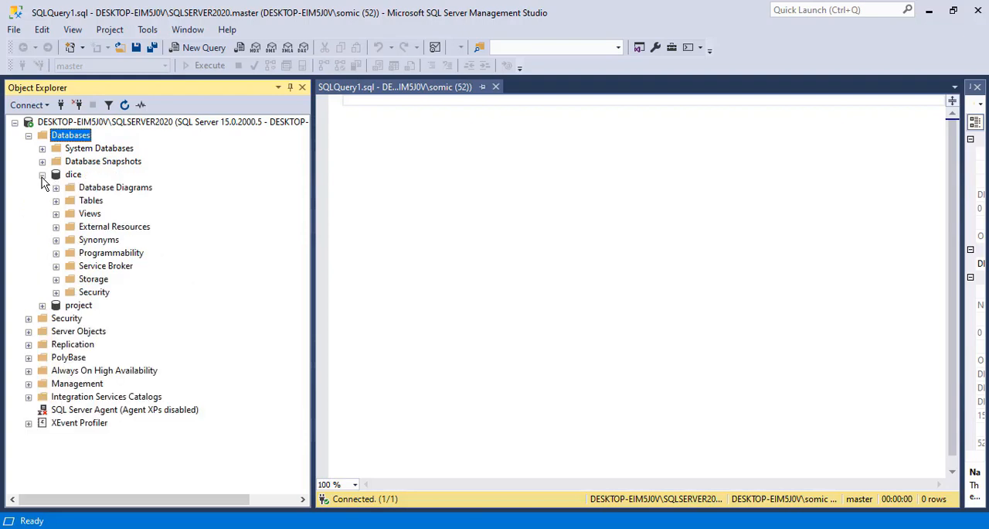
pyautogui.click(55, 200)
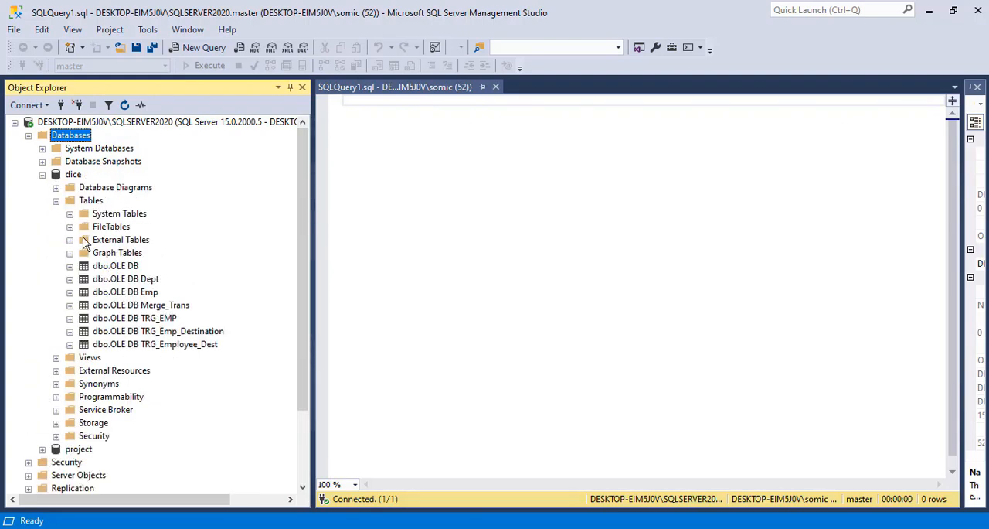
# - Query the top 1000 rows of the dbo.OLE DB TRG_Employee_Dest table
pyautogui.click(171, 348)
pyautogui.rightClick(171, 358)
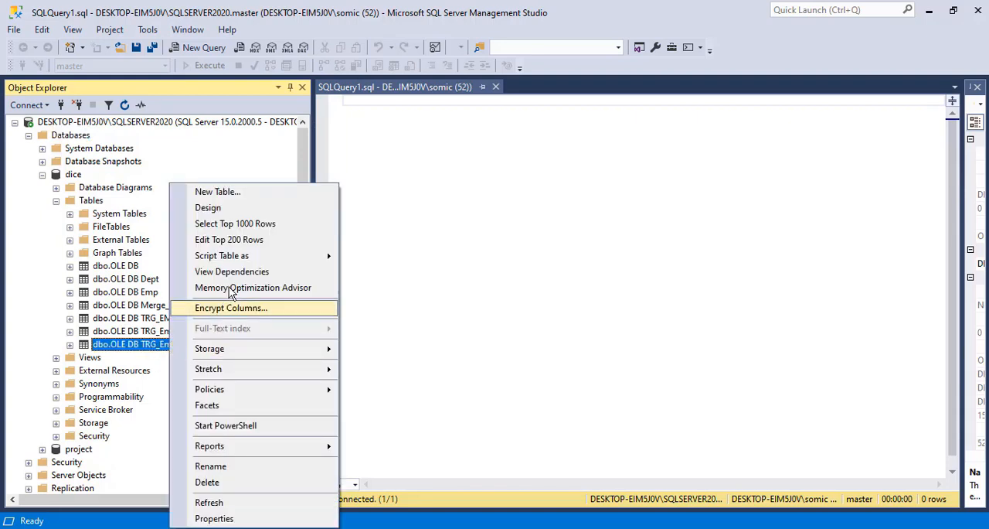
pyautogui.click(234, 226)
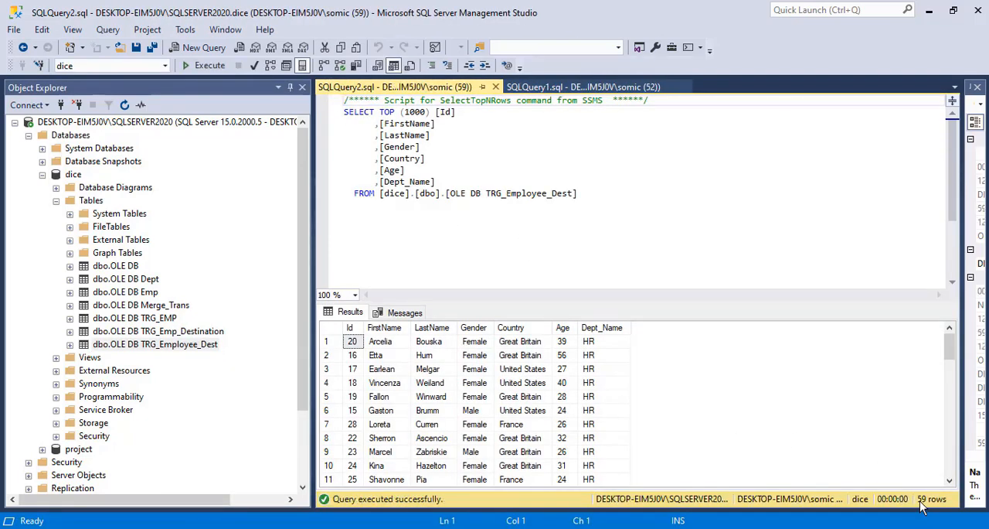
# - Check the Dept_Name values through to the last rows of the query results, and return to Visual Studio
pyautogui.moveTo(952, 342); pyautogui.dragTo(956, 471)
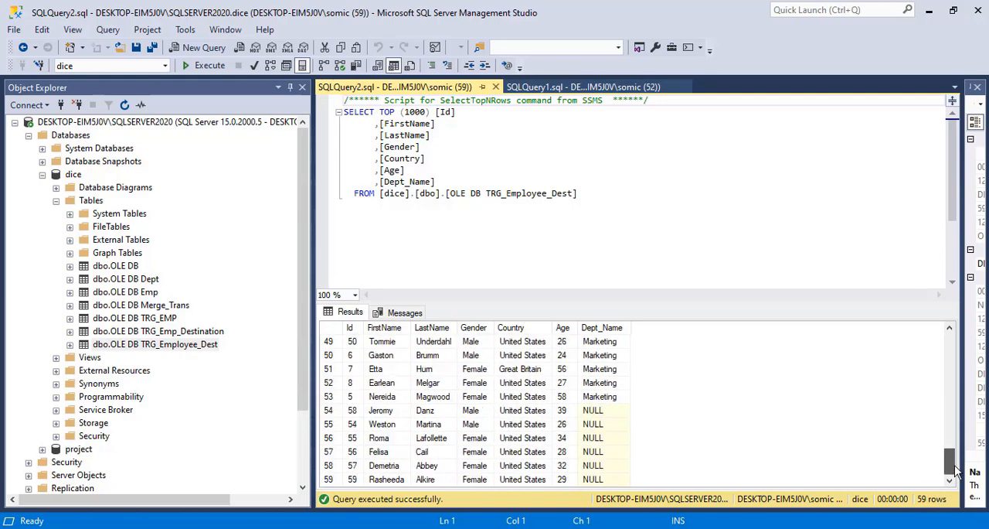
pyautogui.click(595, 424)
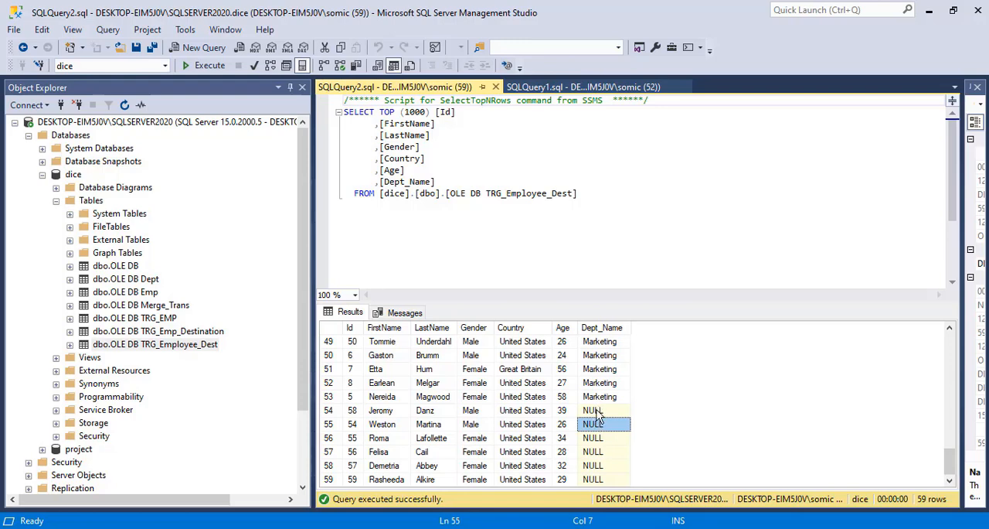
pyautogui.moveTo(950, 463); pyautogui.dragTo(951, 346)
pyautogui.hotkey('alt', 'Tab')
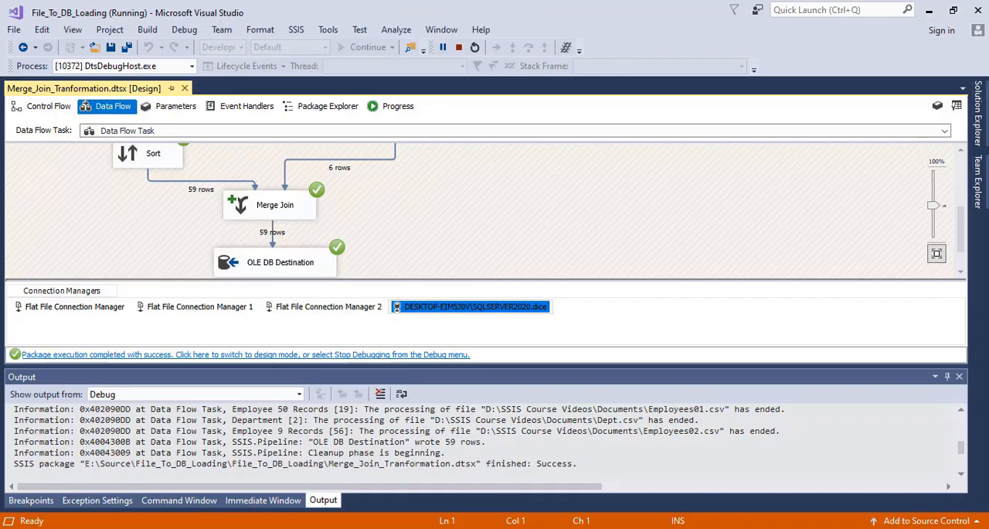